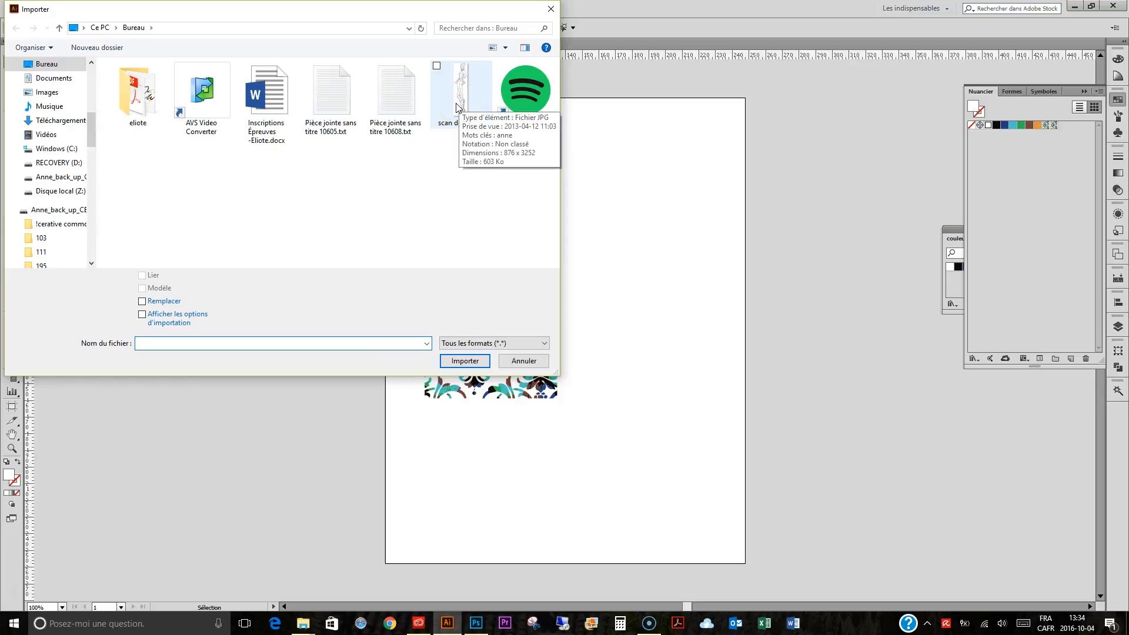
Place scan demo.jpg on the artboard and position the figure to the right of the textile pattern.
{"action": "left_click", "coordinate": [456, 107]}
{"action": "left_click", "coordinate": [464, 360]}
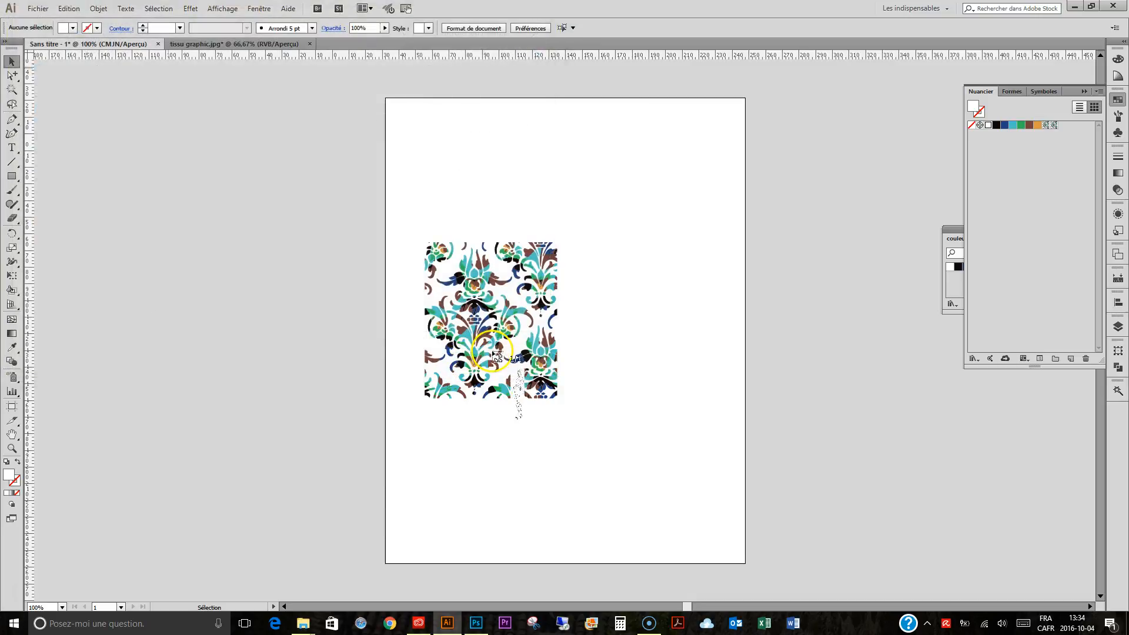
{"action": "left_click", "coordinate": [621, 247]}
{"action": "left_click_drag", "start_coordinate": [691, 318], "coordinate": [653, 182]}
{"action": "left_click_drag", "start_coordinate": [635, 252], "coordinate": [635, 259]}
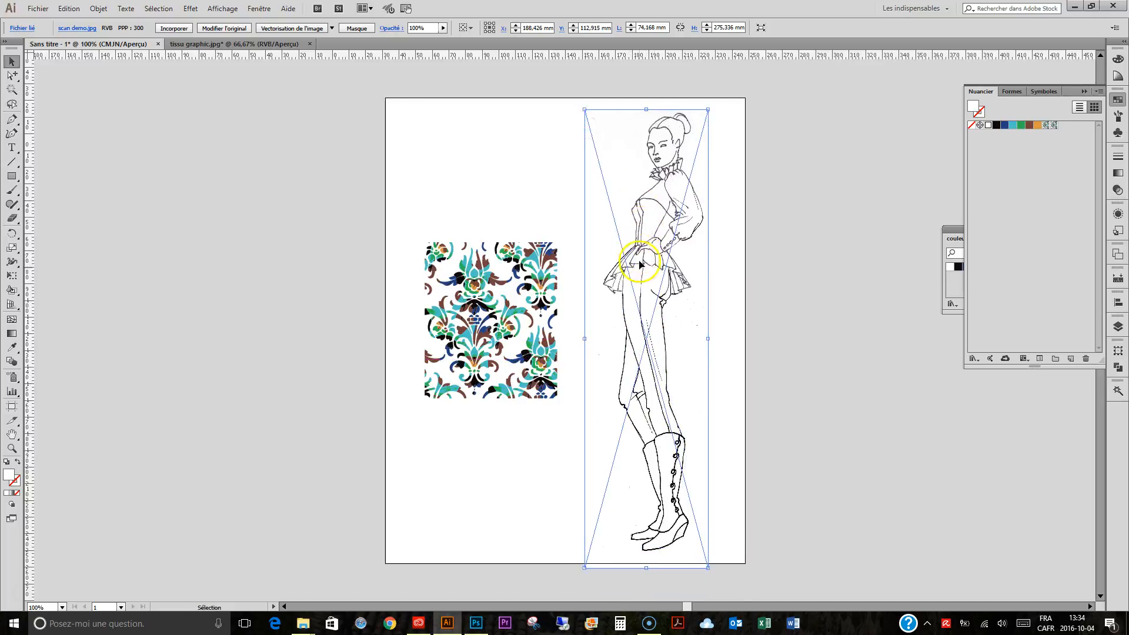
Switch to Photoshop and open the file scan demo.jpg from the Bureau folder.
{"action": "left_click", "coordinate": [475, 623]}
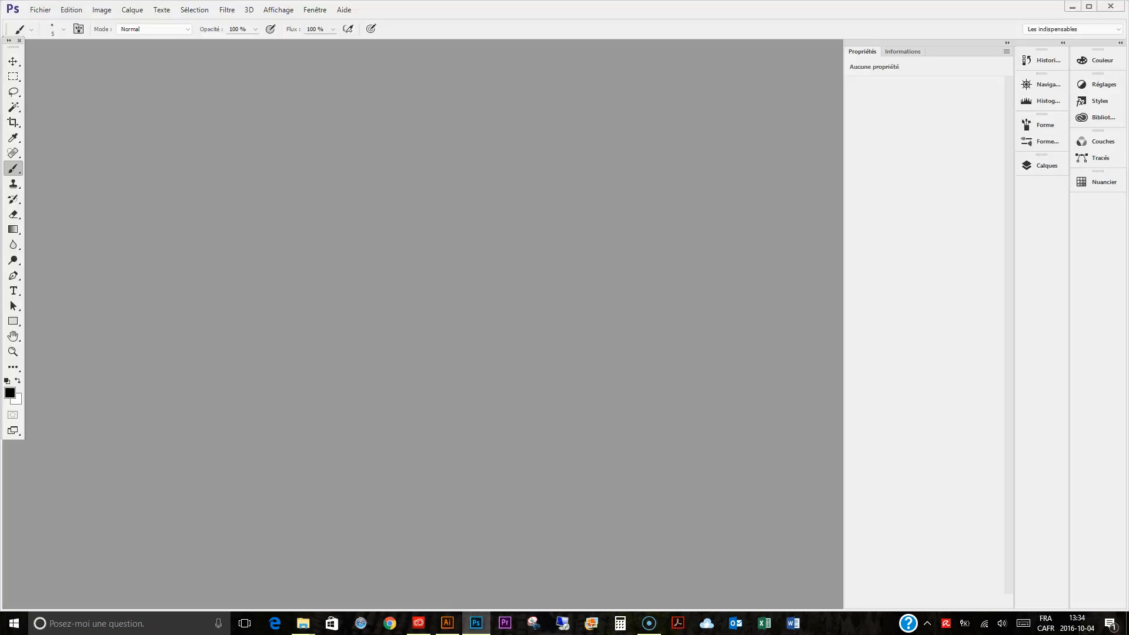
{"action": "left_click", "coordinate": [39, 10]}
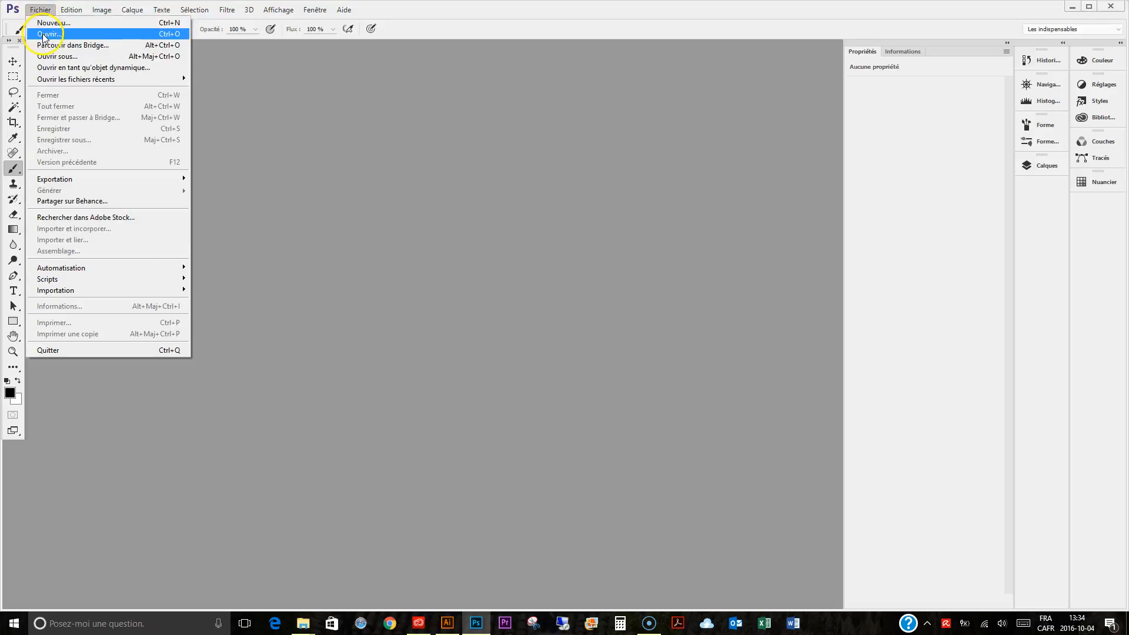
{"action": "left_click", "coordinate": [44, 34]}
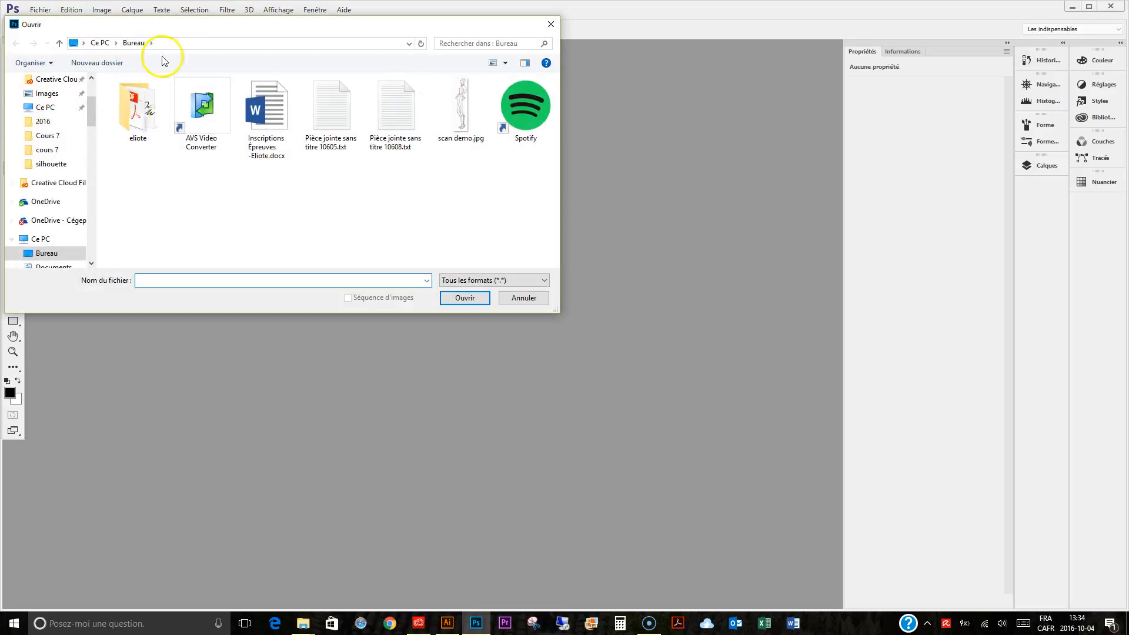
{"action": "left_click", "coordinate": [461, 109]}
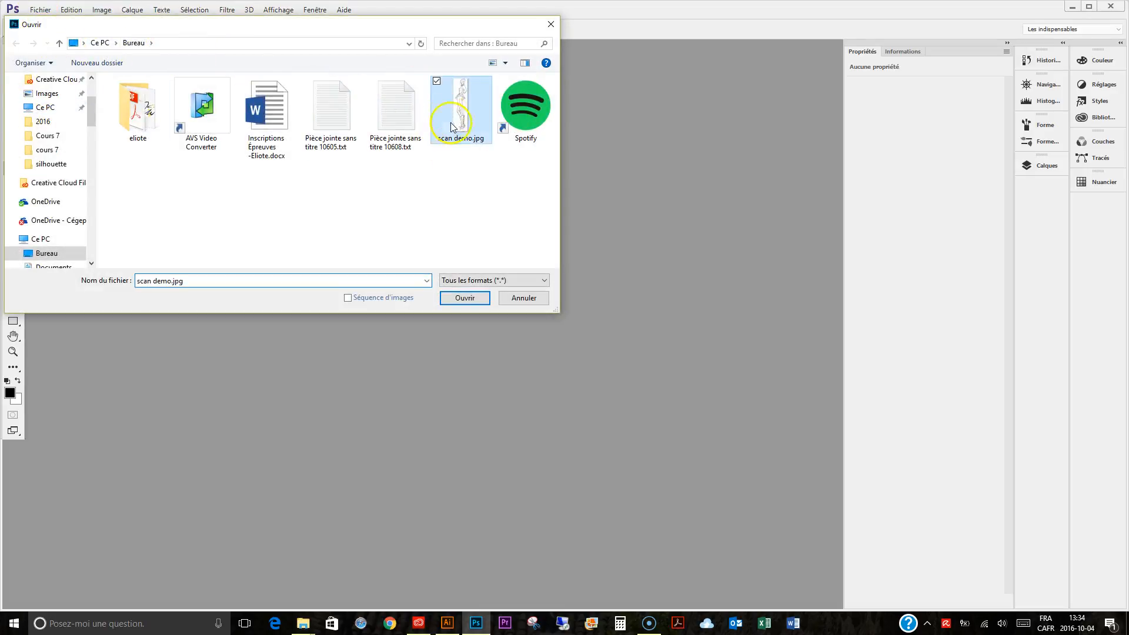
{"action": "left_click", "coordinate": [465, 299]}
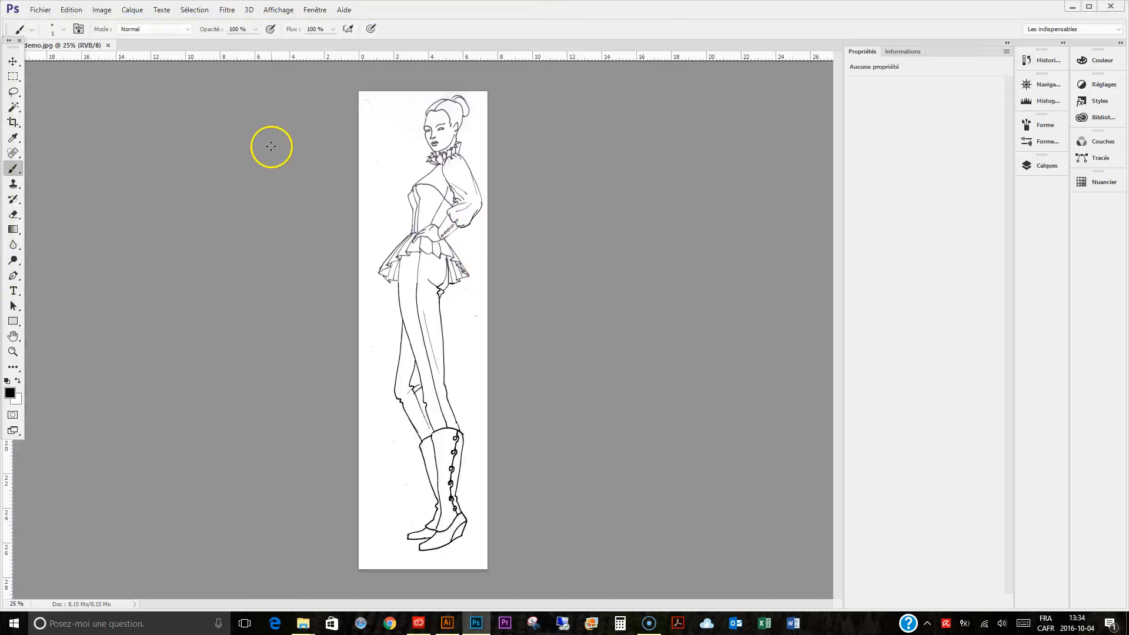
Close the gap in the scanned figure's chin line with a short black brush stroke in Photoshop.
{"action": "left_click", "coordinate": [447, 623]}
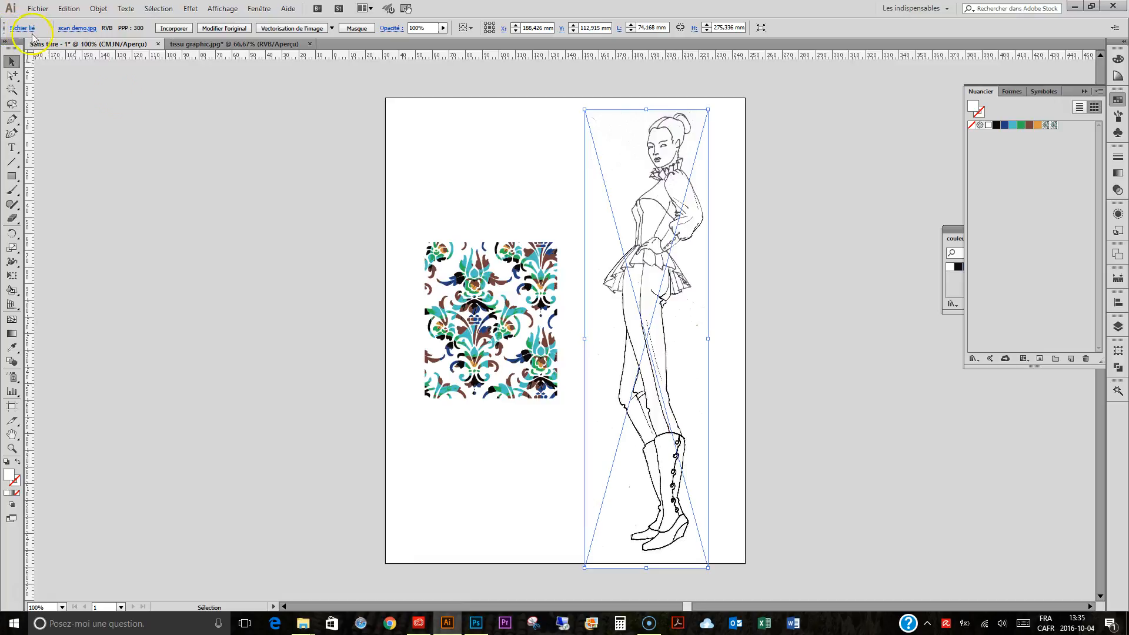
{"action": "left_click", "coordinate": [476, 623]}
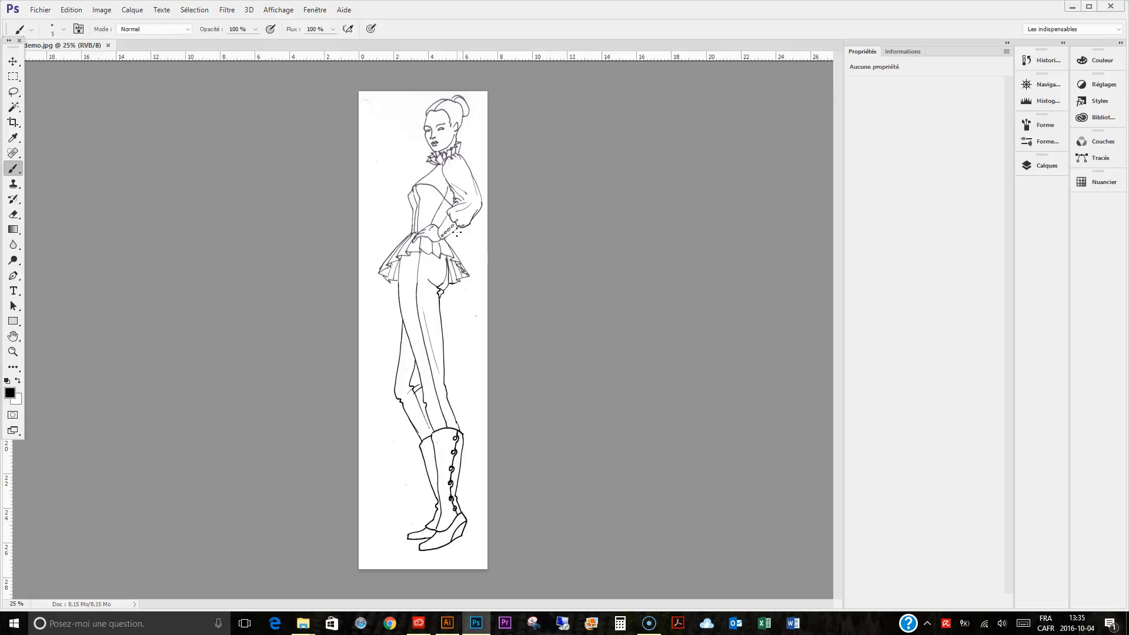
{"action": "key", "text": "z"}
{"action": "left_click_drag", "start_coordinate": [429, 93], "coordinate": [521, 166]}
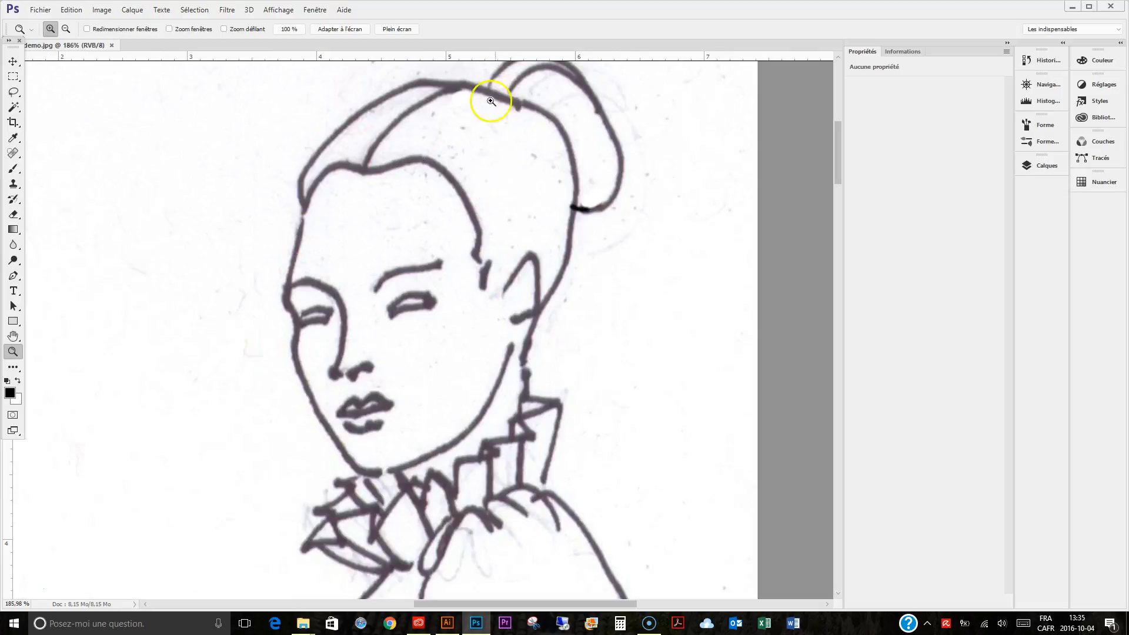
{"action": "scroll", "coordinate": [537, 288], "scroll_direction": "down", "scroll_amount": 4}
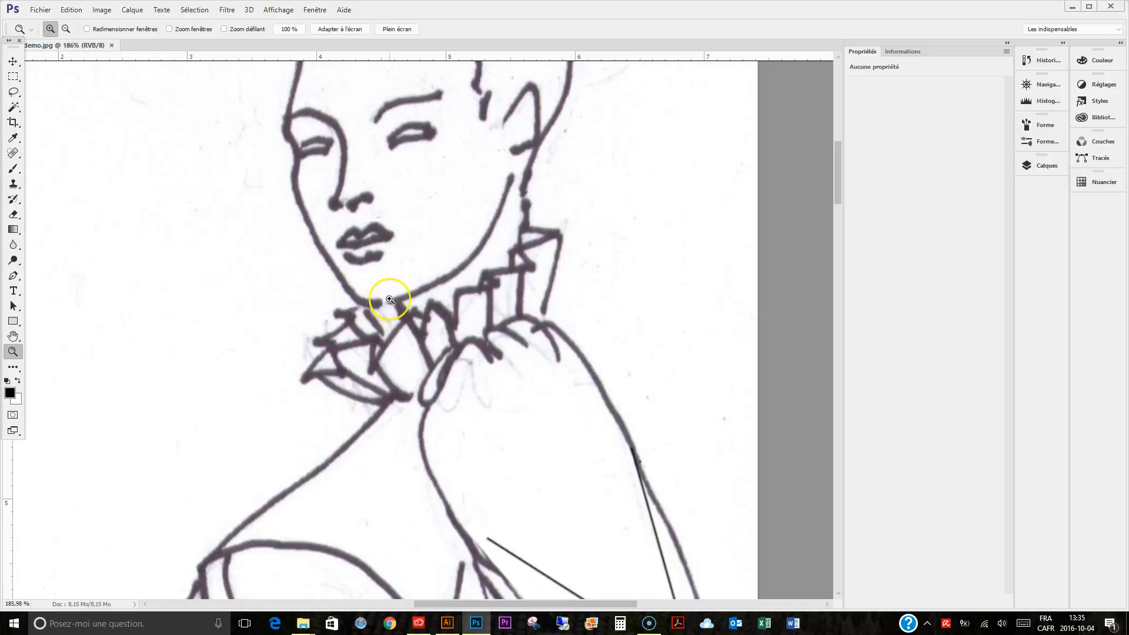
{"action": "left_click", "coordinate": [13, 169]}
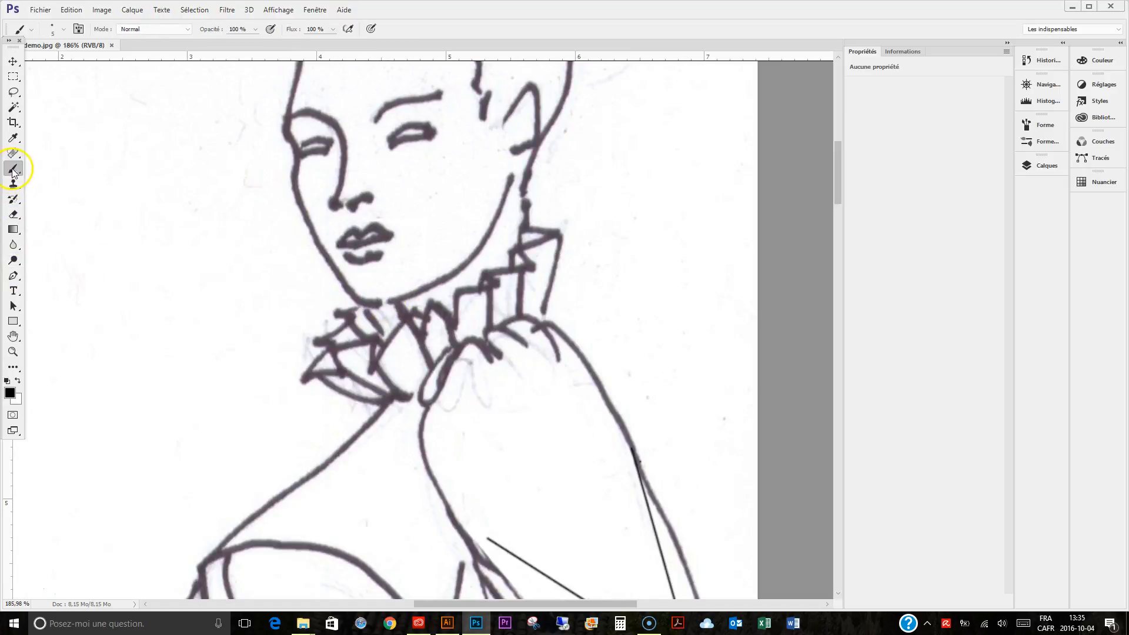
{"action": "left_click_drag", "start_coordinate": [378, 302], "coordinate": [394, 300]}
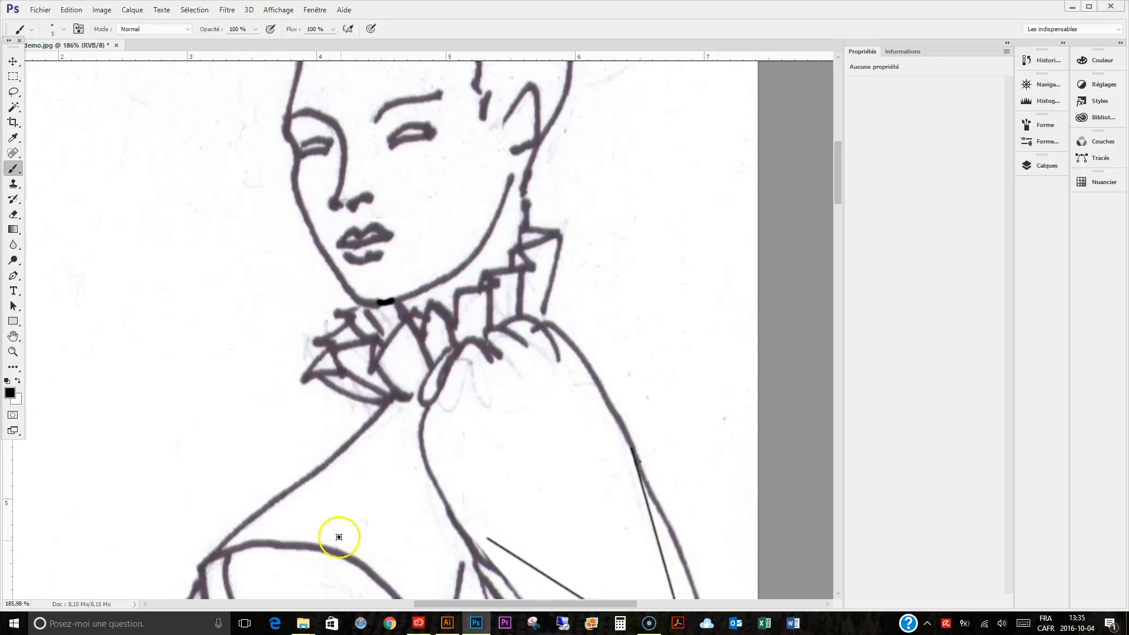
Save the retouched scan in Photoshop and update the modified linked image in Illustrator.
{"action": "left_click", "coordinate": [448, 608]}
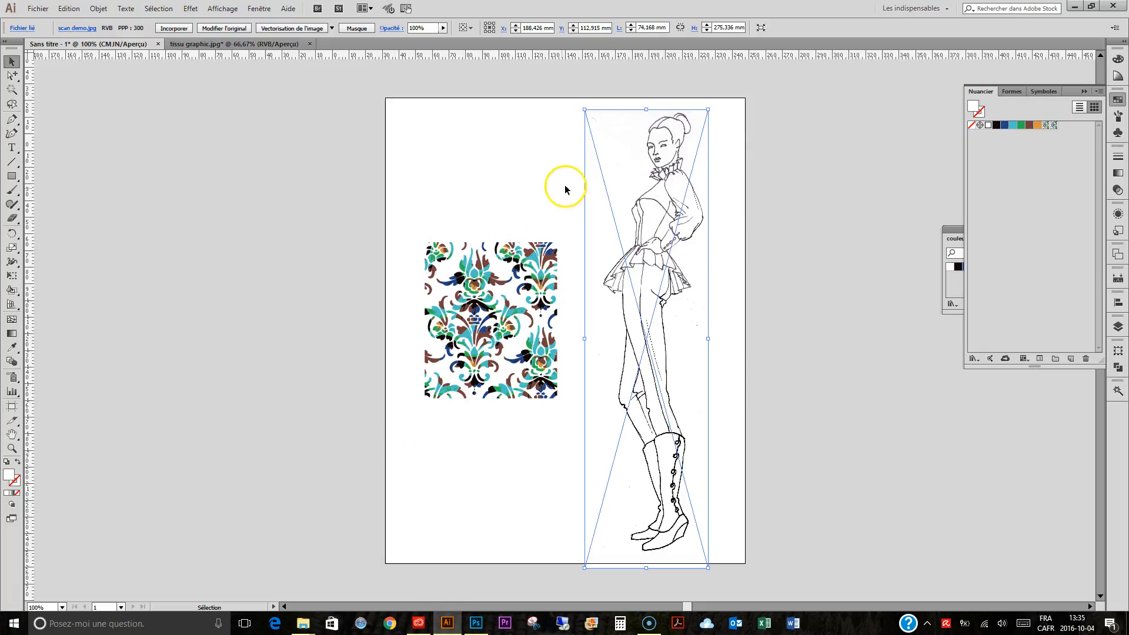
{"action": "key", "text": "z"}
{"action": "mouse_move", "coordinate": [628, 139]}
{"action": "left_mouse_down"}
{"action": "mouse_move", "coordinate": [692, 184]}
{"action": "mouse_move", "coordinate": [624, 142]}
{"action": "left_mouse_up"}
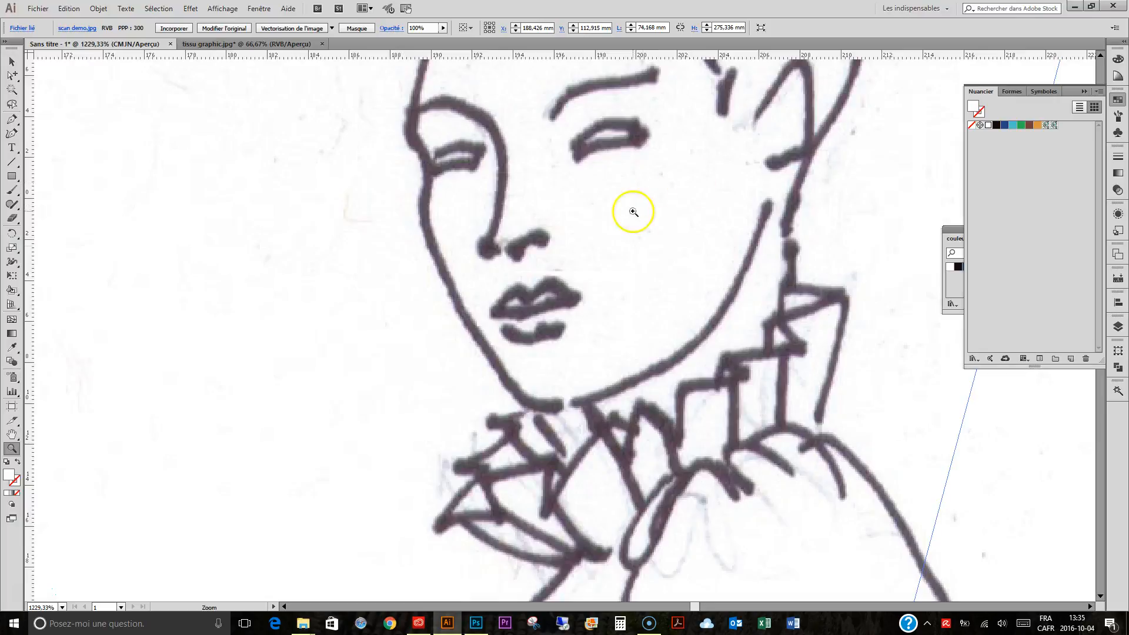
{"action": "left_click", "coordinate": [563, 408], "text": "alt"}
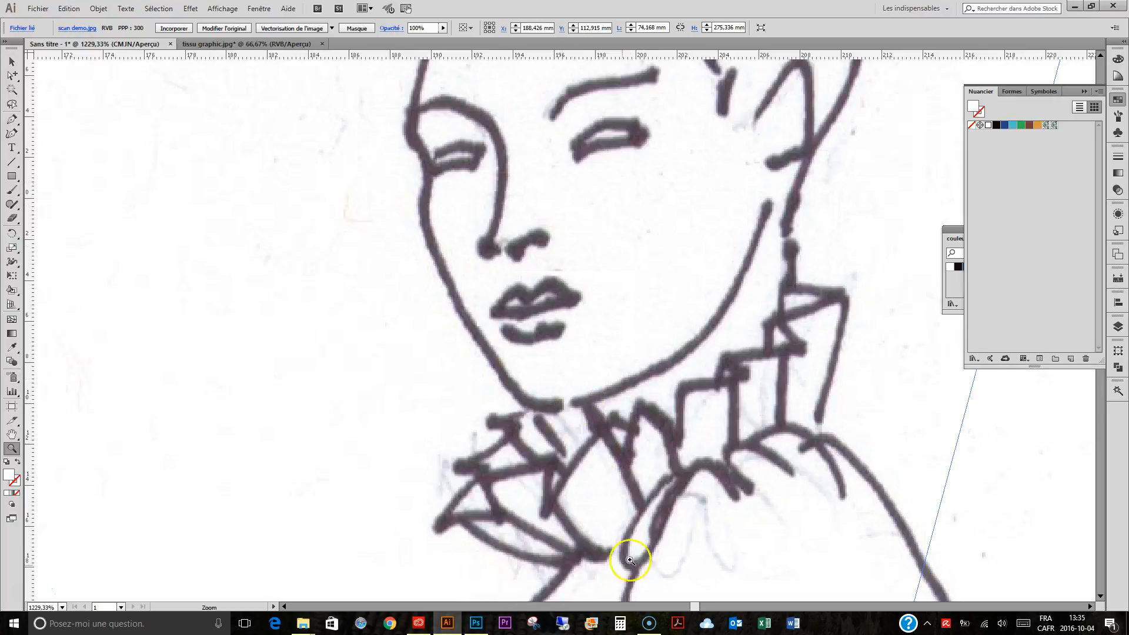
{"action": "left_click", "coordinate": [475, 618]}
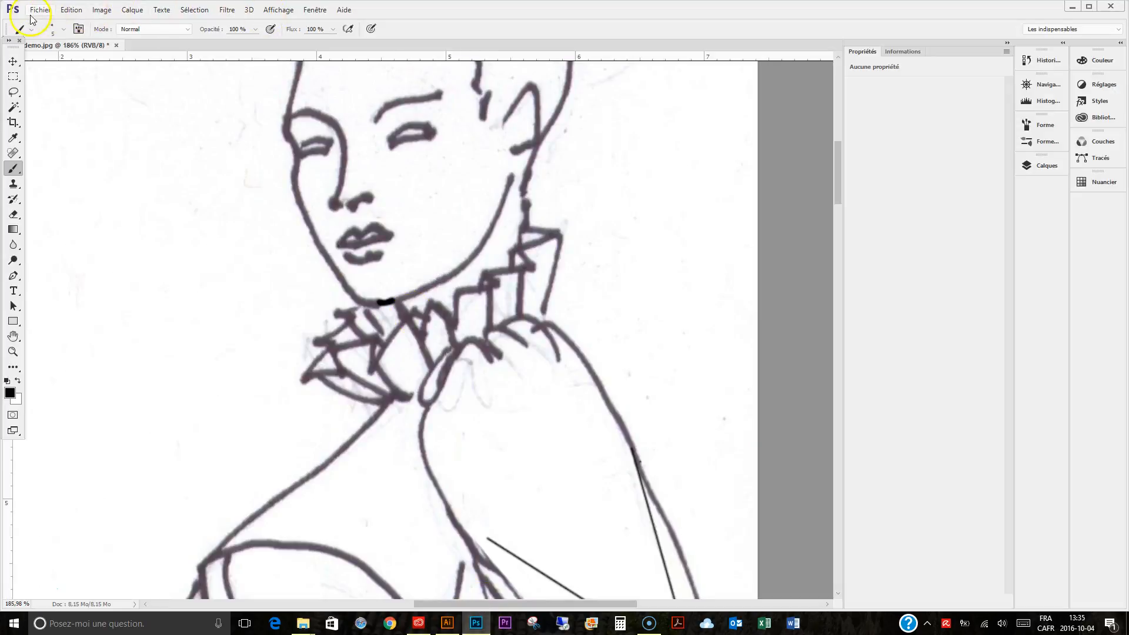
{"action": "left_click", "coordinate": [37, 10]}
{"action": "left_click", "coordinate": [287, 162]}
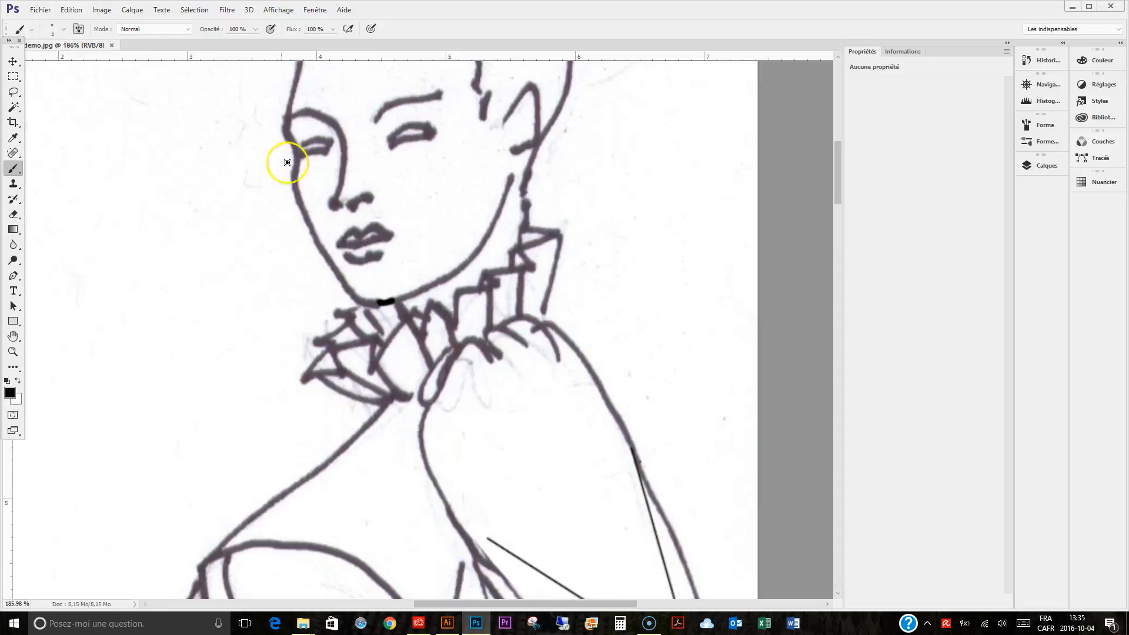
{"action": "left_click", "coordinate": [447, 624]}
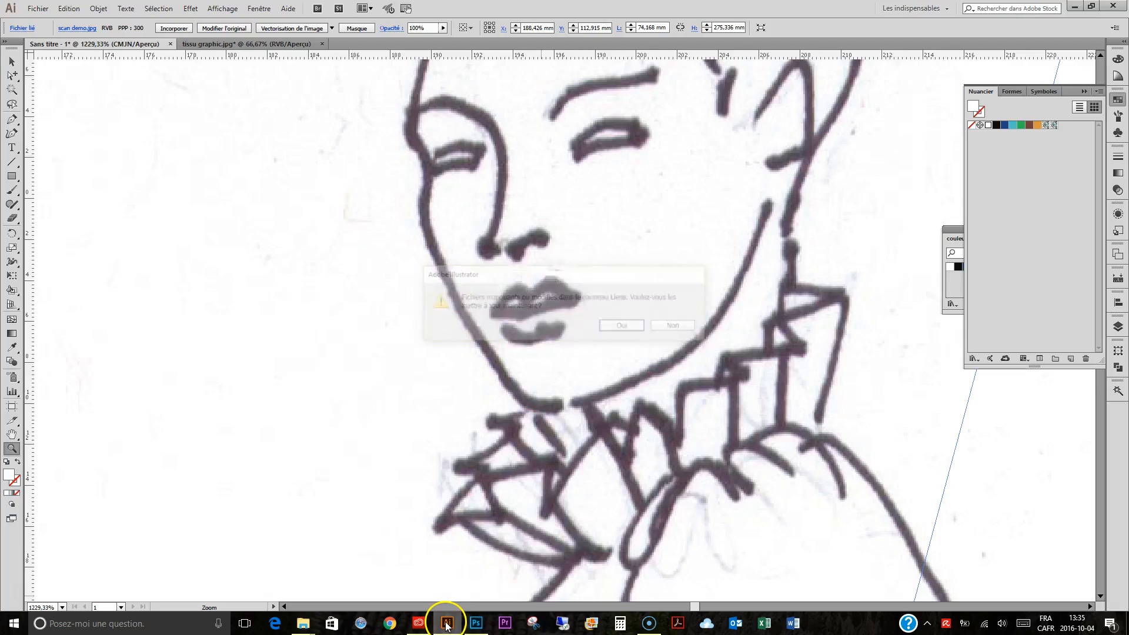
{"action": "left_click", "coordinate": [625, 327]}
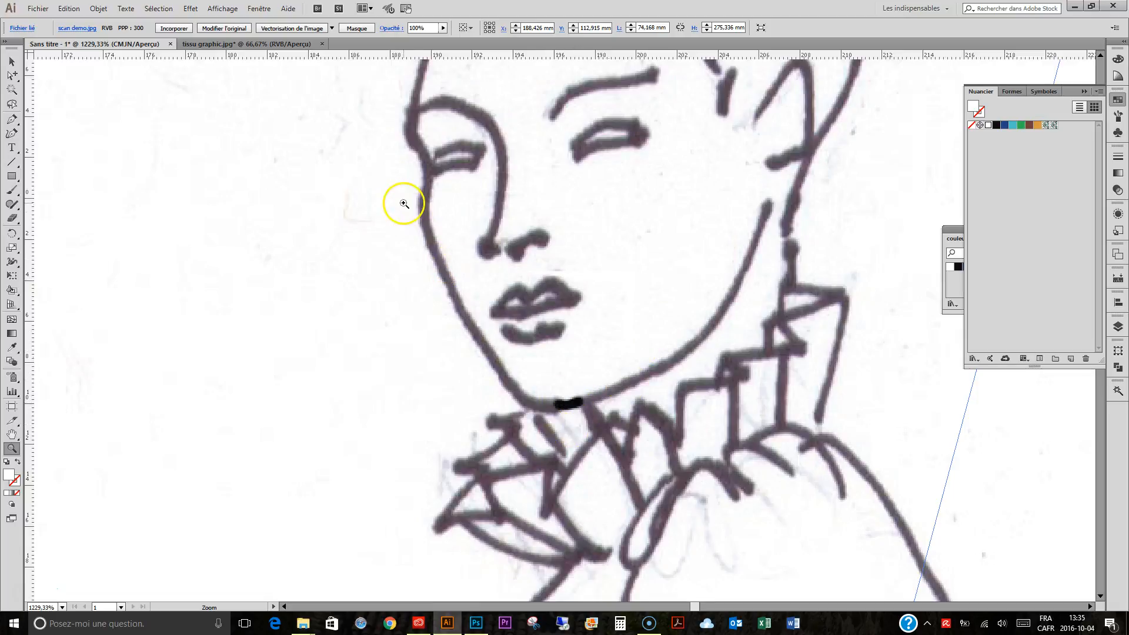
Expand the traced figure drawing and convert it into a Live Paint group.
{"action": "key", "text": "ctrl+minus"}
{"action": "key", "text": "ctrl+minus"}
{"action": "key", "text": "ctrl+minus"}
{"action": "key", "text": "ctrl+minus"}
{"action": "key", "text": "ctrl+minus"}
{"action": "key", "text": "ctrl+minus"}
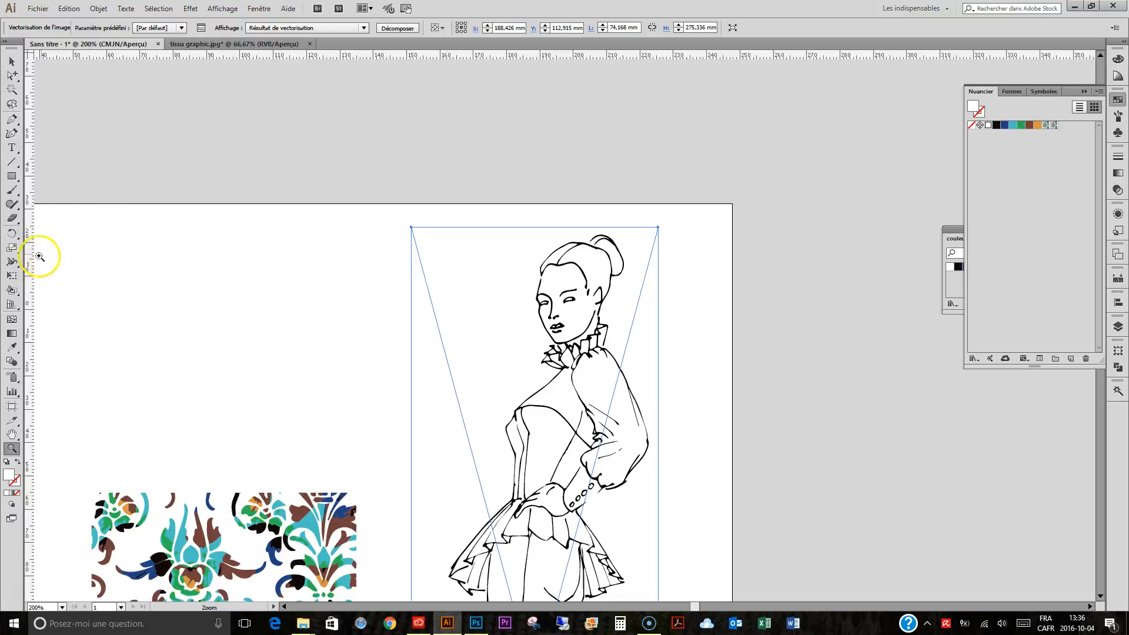
{"action": "left_click", "coordinate": [12, 291]}
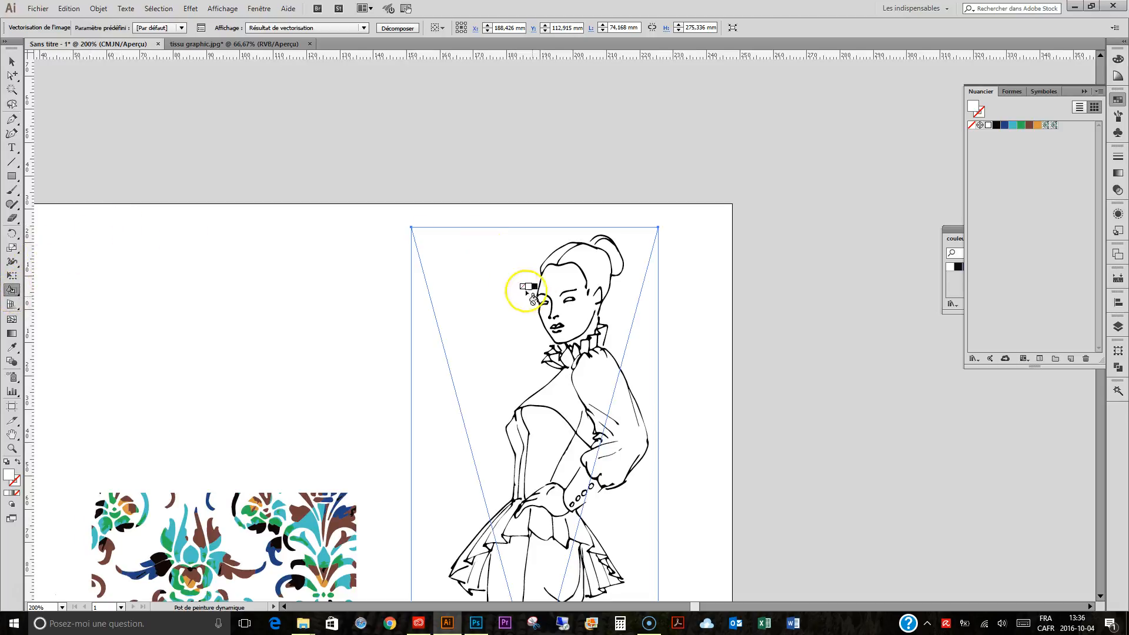
{"action": "left_click", "coordinate": [496, 305]}
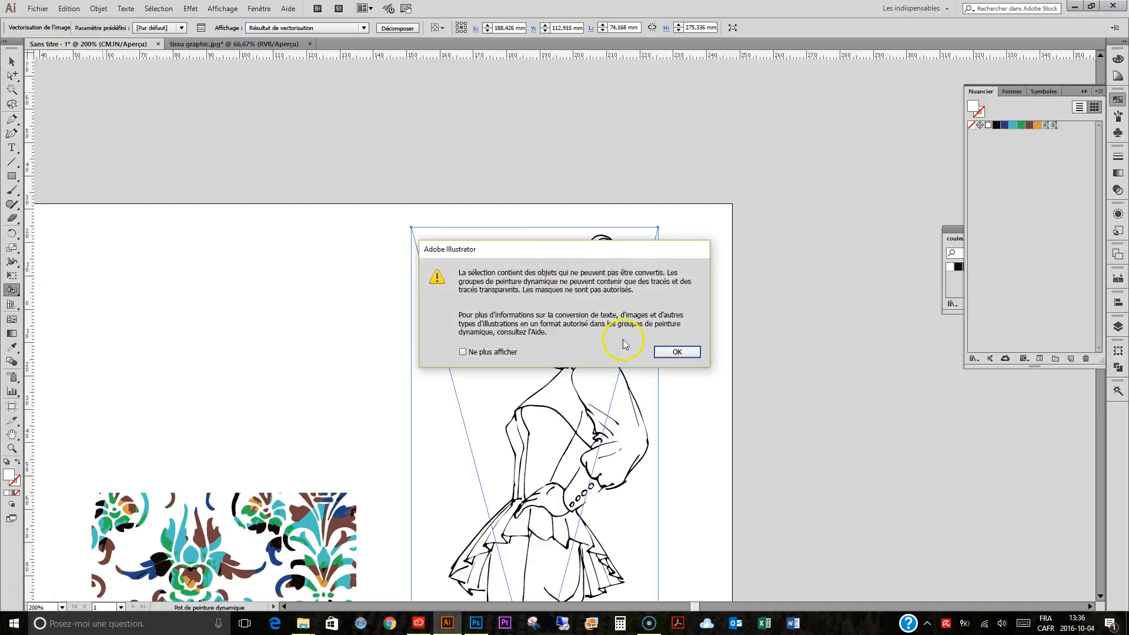
{"action": "left_click", "coordinate": [677, 352]}
{"action": "left_click", "coordinate": [398, 29]}
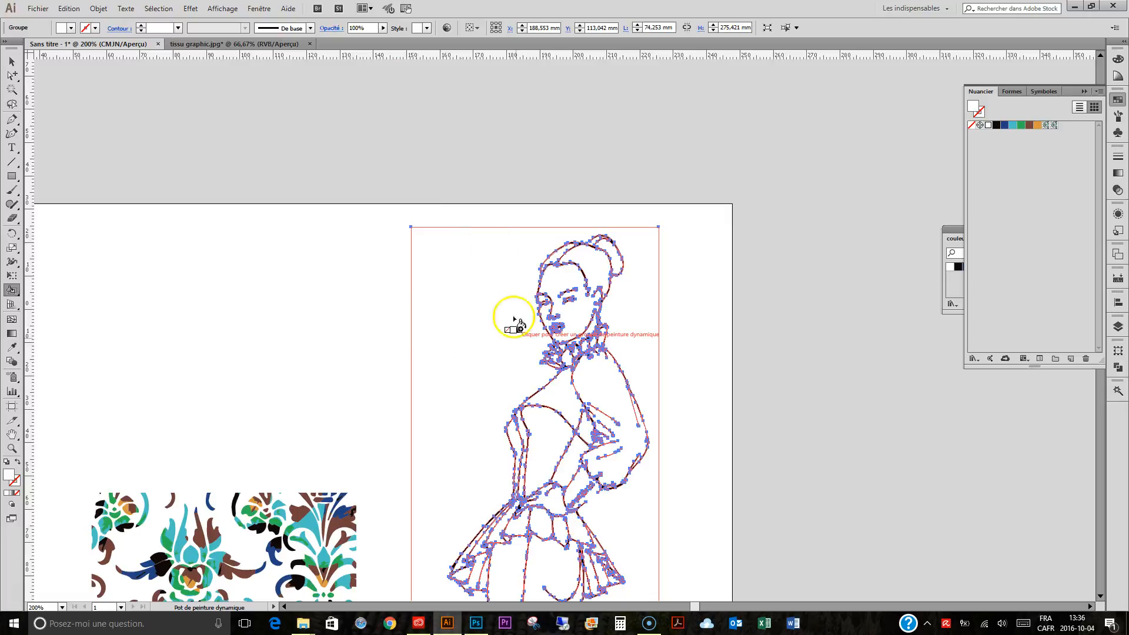
{"action": "left_click", "coordinate": [494, 301]}
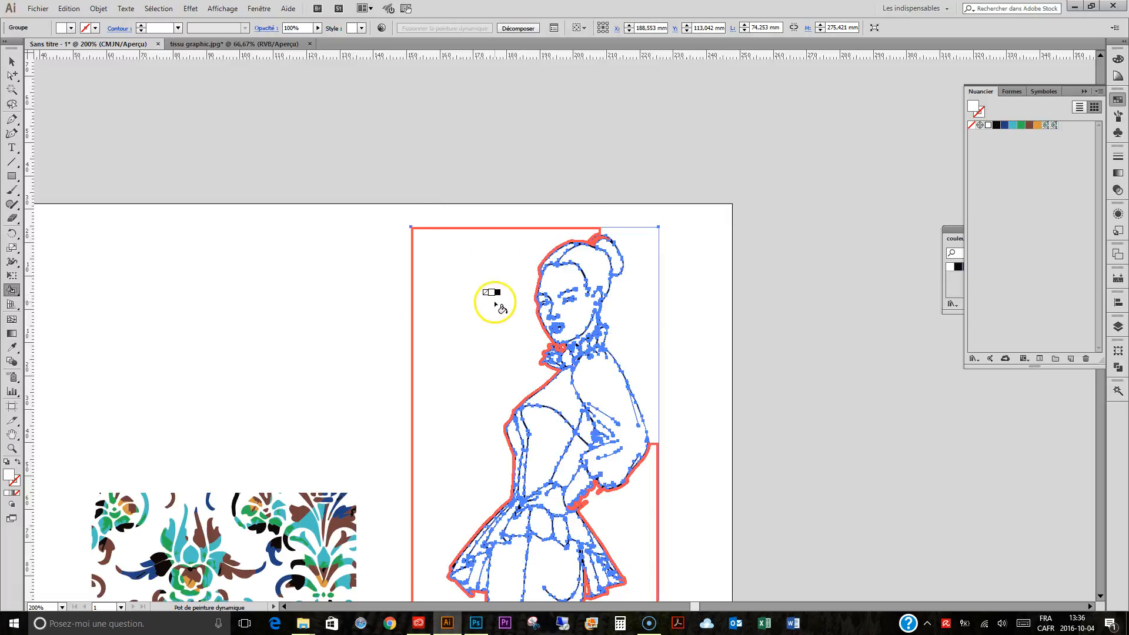
Set the figure's Live Paint gap detection to Grands espaces and fill the detected gaps with paths.
{"action": "scroll", "coordinate": [497, 302], "scroll_direction": "down", "scroll_amount": 4}
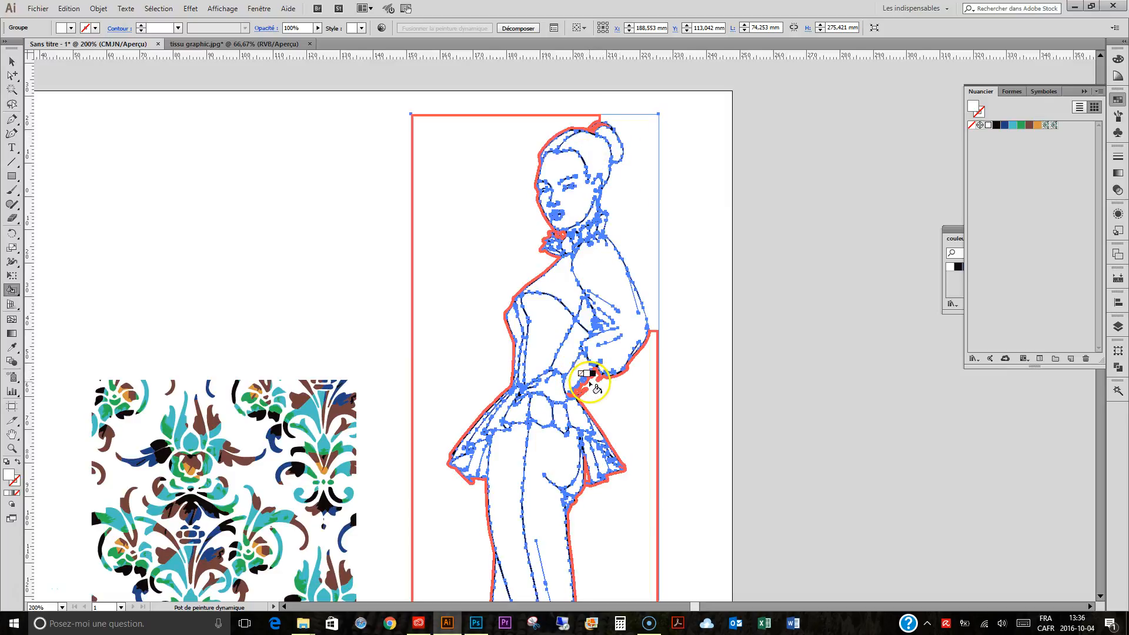
{"action": "key", "text": "v"}
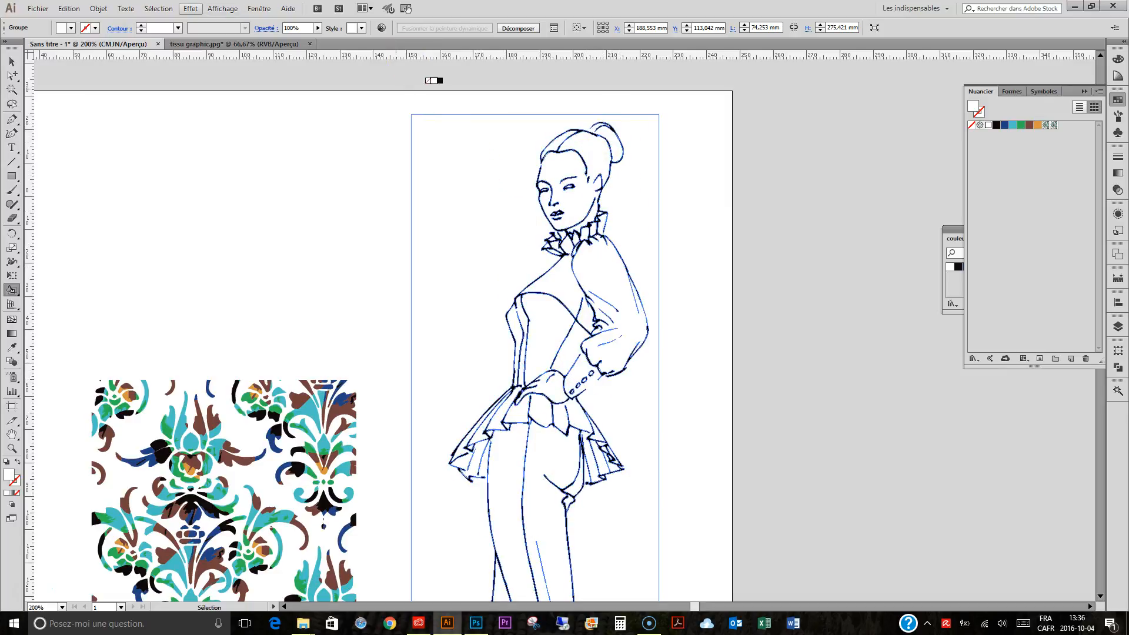
{"action": "left_click", "coordinate": [99, 9]}
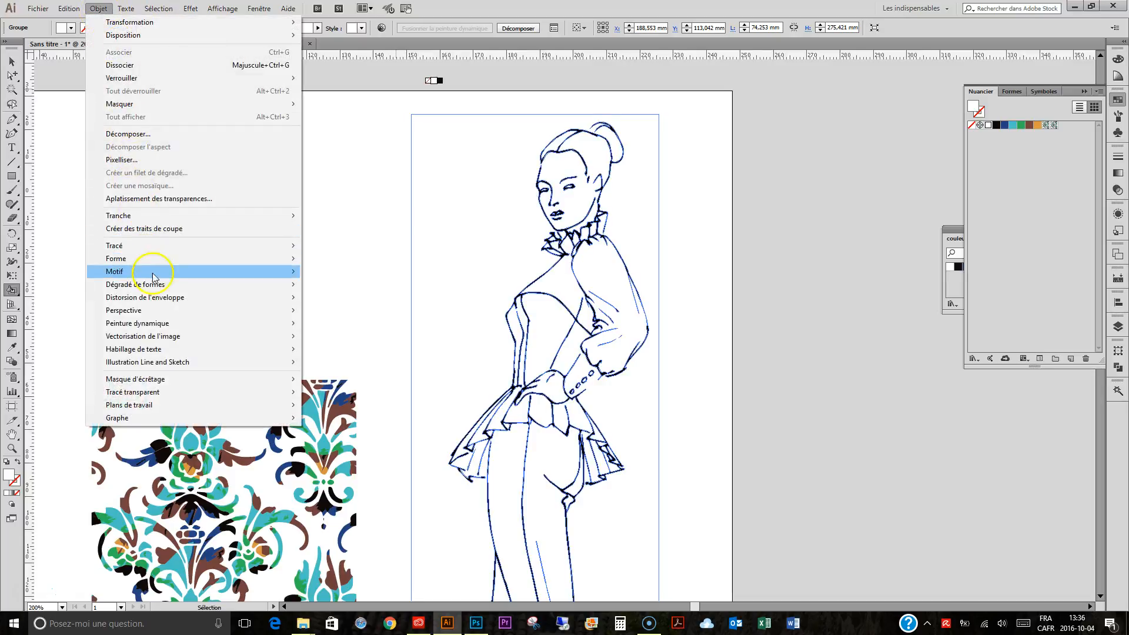
{"action": "mouse_move", "coordinate": [287, 323]}
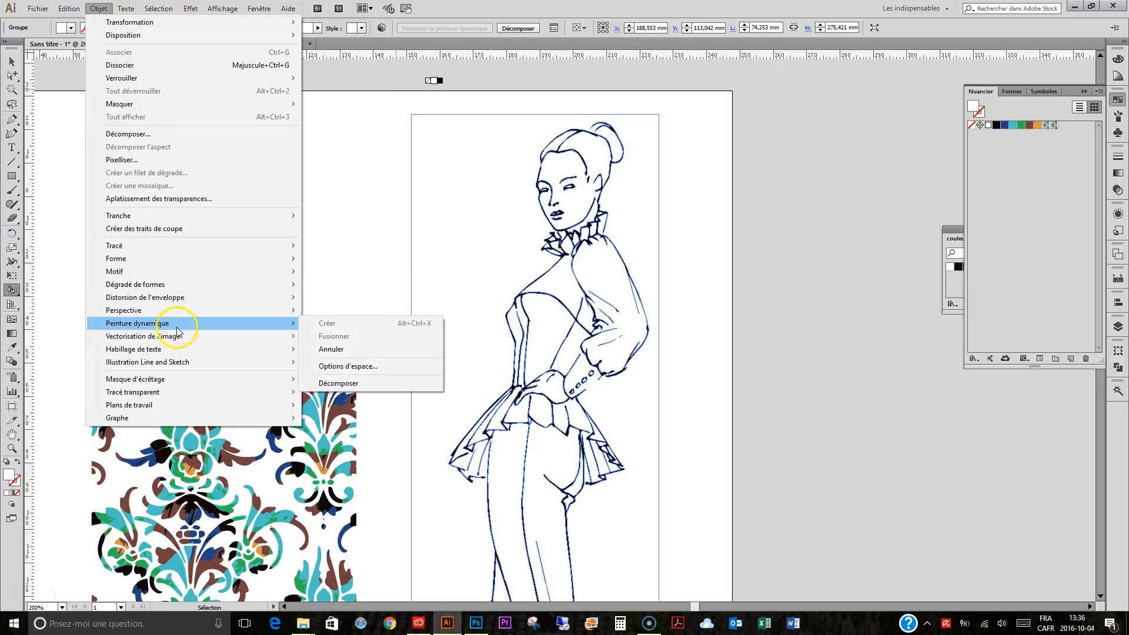
{"action": "left_click", "coordinate": [369, 367]}
{"action": "left_click_drag", "start_coordinate": [545, 219], "coordinate": [813, 102]}
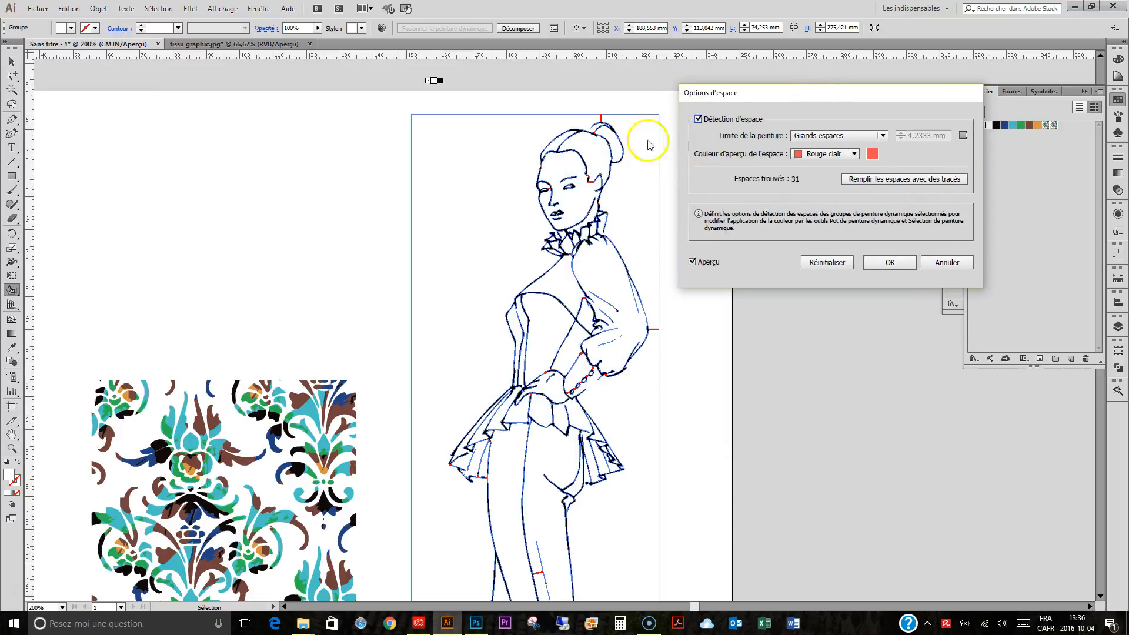
{"action": "left_click", "coordinate": [873, 138]}
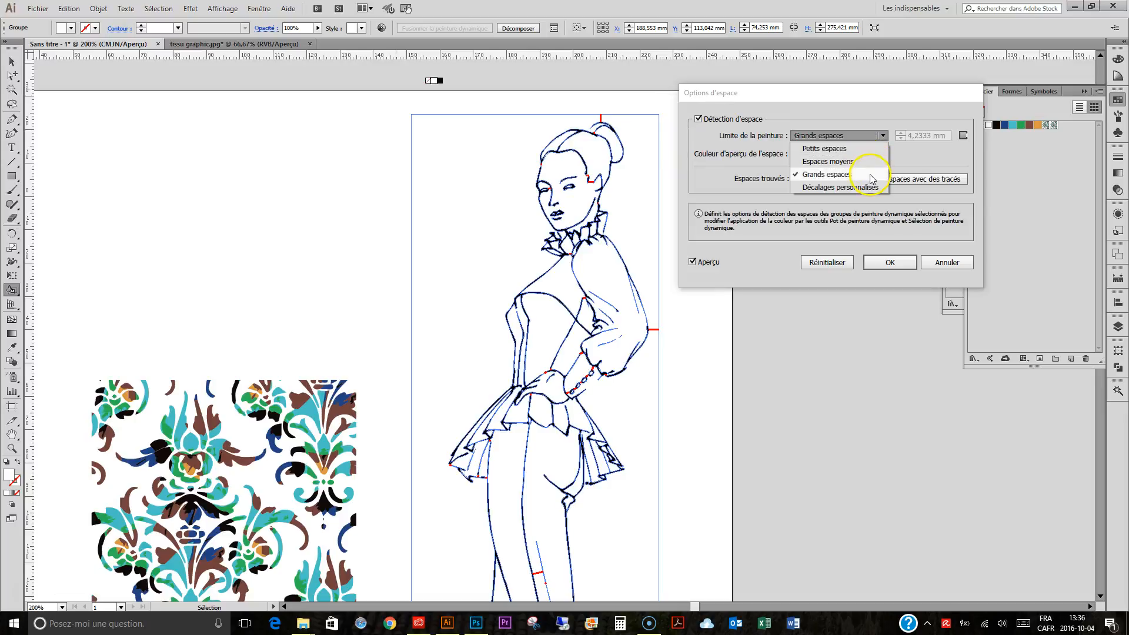
{"action": "left_click", "coordinate": [782, 109]}
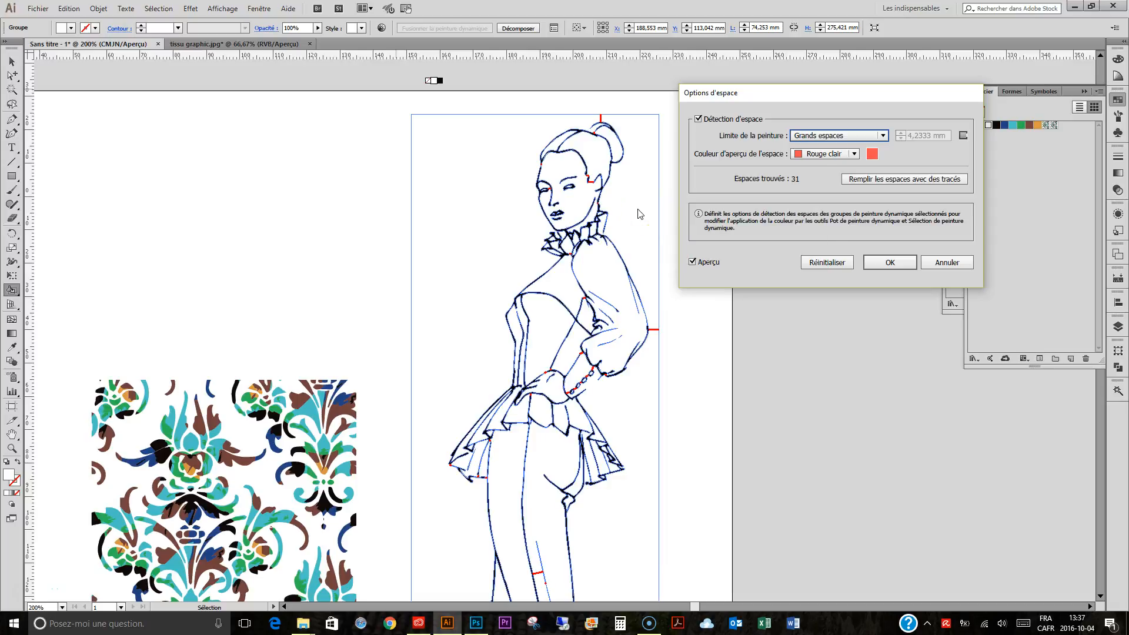
{"action": "left_click", "coordinate": [866, 182]}
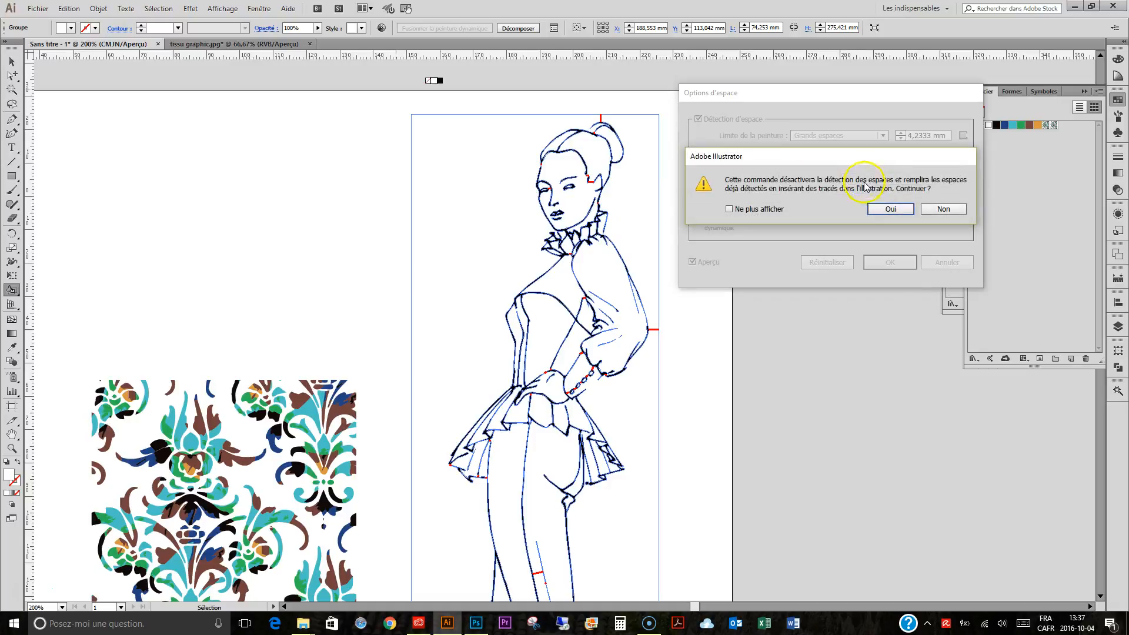
{"action": "left_click", "coordinate": [891, 210]}
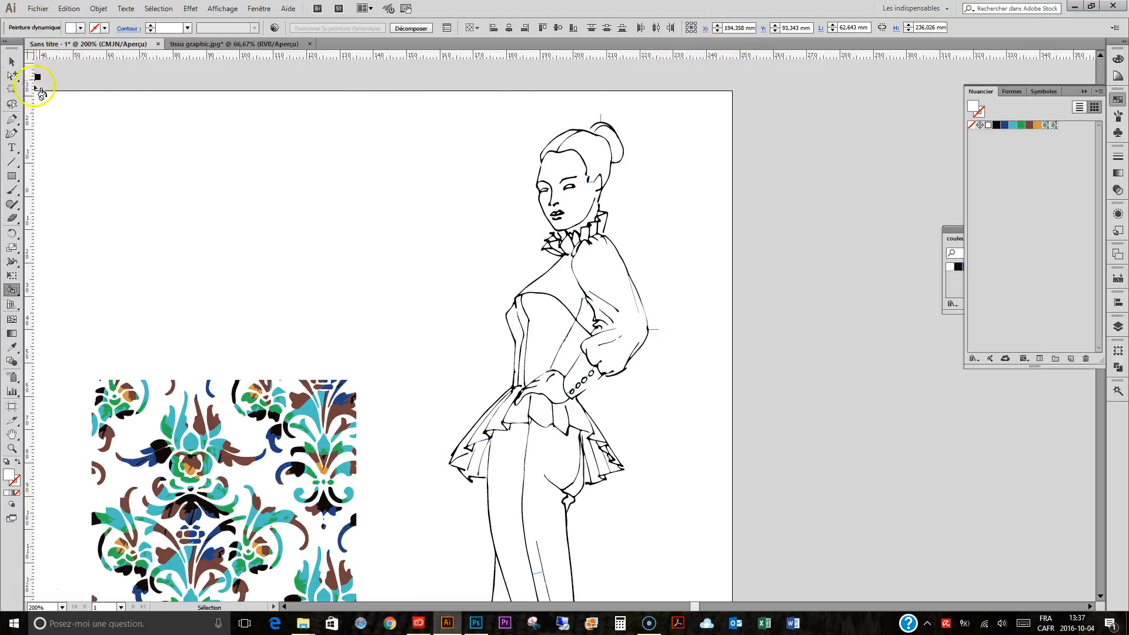
In outline view, delete the stray gap-closing path that runs vertically above the figure's hair bun.
{"action": "key", "text": "ctrl+y"}
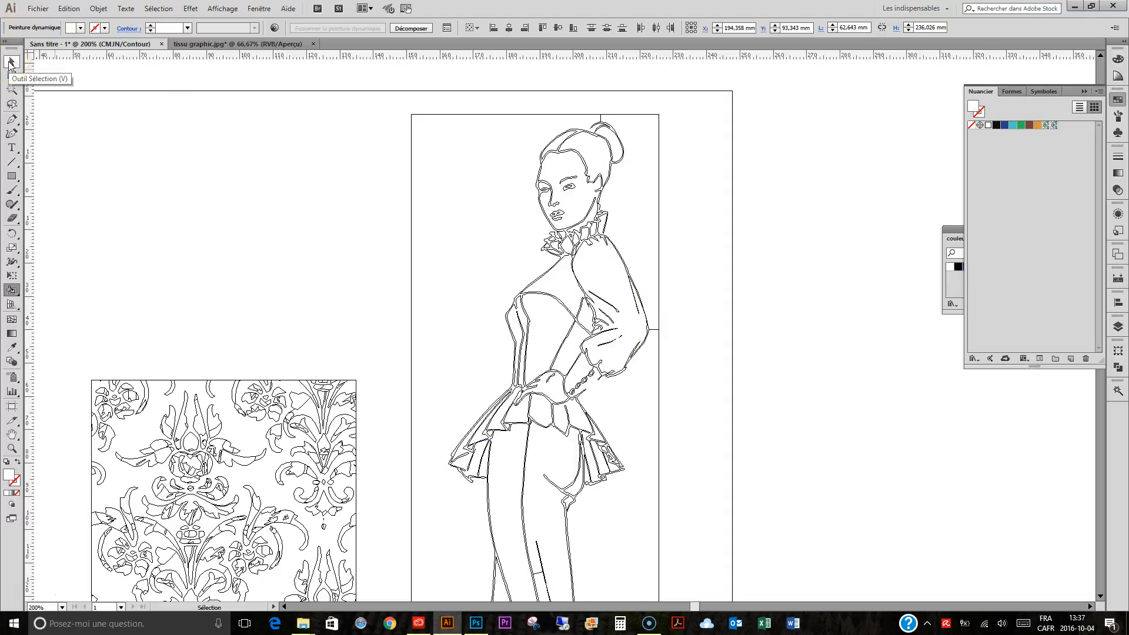
{"action": "left_click", "coordinate": [10, 64]}
{"action": "key", "text": "z"}
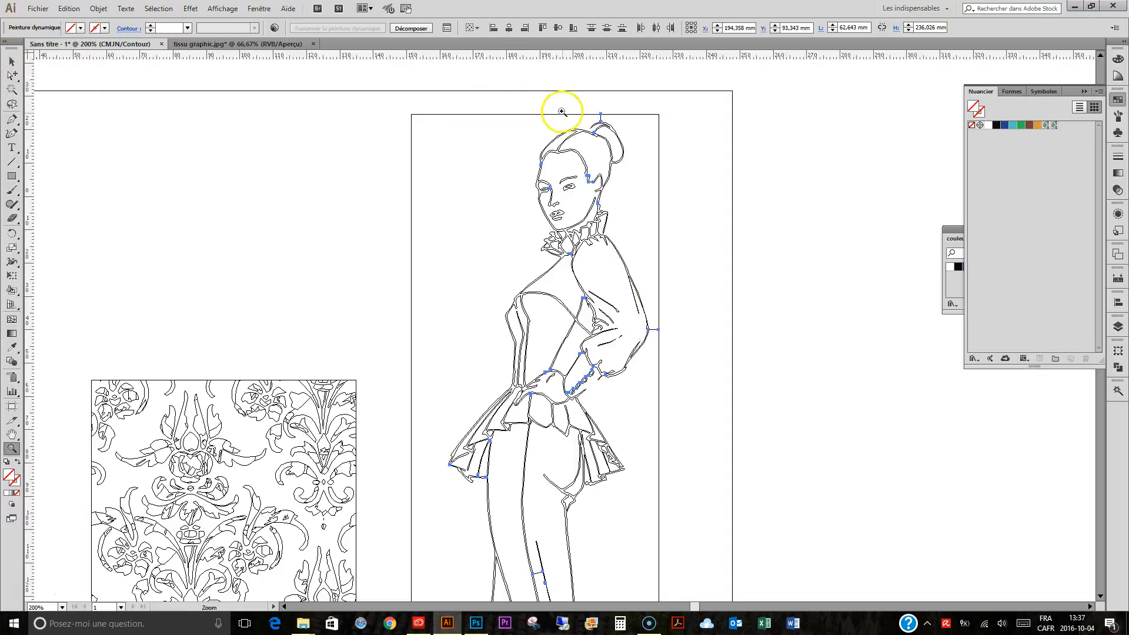
{"action": "left_click_drag", "start_coordinate": [565, 112], "coordinate": [656, 180]}
{"action": "key", "text": "ctrl+shift+a"}
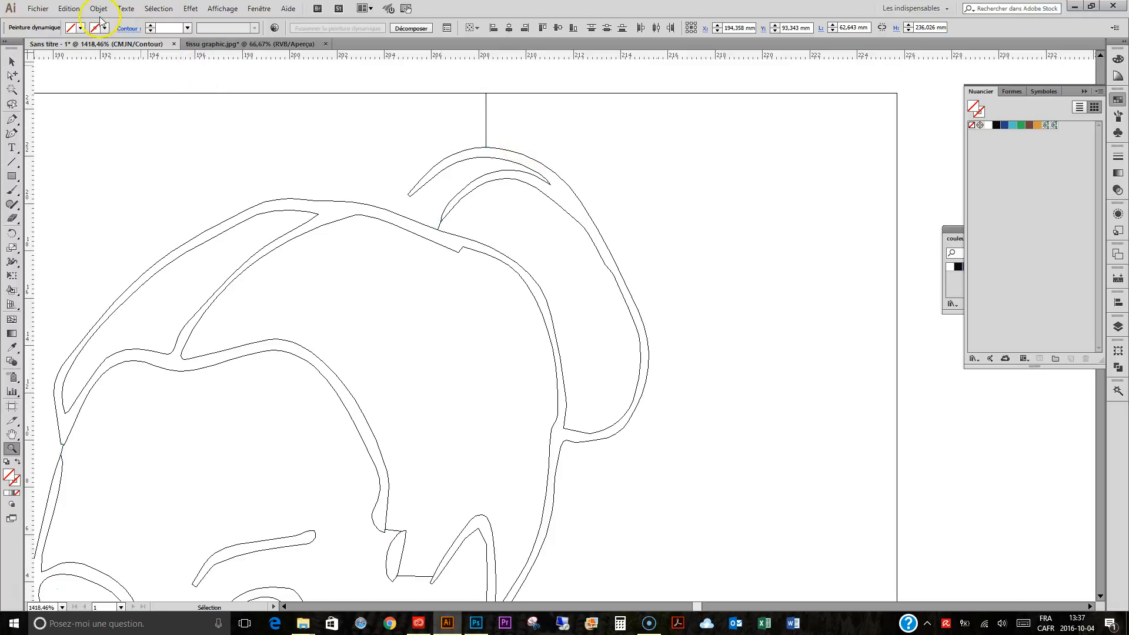
{"action": "left_click", "coordinate": [12, 76]}
{"action": "left_click", "coordinate": [486, 122]}
{"action": "left_click", "coordinate": [487, 121]}
{"action": "left_click", "coordinate": [506, 102]}
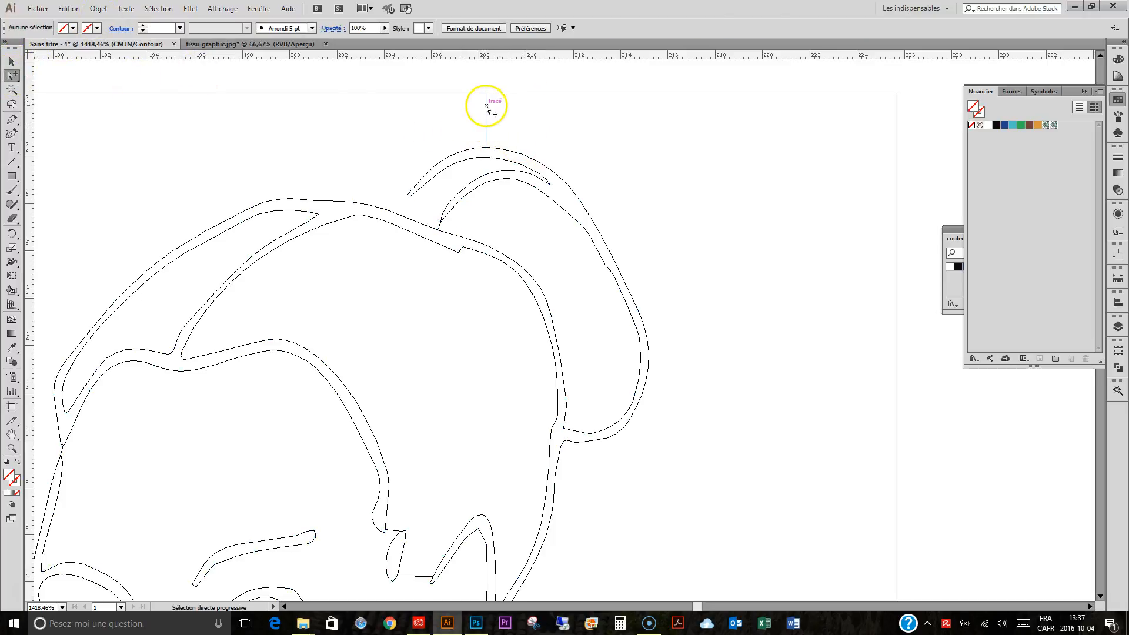
{"action": "key", "text": "Delete"}
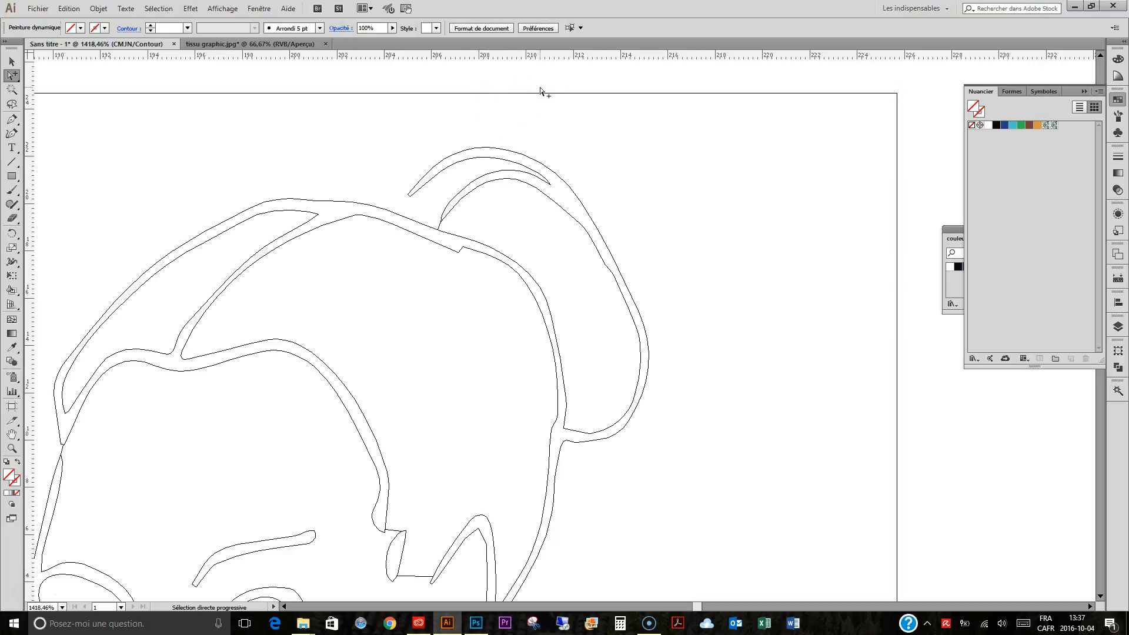
Draw a line about 1.7 mm wide and 1.1 mm high bridging the bun to the head, and move it into the Peinture dynamique group.
{"action": "left_click", "coordinate": [11, 162]}
{"action": "left_click_drag", "start_coordinate": [391, 206], "coordinate": [381, 214]}
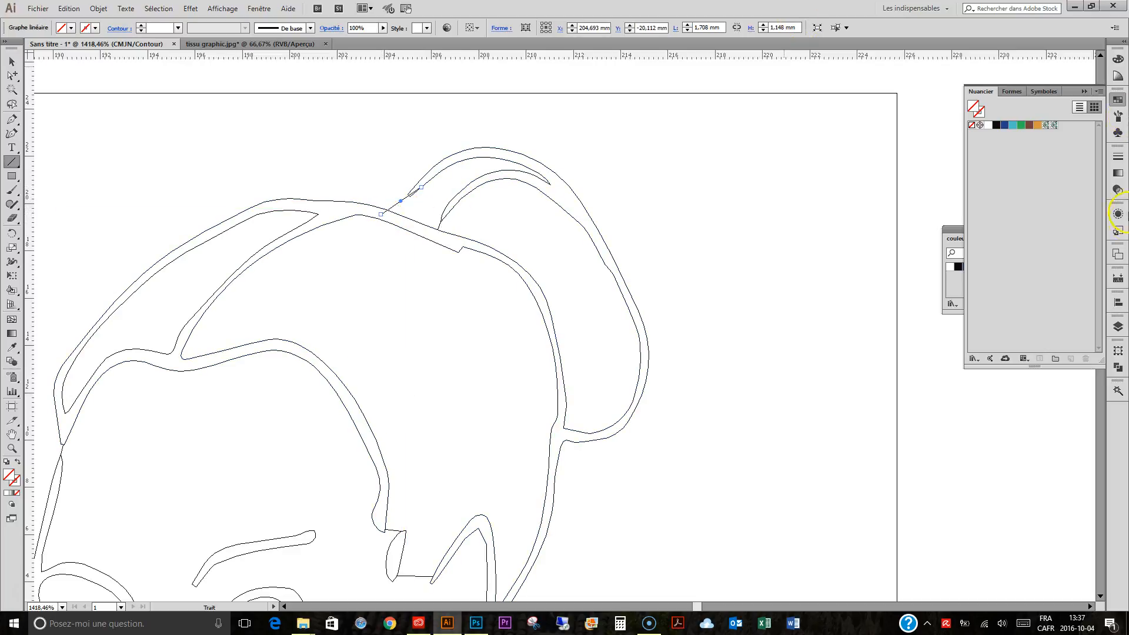
{"action": "left_click", "coordinate": [1118, 326]}
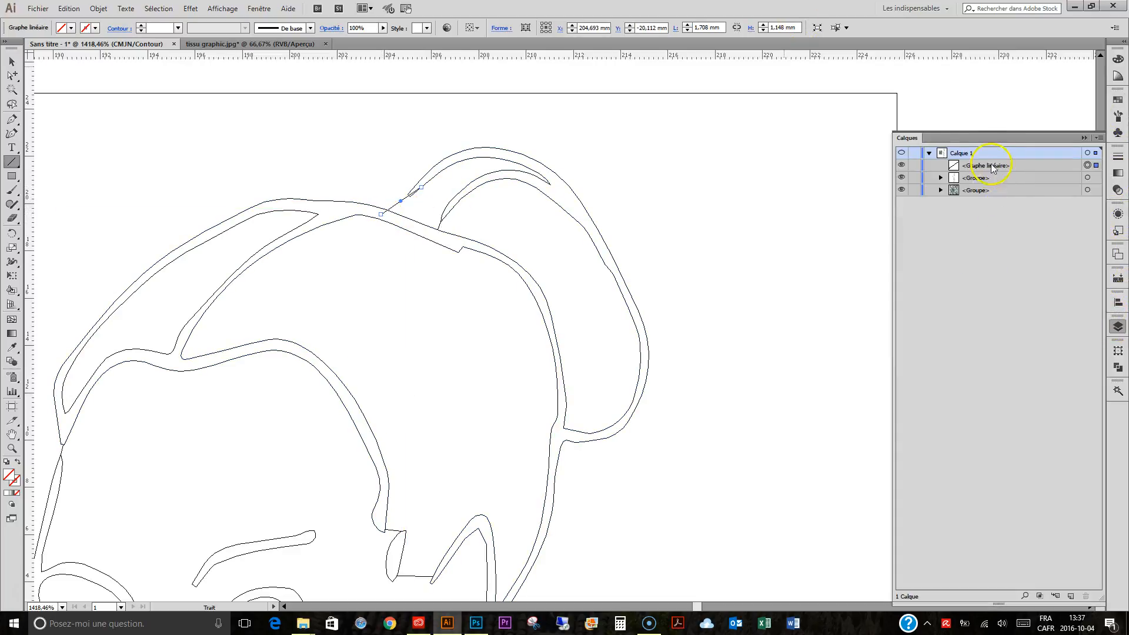
{"action": "left_click", "coordinate": [940, 179]}
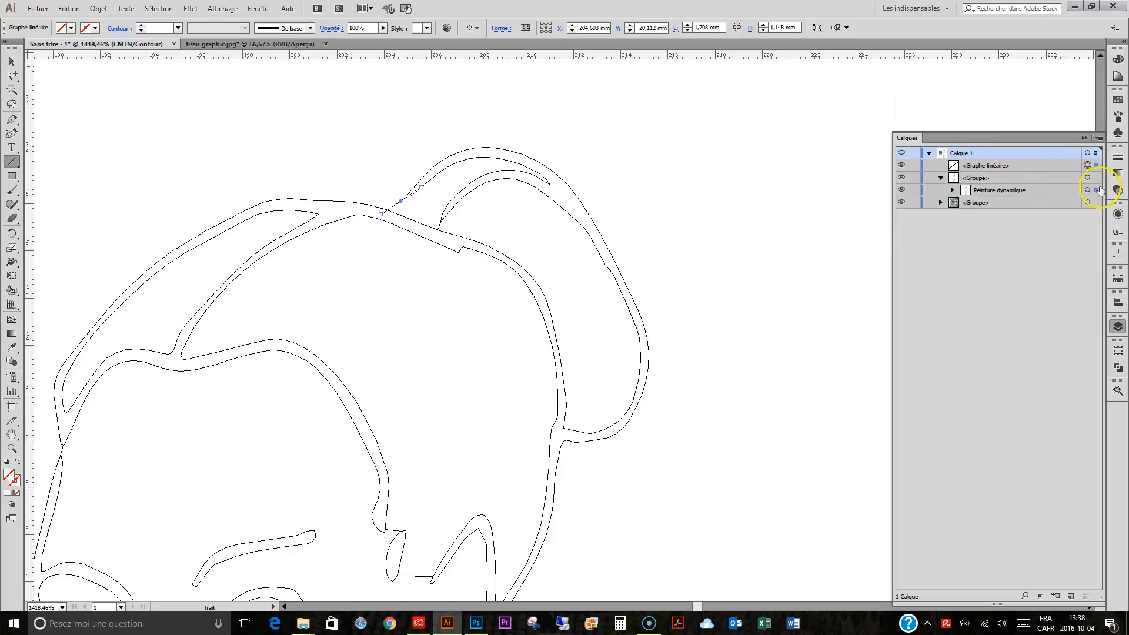
{"action": "left_click_drag", "start_coordinate": [1097, 197], "coordinate": [1096, 193]}
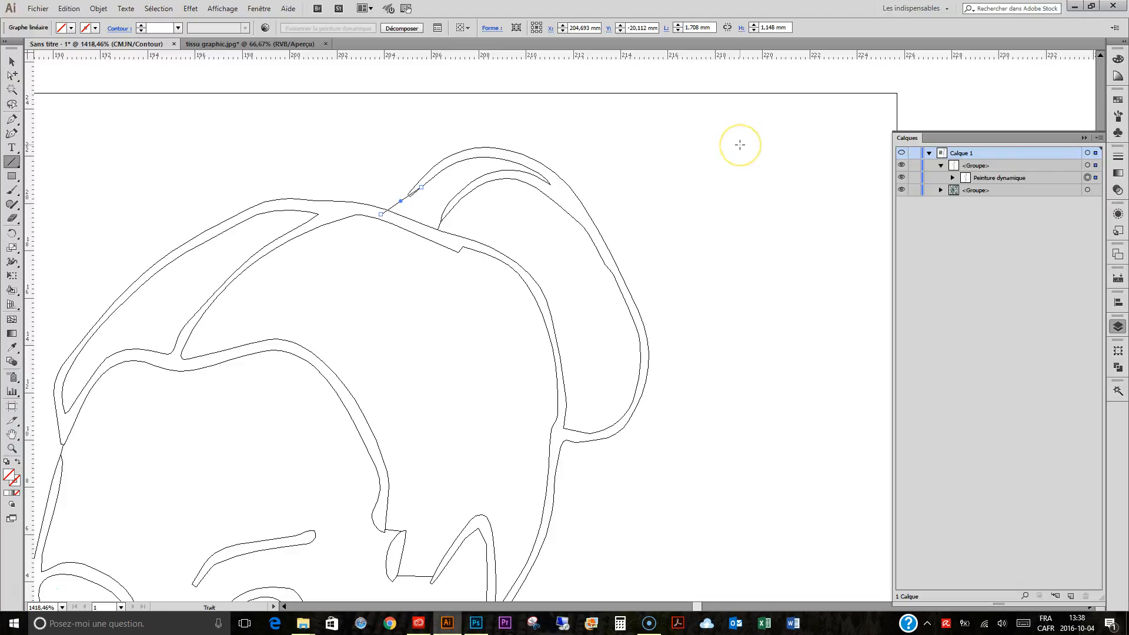
Check in preview mode with the Live Paint Bucket which regions of the hair and face are closed.
{"action": "key", "text": "ctrl+y"}
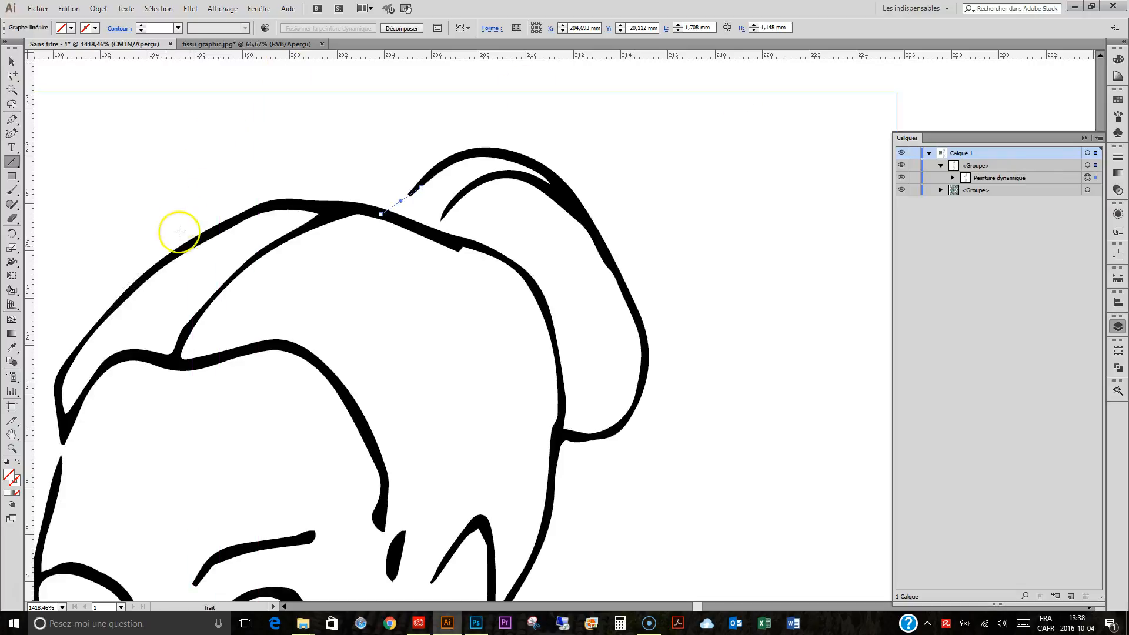
{"action": "left_click", "coordinate": [11, 290]}
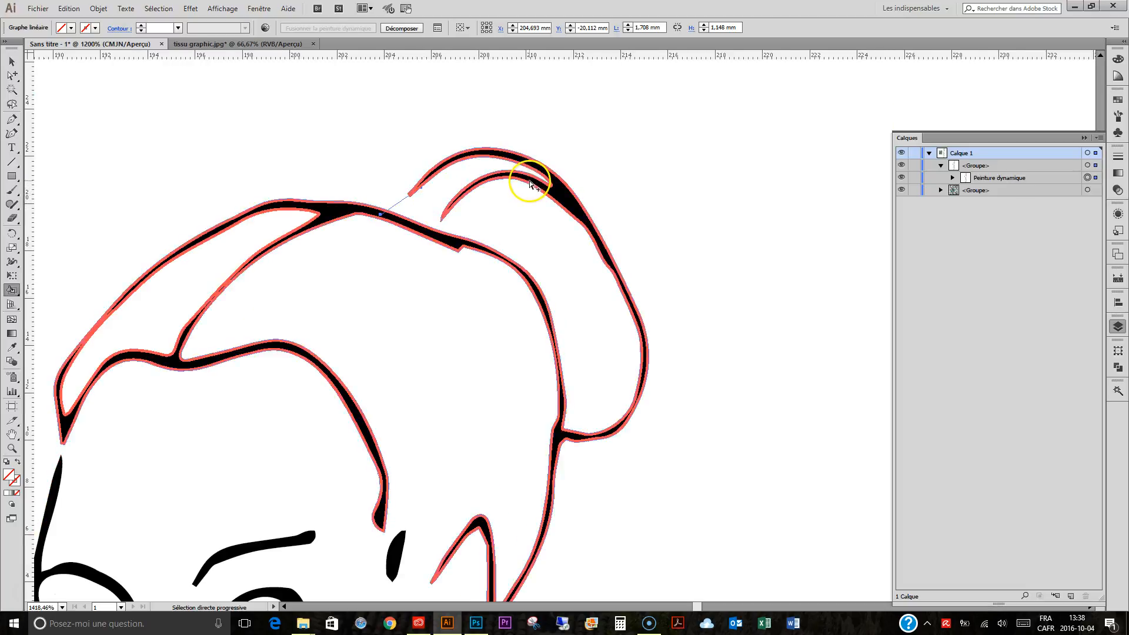
{"action": "key", "text": "ctrl+minus"}
{"action": "key", "text": "ctrl+minus"}
{"action": "key", "text": "ctrl+minus"}
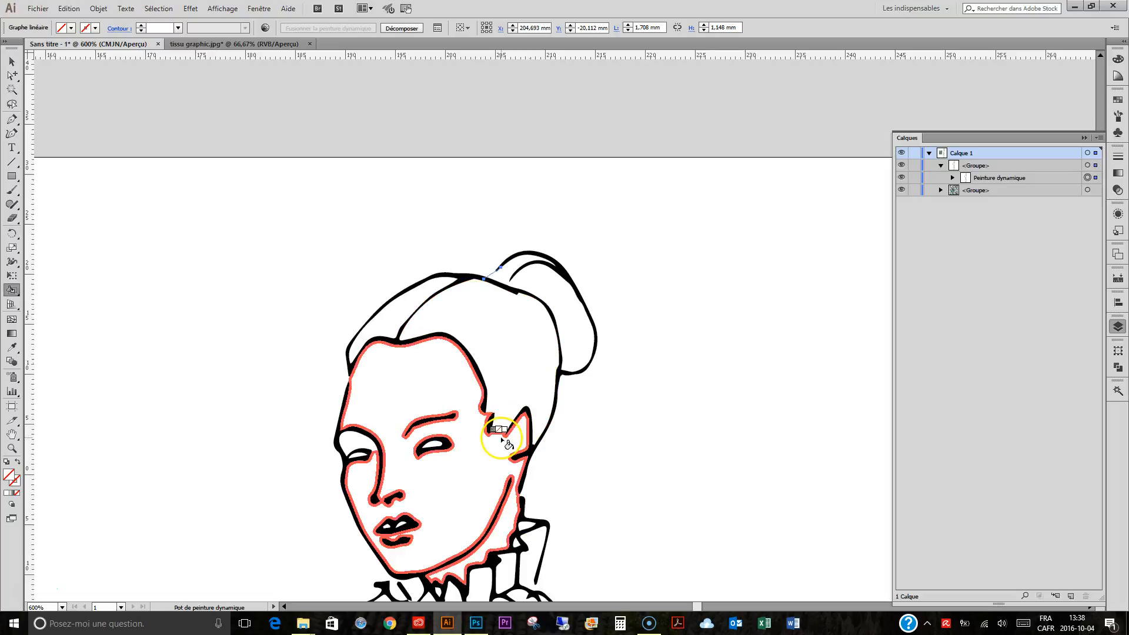
{"action": "left_click", "coordinate": [497, 433]}
{"action": "left_click", "coordinate": [504, 421]}
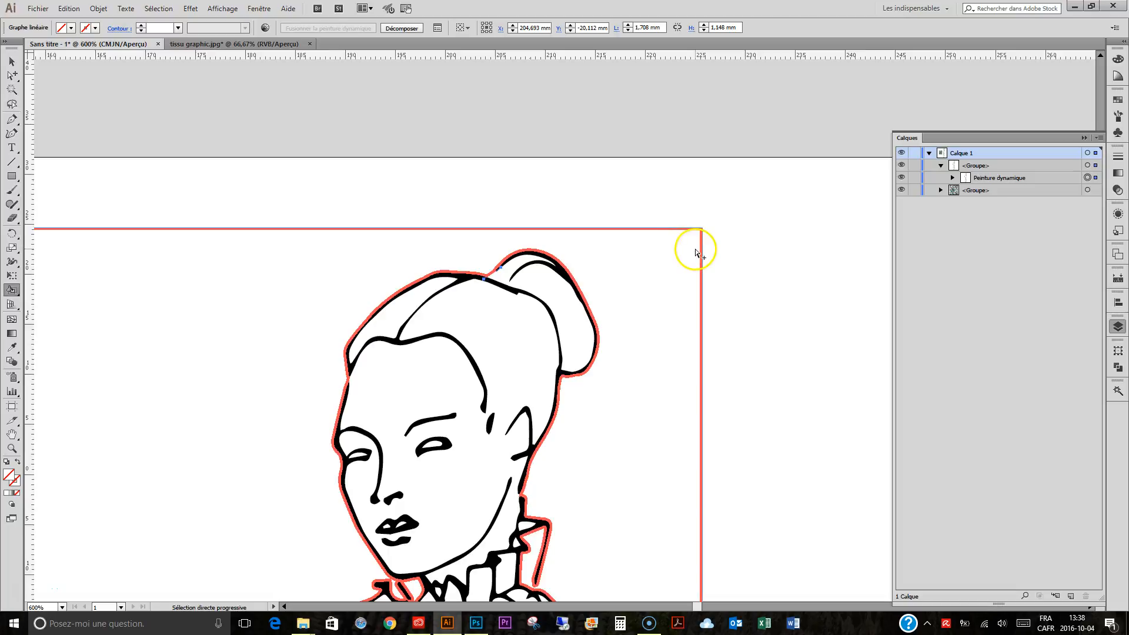
Try to curve the straight gap path between the sideburn and the ear with the Anchor Point tool in outline view.
{"action": "key", "text": "ctrl+y"}
{"action": "key", "text": "z"}
{"action": "left_click_drag", "start_coordinate": [494, 398], "coordinate": [544, 454]}
{"action": "left_click_drag", "start_coordinate": [12, 77], "coordinate": [47, 73]}
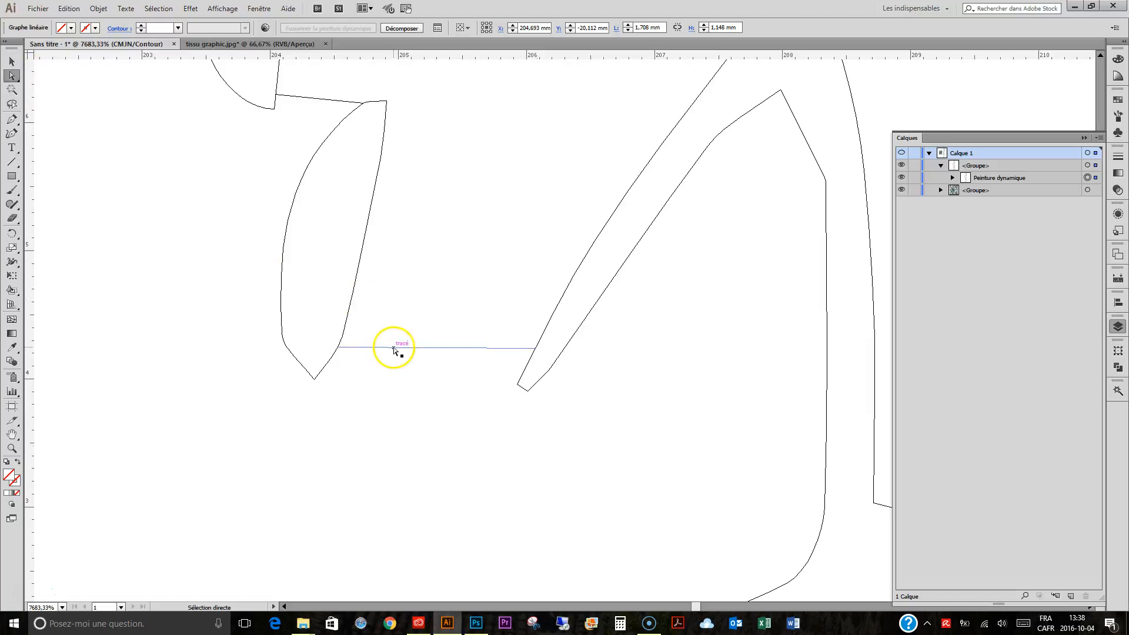
{"action": "left_click", "coordinate": [394, 349]}
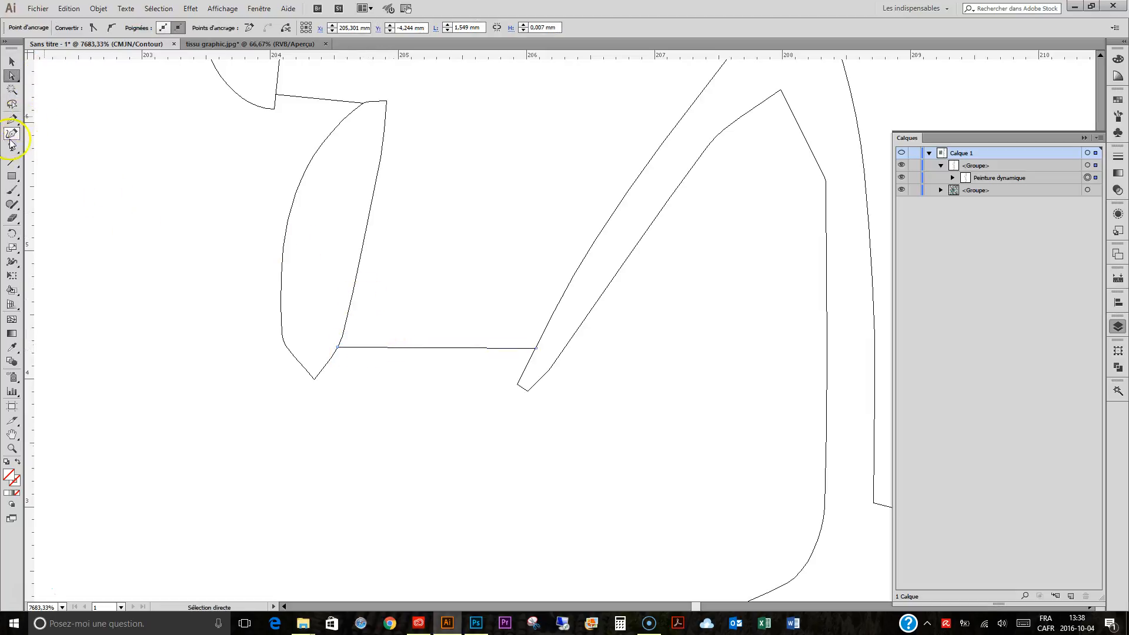
{"action": "left_click_drag", "start_coordinate": [12, 125], "coordinate": [56, 163]}
{"action": "left_click_drag", "start_coordinate": [341, 347], "coordinate": [368, 348]}
{"action": "key", "text": "ctrl+z"}
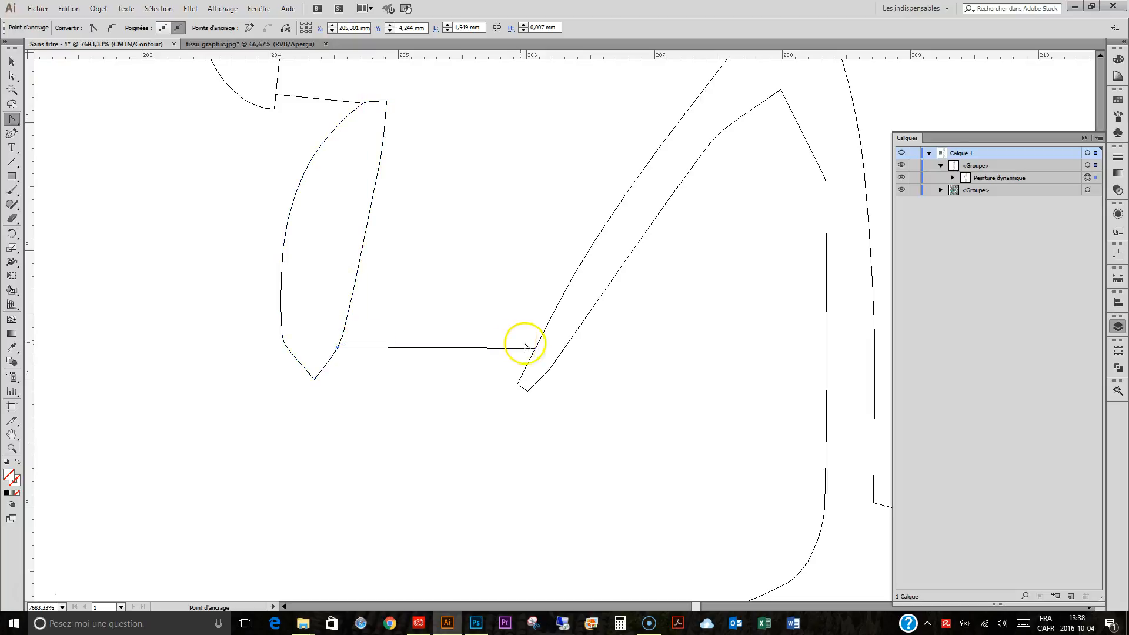
Try to reshape the gap path at its ear end, and undo the distortion of the ear outline.
{"action": "left_click", "coordinate": [537, 349]}
{"action": "left_click", "coordinate": [537, 352]}
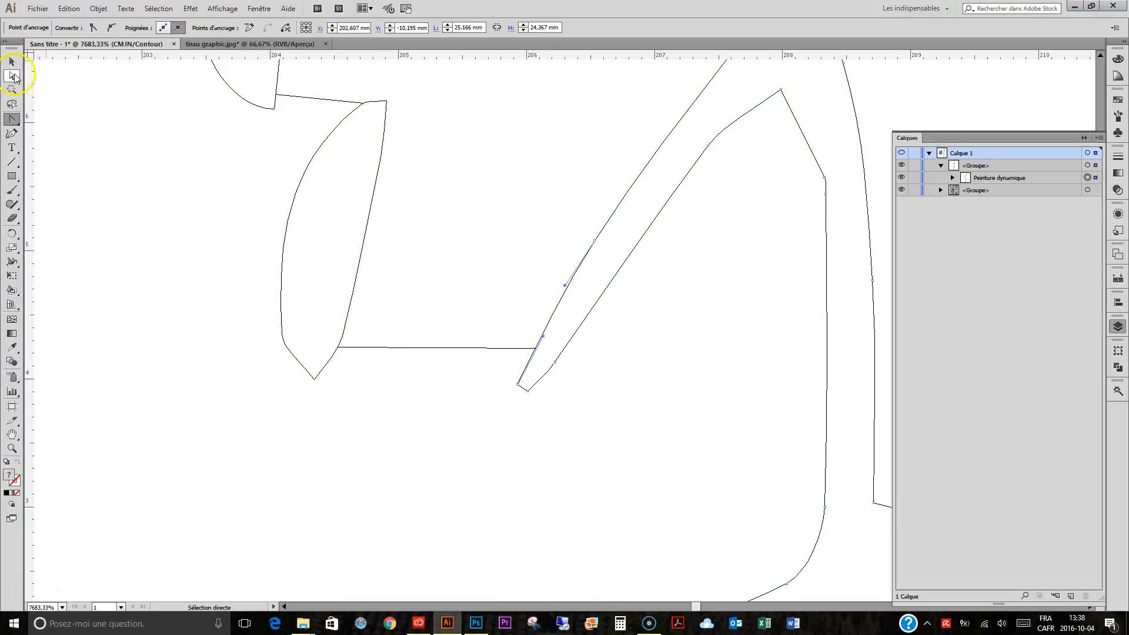
{"action": "left_click", "coordinate": [454, 348]}
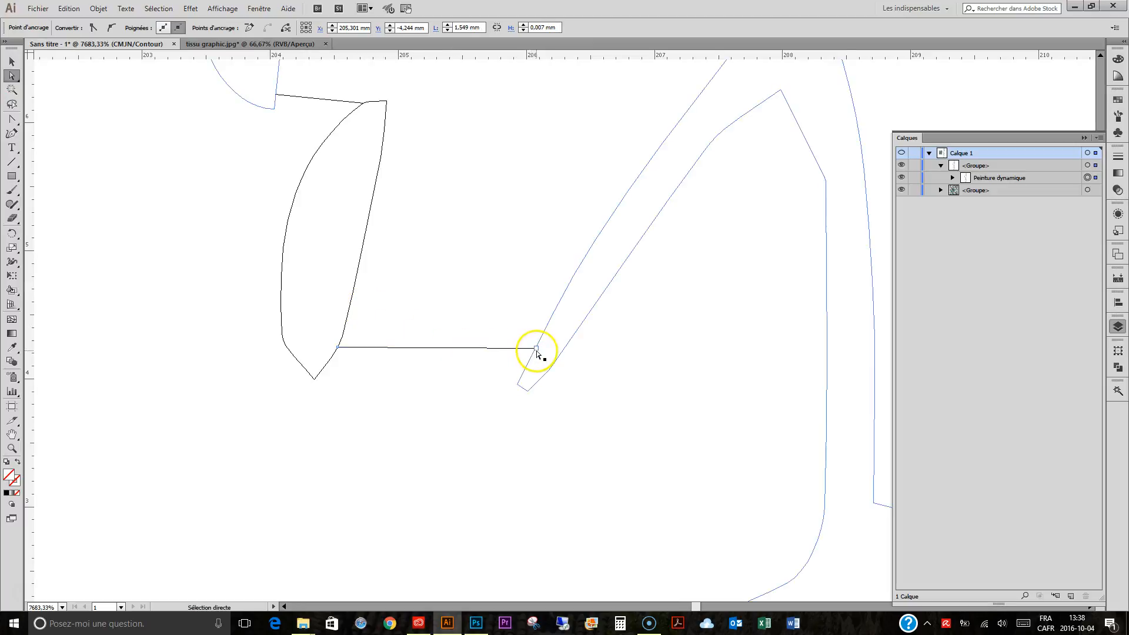
{"action": "left_click", "coordinate": [536, 351]}
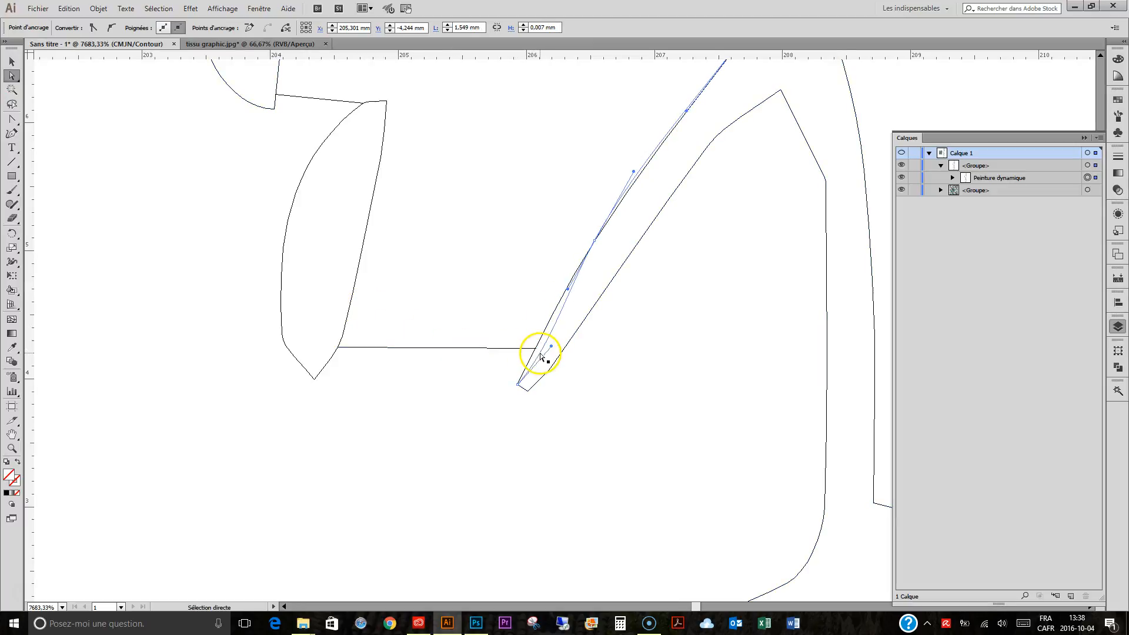
{"action": "left_click_drag", "start_coordinate": [535, 350], "coordinate": [512, 348]}
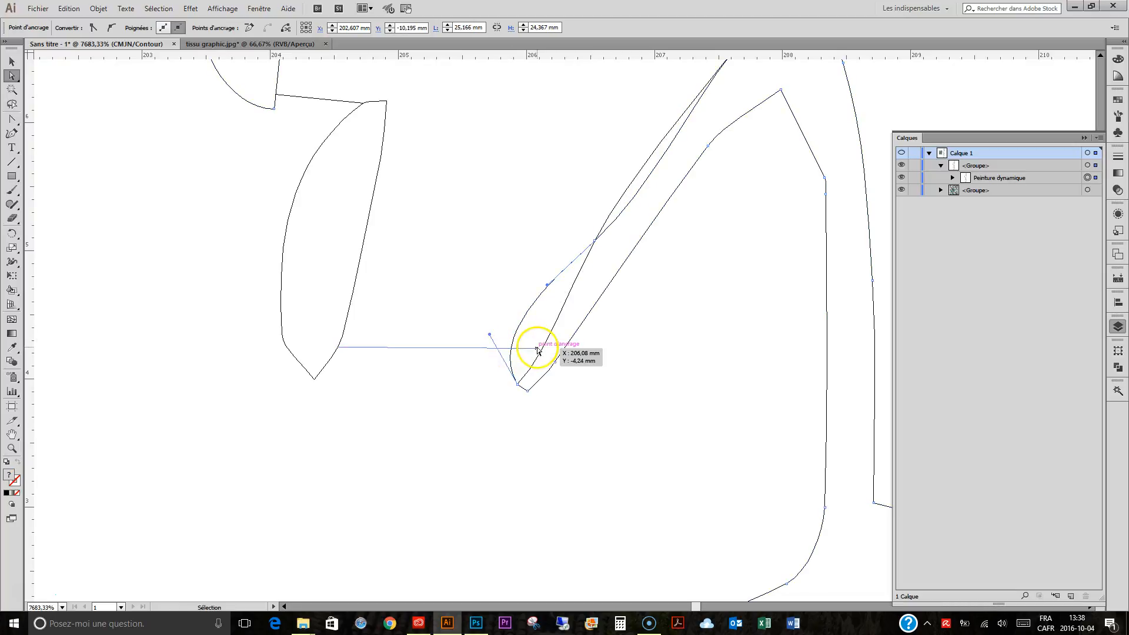
{"action": "key", "text": "ctrl+z"}
Replace the straight gap path with a downward-curving line whose ends meet the tips of the sideburn and the ear.
{"action": "left_click_drag", "start_coordinate": [526, 348], "coordinate": [513, 373]}
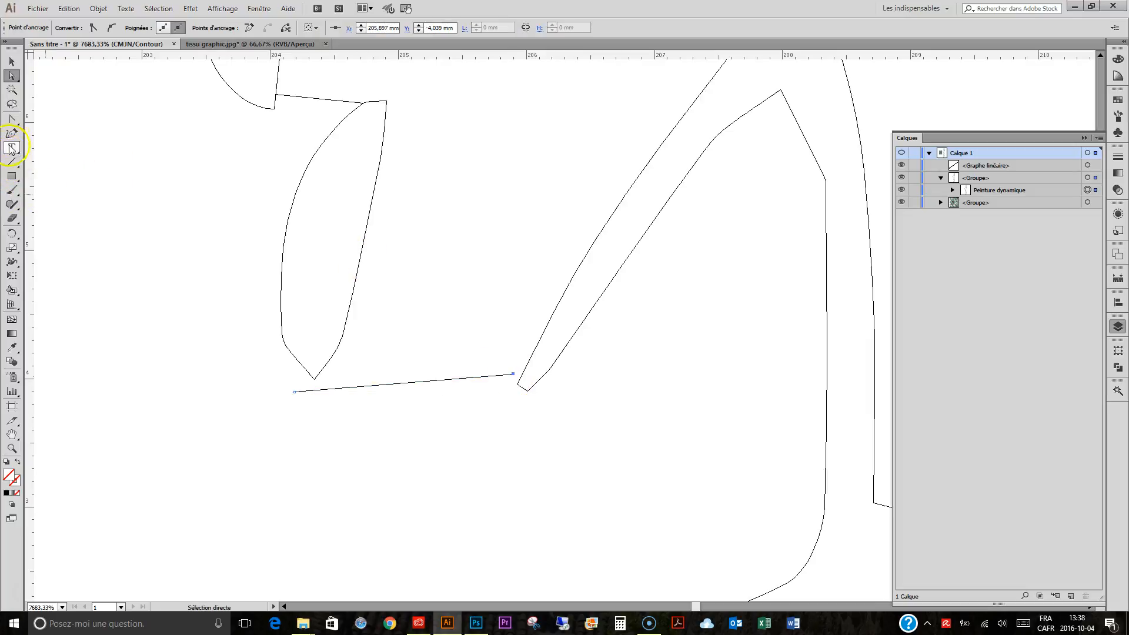
{"action": "left_click", "coordinate": [12, 121]}
{"action": "left_click_drag", "start_coordinate": [512, 373], "coordinate": [538, 322]}
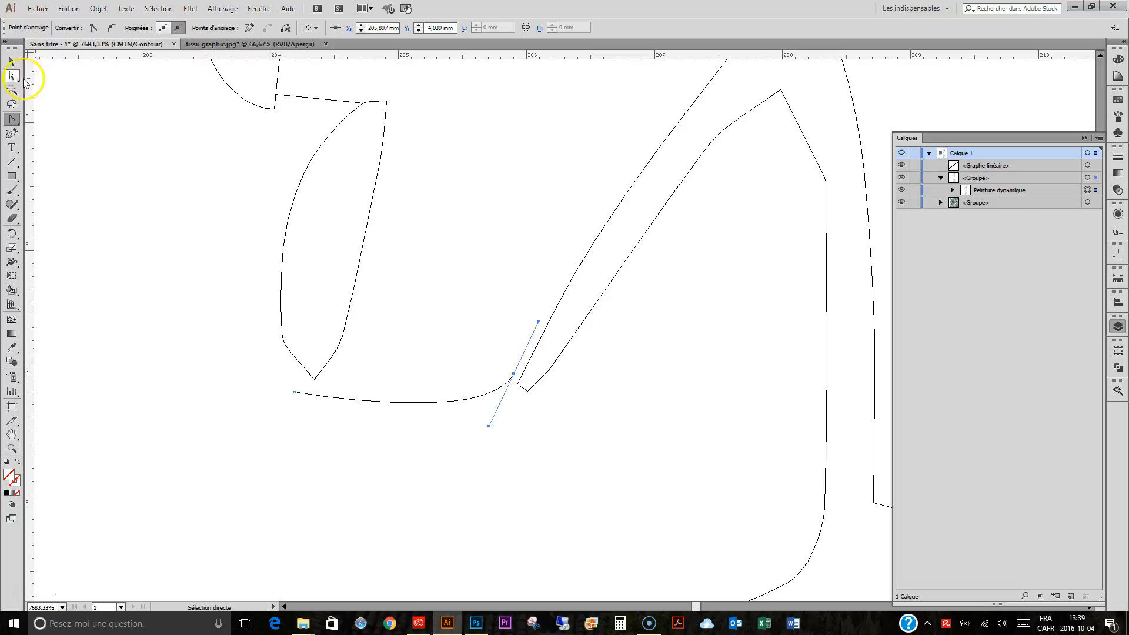
{"action": "left_click_drag", "start_coordinate": [516, 375], "coordinate": [520, 386]}
{"action": "left_click_drag", "start_coordinate": [294, 392], "coordinate": [315, 379]}
{"action": "key", "text": "ctrl"}
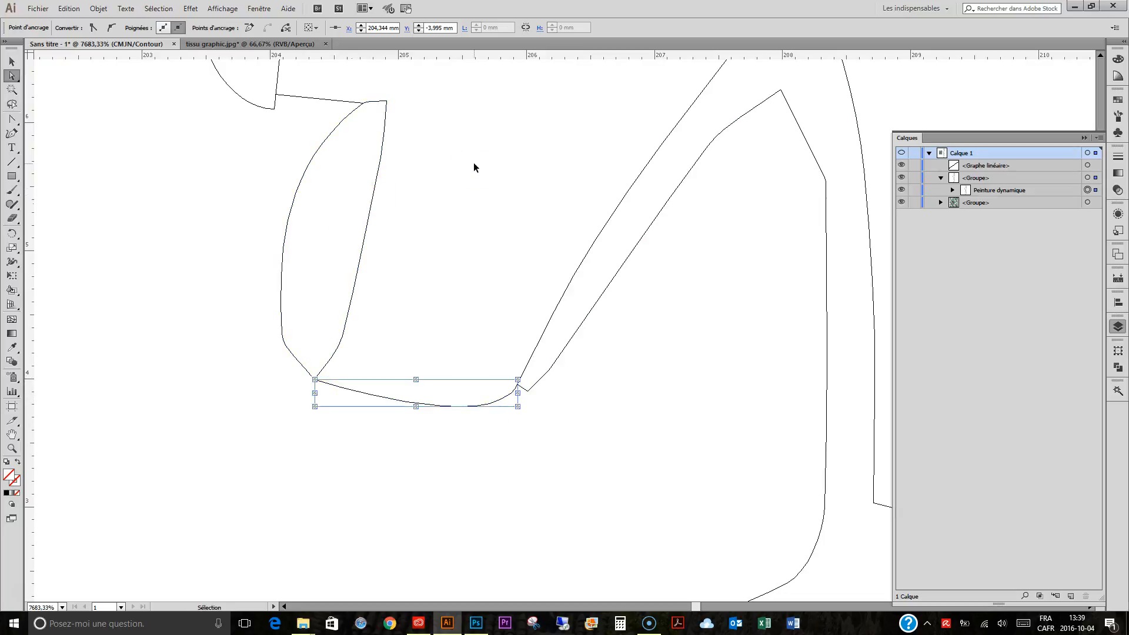
Delete the short gap path joining the far eye to the nose bridge line.
{"action": "key", "text": "ctrl+minus"}
{"action": "key", "text": "ctrl+minus"}
{"action": "key", "text": "ctrl+minus"}
{"action": "key", "text": "ctrl+minus"}
{"action": "key", "text": "ctrl+minus"}
{"action": "key", "text": "ctrl+minus"}
{"action": "key", "text": "ctrl+minus"}
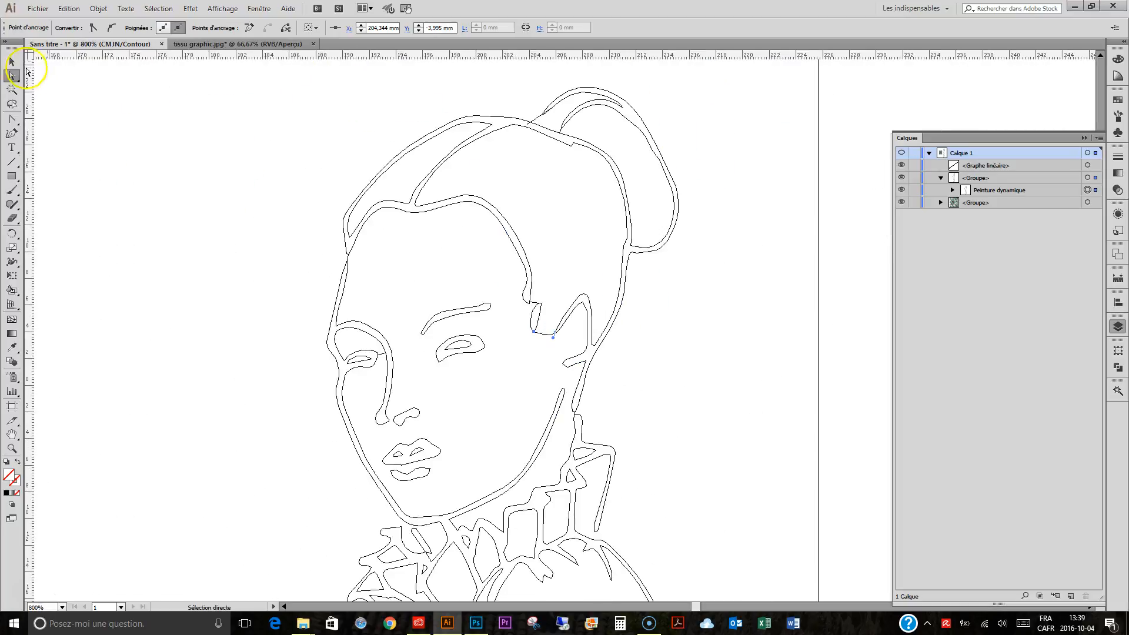
{"action": "left_click", "coordinate": [383, 352]}
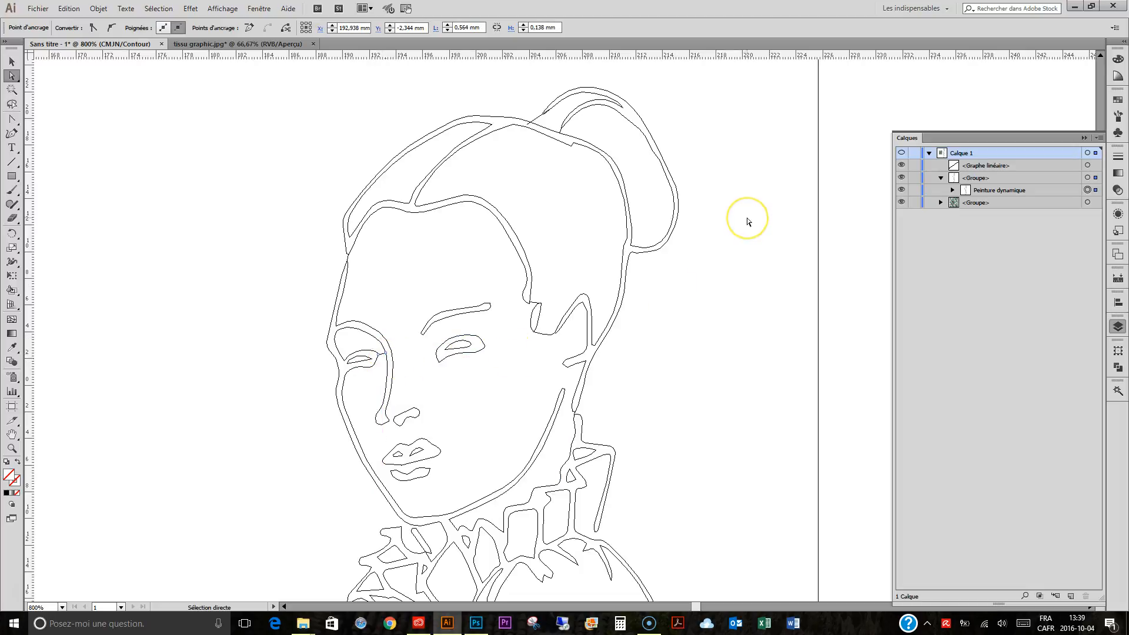
{"action": "key", "text": "Delete"}
{"action": "key", "text": "Delete"}
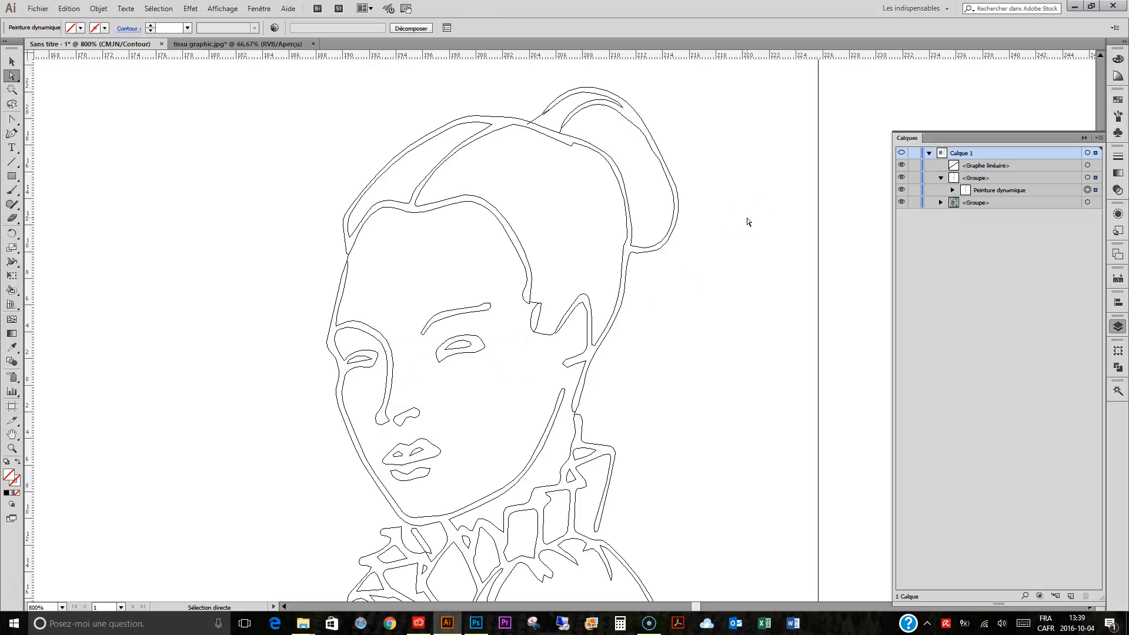
Draw a line about 1.1 mm high joining the ruff's back edge to the shoulder, and one about 5.3 mm wide closing the cuff's outer edge.
{"action": "scroll", "coordinate": [500, 412], "scroll_direction": "down", "scroll_amount": 2}
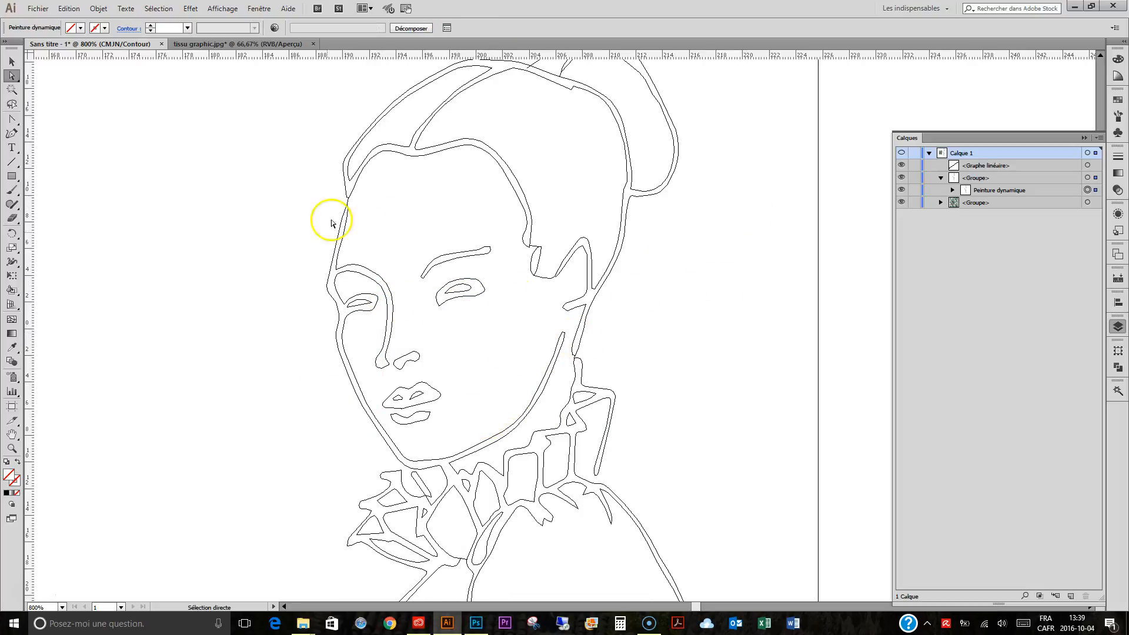
{"action": "left_click", "coordinate": [11, 162]}
{"action": "left_click_drag", "start_coordinate": [597, 472], "coordinate": [597, 488]}
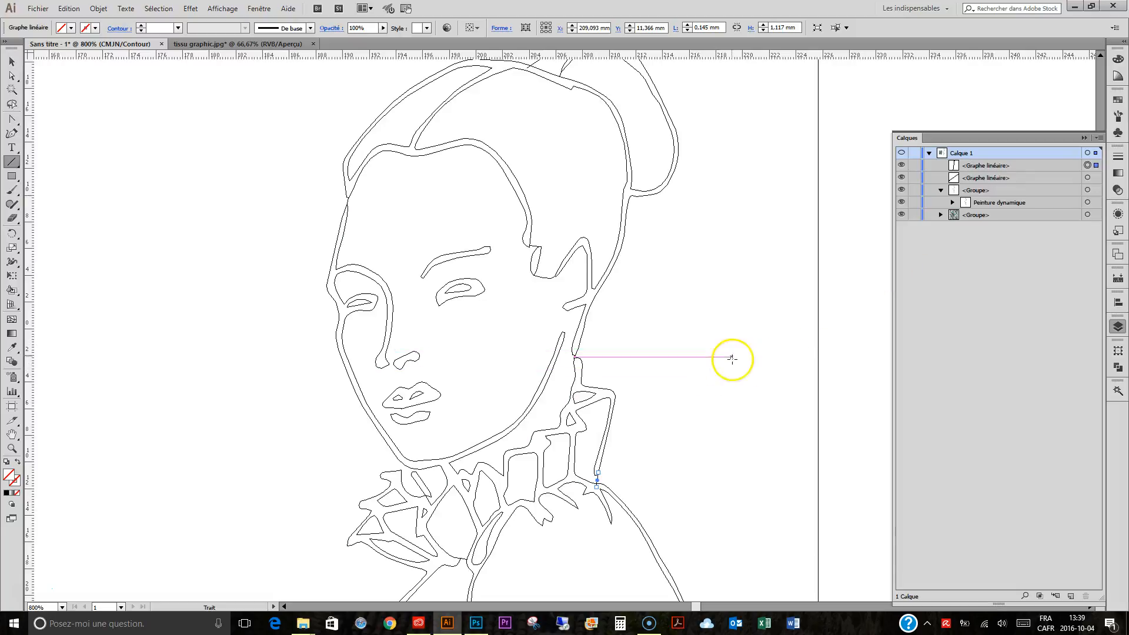
{"action": "scroll", "coordinate": [732, 359], "scroll_direction": "down", "scroll_amount": 10}
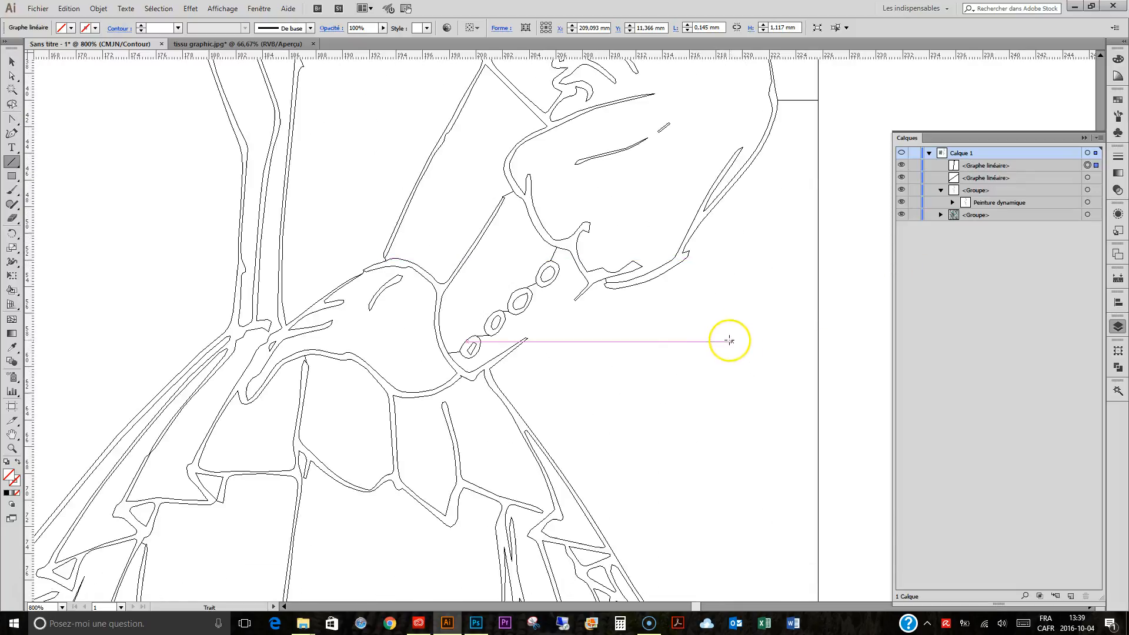
{"action": "left_click_drag", "start_coordinate": [575, 299], "coordinate": [507, 353]}
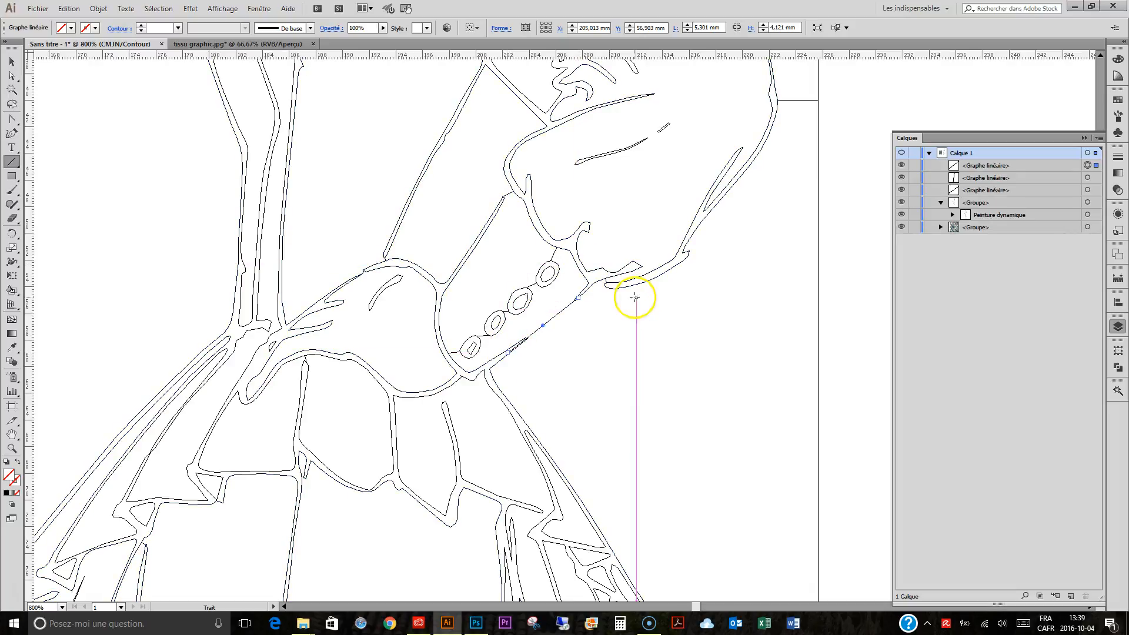
Draw a vertical line about 1.7 mm long closing the gap between the ankle line and the shoe opening.
{"action": "scroll", "coordinate": [634, 297], "scroll_direction": "down", "scroll_amount": 8}
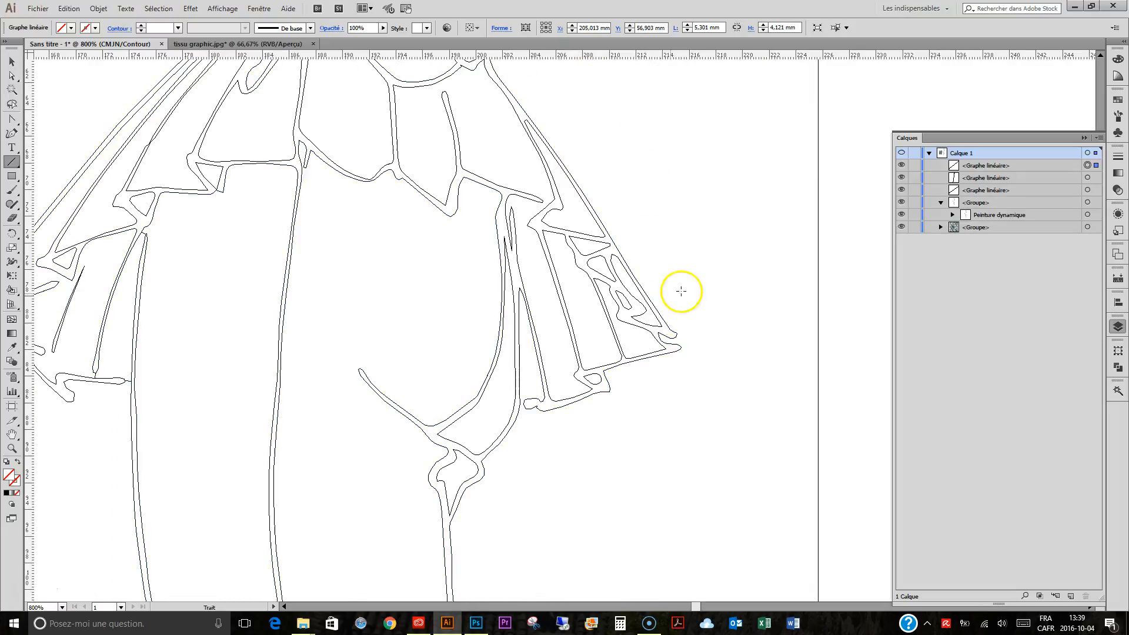
{"action": "scroll", "coordinate": [214, 328], "scroll_direction": "down", "scroll_amount": 6}
{"action": "scroll", "coordinate": [292, 320], "scroll_direction": "down", "scroll_amount": 14}
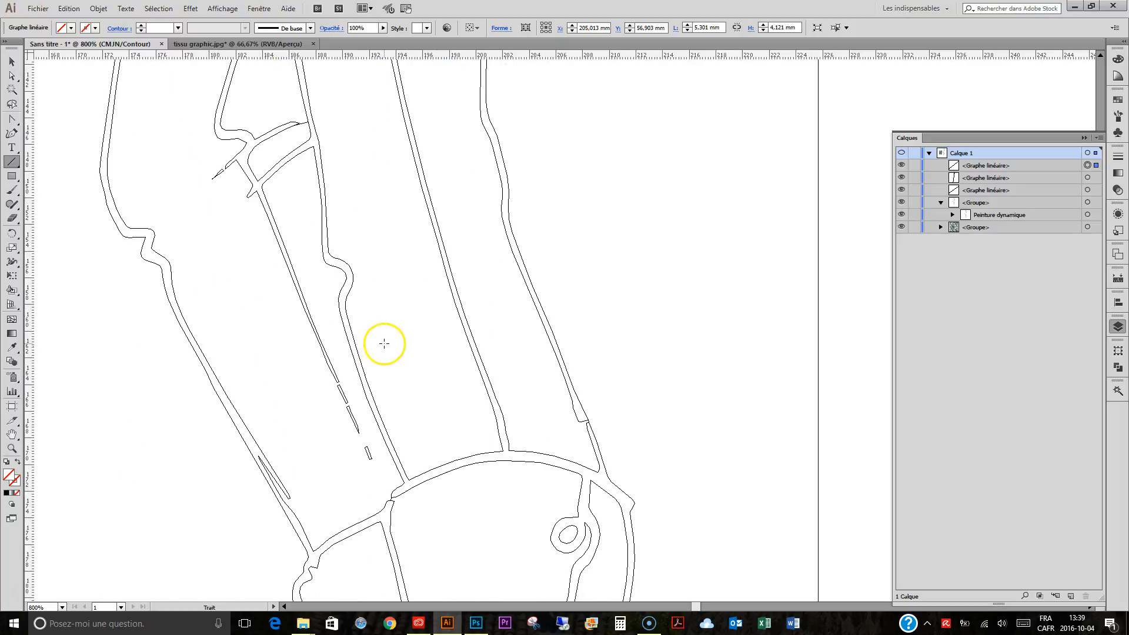
{"action": "scroll", "coordinate": [411, 364], "scroll_direction": "down", "scroll_amount": 10}
{"action": "scroll", "coordinate": [507, 339], "scroll_direction": "down", "scroll_amount": 12}
{"action": "mouse_move", "coordinate": [421, 405]}
{"action": "left_mouse_down"}
{"action": "mouse_move", "coordinate": [420, 470]}
{"action": "mouse_move", "coordinate": [421, 426]}
{"action": "left_mouse_up"}
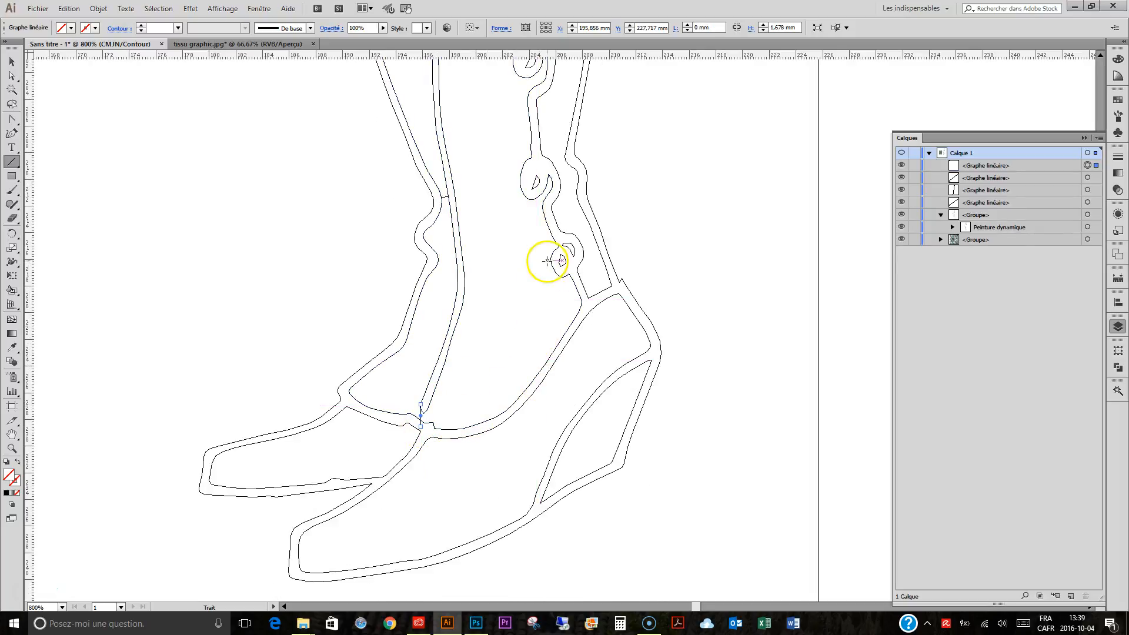
Draw a short slanted line about 1.5 mm wide closing the gap in the pleat fold on the peplum's outer edge.
{"action": "scroll", "coordinate": [546, 261], "scroll_direction": "up", "scroll_amount": 15}
{"action": "scroll", "coordinate": [463, 414], "scroll_direction": "up", "scroll_amount": 15}
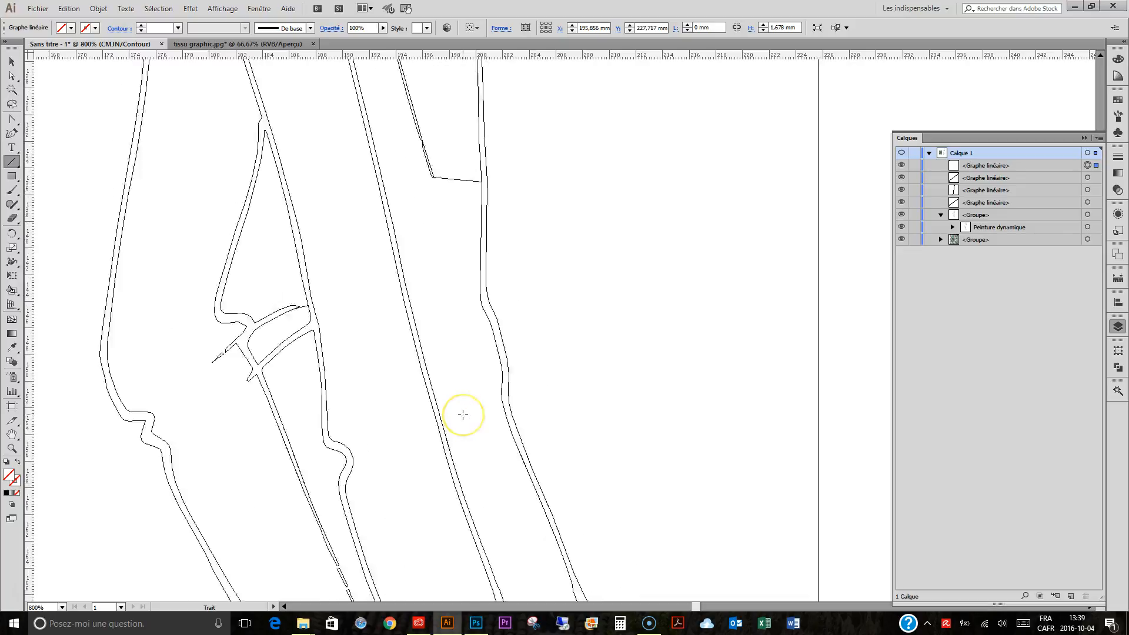
{"action": "scroll", "coordinate": [463, 414], "scroll_direction": "up", "scroll_amount": 15}
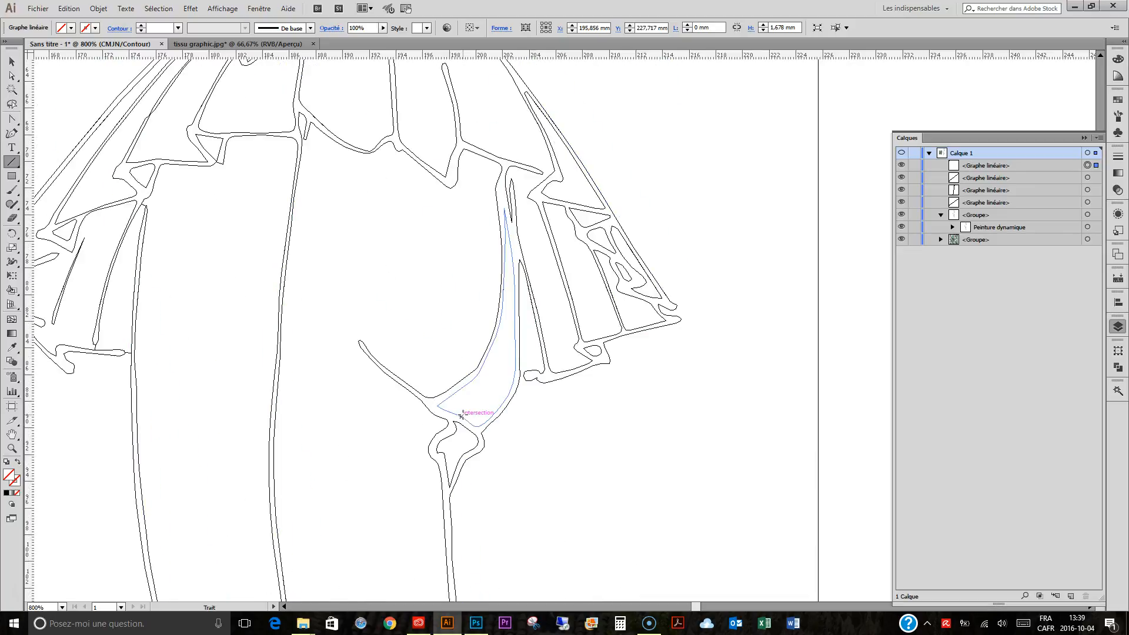
{"action": "left_click_drag", "start_coordinate": [297, 441], "coordinate": [434, 404]}
{"action": "left_click_drag", "start_coordinate": [210, 464], "coordinate": [186, 468]}
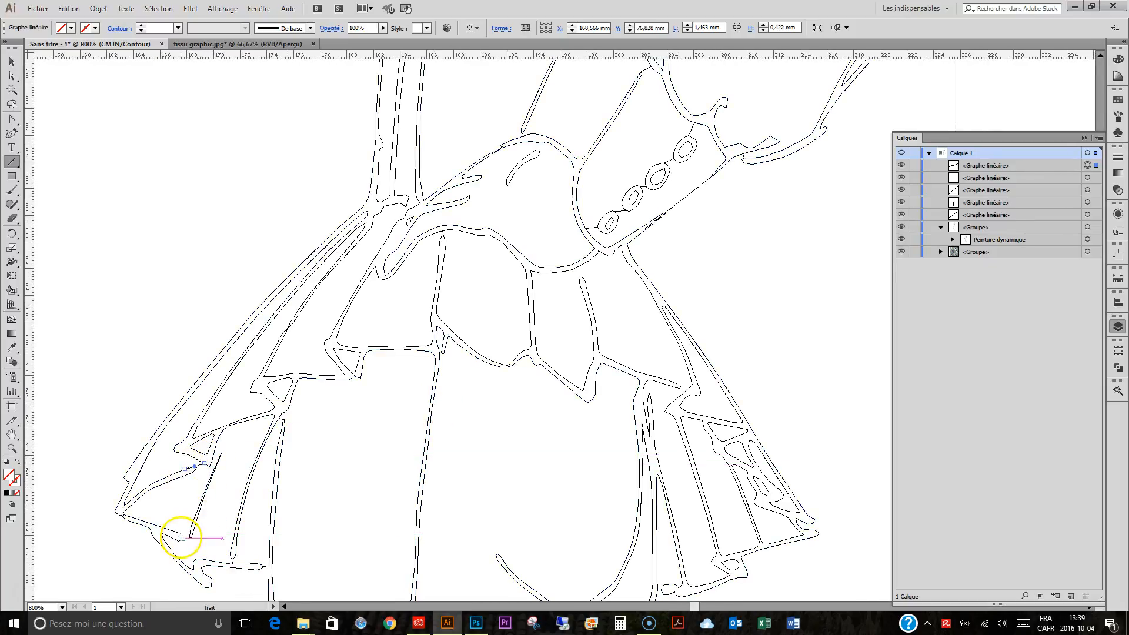
Draw a line about 1.2 mm high joining the chin to the front edge of the ruff.
{"action": "mouse_move", "coordinate": [592, 315]}
{"action": "left_mouse_down"}
{"action": "mouse_move", "coordinate": [516, 373]}
{"action": "mouse_move", "coordinate": [471, 471]}
{"action": "mouse_move", "coordinate": [469, 504]}
{"action": "left_mouse_up"}
{"action": "mouse_move", "coordinate": [443, 340]}
{"action": "left_mouse_down"}
{"action": "mouse_move", "coordinate": [431, 433]}
{"action": "mouse_move", "coordinate": [453, 469]}
{"action": "mouse_move", "coordinate": [252, 501]}
{"action": "left_mouse_up"}
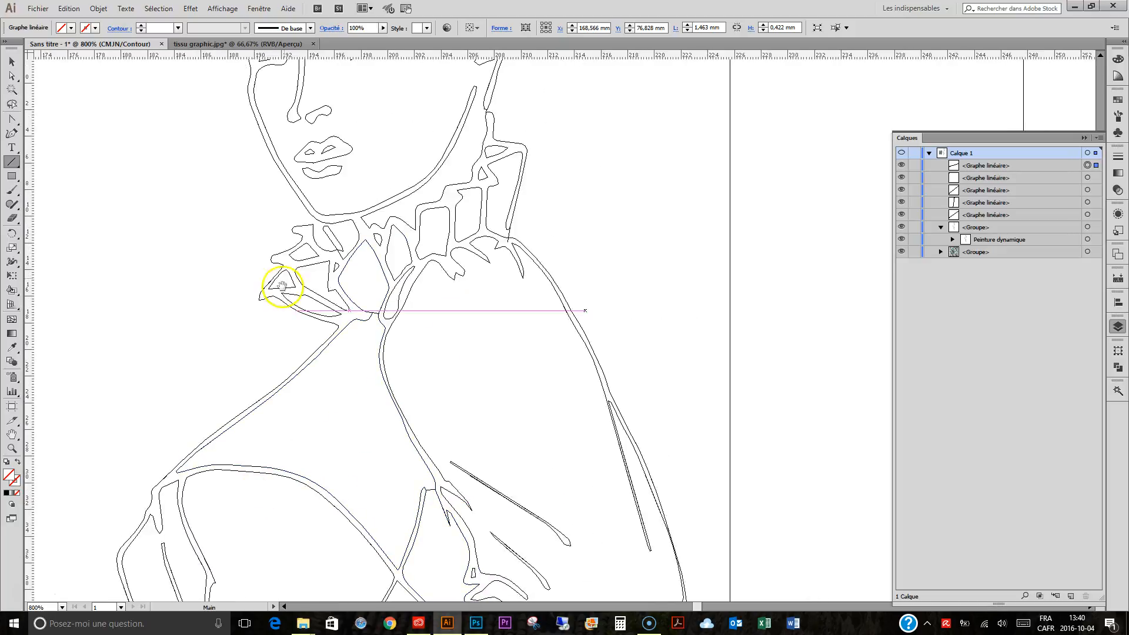
{"action": "left_click_drag", "start_coordinate": [313, 218], "coordinate": [310, 235]}
{"action": "mouse_move", "coordinate": [478, 244]}
{"action": "left_mouse_down"}
{"action": "mouse_move", "coordinate": [425, 340]}
{"action": "mouse_move", "coordinate": [415, 394]}
{"action": "left_mouse_up"}
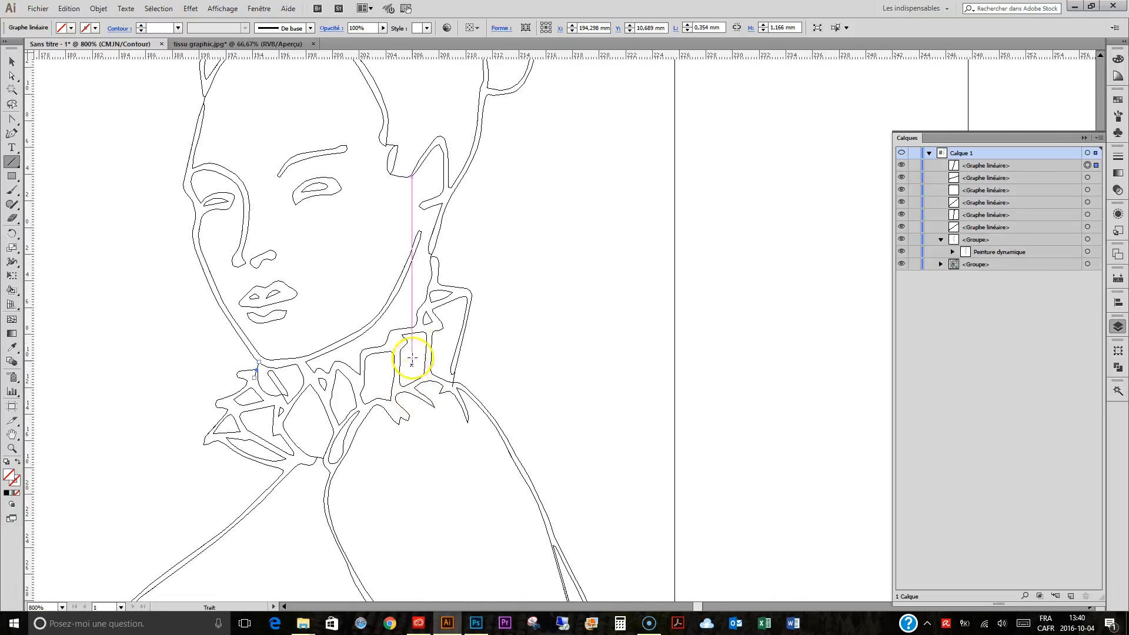
Select all six gap-closing lines, move them into the Live Paint group, and return to the preview display.
{"action": "left_click", "coordinate": [1095, 178], "text": "shift"}
{"action": "left_click", "coordinate": [1094, 190], "text": "shift"}
{"action": "left_click", "coordinate": [1096, 202], "text": "shift"}
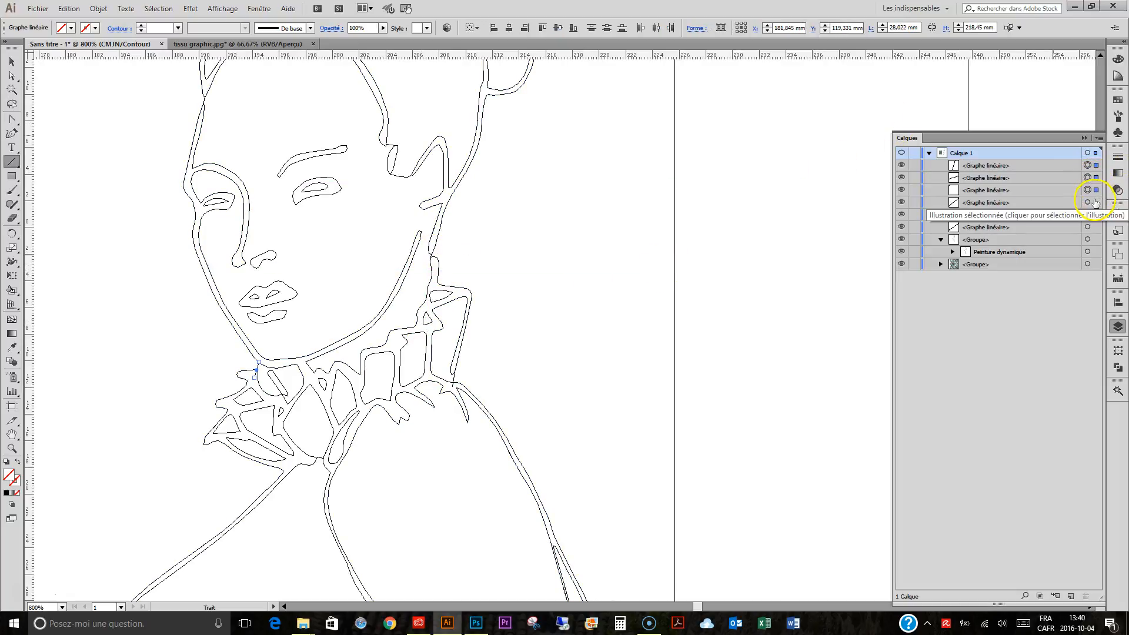
{"action": "left_click", "coordinate": [1097, 214], "text": "shift"}
{"action": "left_click", "coordinate": [1093, 228], "text": "shift"}
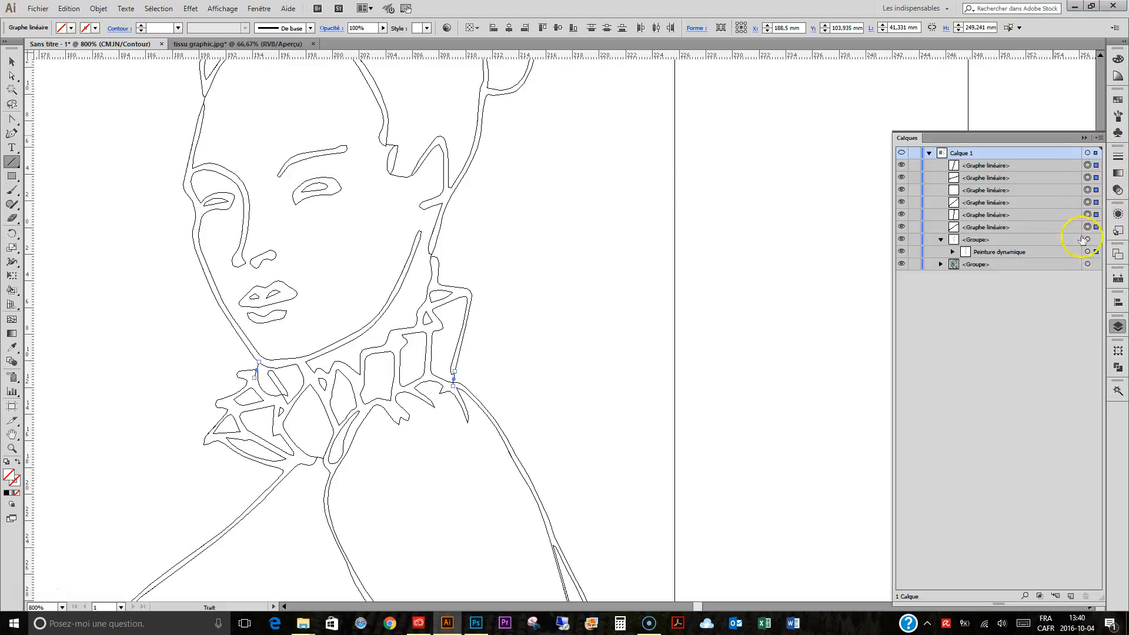
{"action": "left_click_drag", "start_coordinate": [1096, 228], "coordinate": [1095, 251]}
{"action": "key", "text": "ctrl+y"}
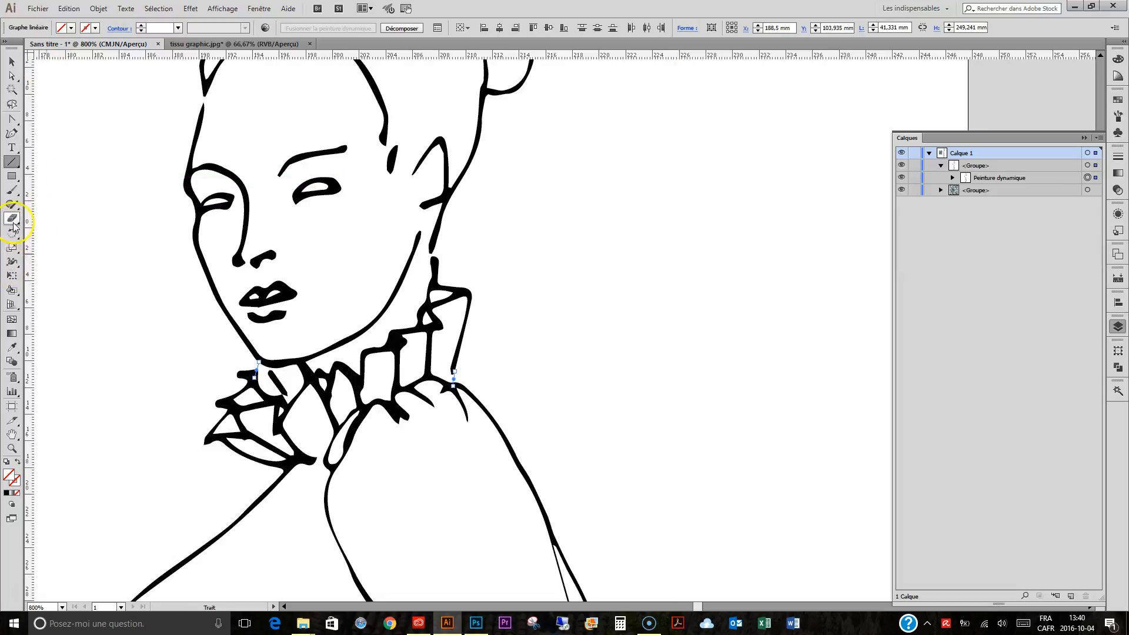
Fill the trouser legs, including the small knee faces, with the textile pattern using the Live Paint Bucket.
{"action": "left_click", "coordinate": [10, 290]}
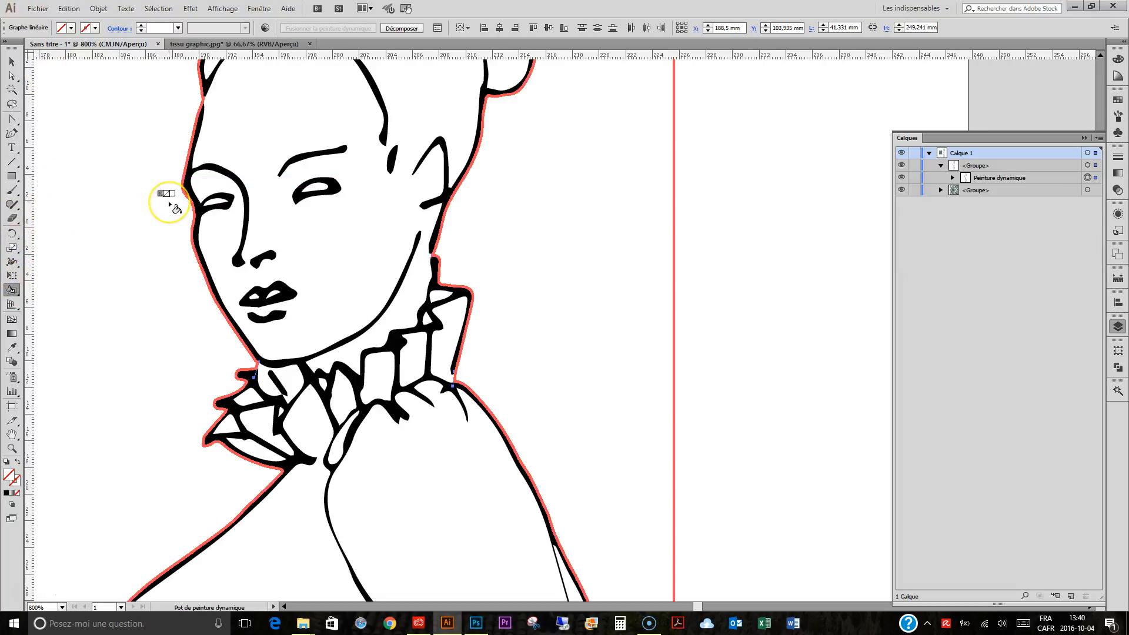
{"action": "key", "text": "ctrl+minus"}
{"action": "key", "text": "ctrl+minus"}
{"action": "key", "text": "ctrl+minus"}
{"action": "key", "text": "ctrl+minus"}
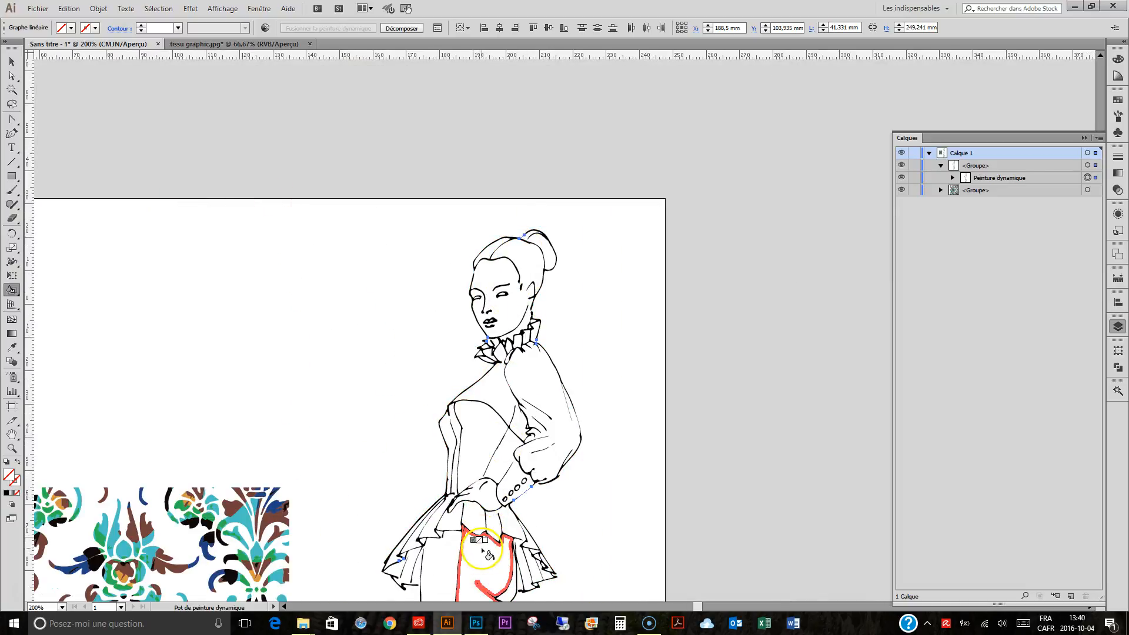
{"action": "left_click", "coordinate": [486, 551]}
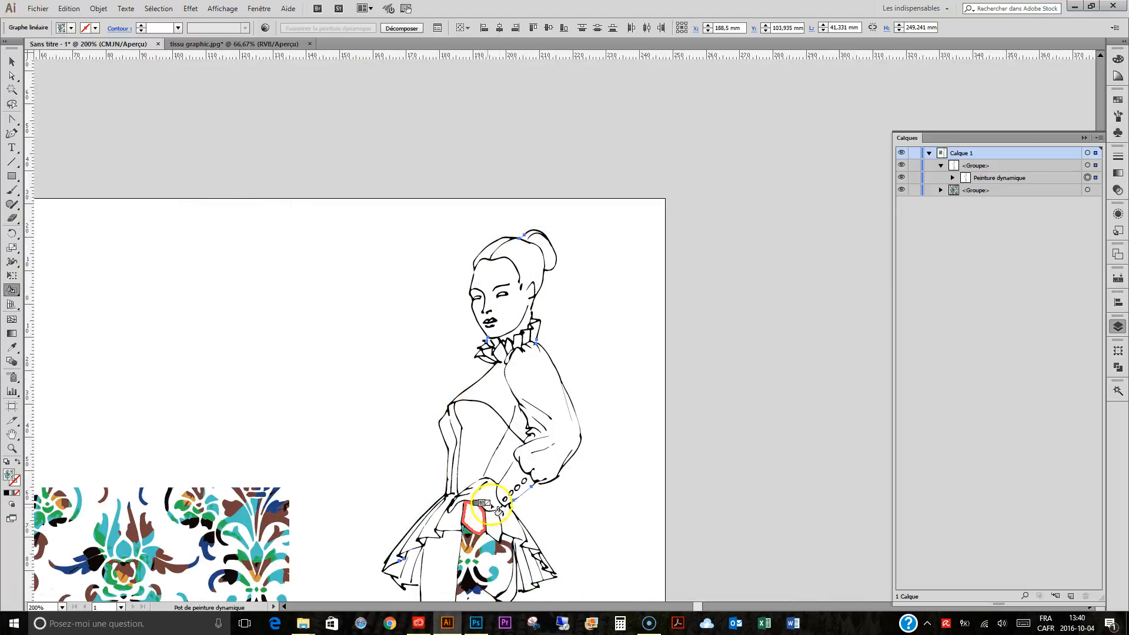
{"action": "scroll", "coordinate": [476, 517], "scroll_direction": "down", "scroll_amount": 5}
{"action": "left_click", "coordinate": [457, 428]}
{"action": "scroll", "coordinate": [457, 428], "scroll_direction": "down", "scroll_amount": 5}
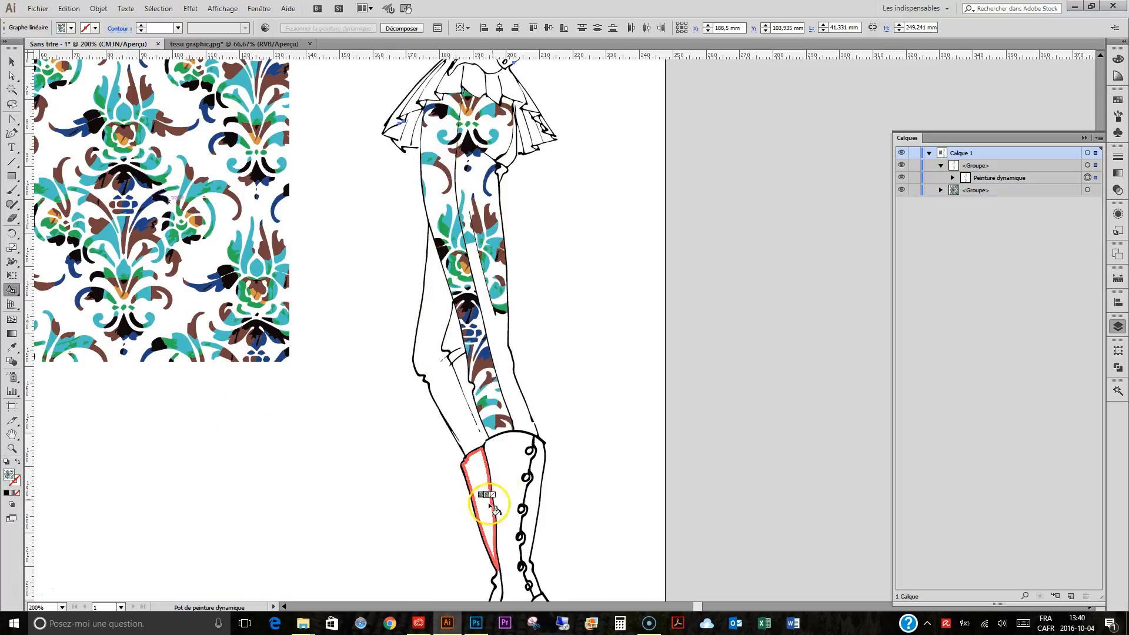
{"action": "left_click", "coordinate": [459, 401]}
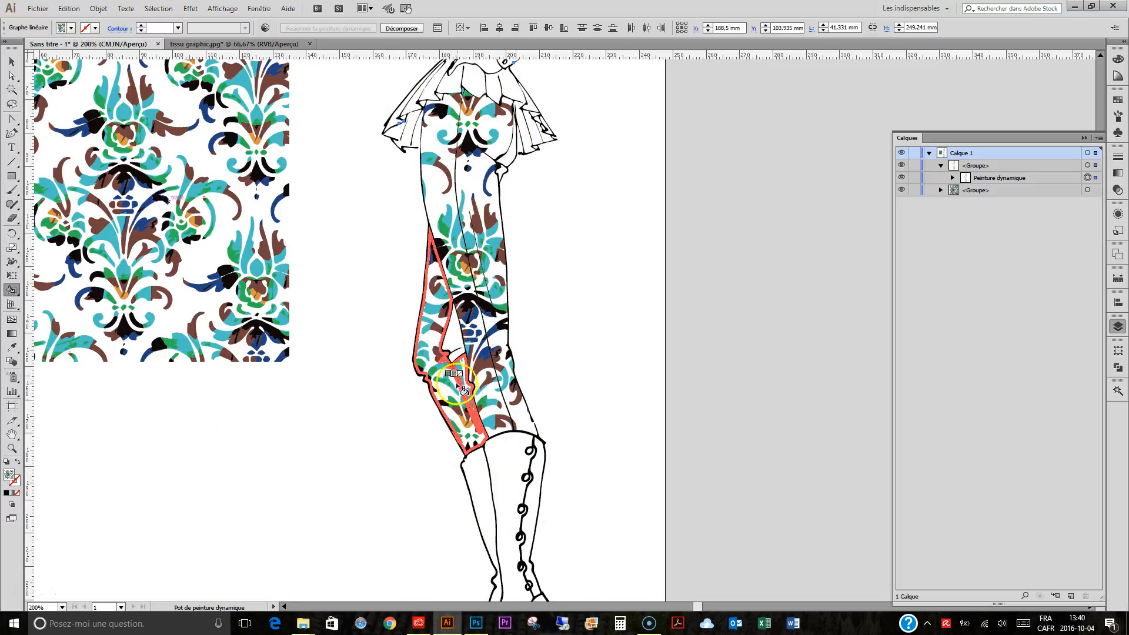
{"action": "left_click", "coordinate": [457, 351]}
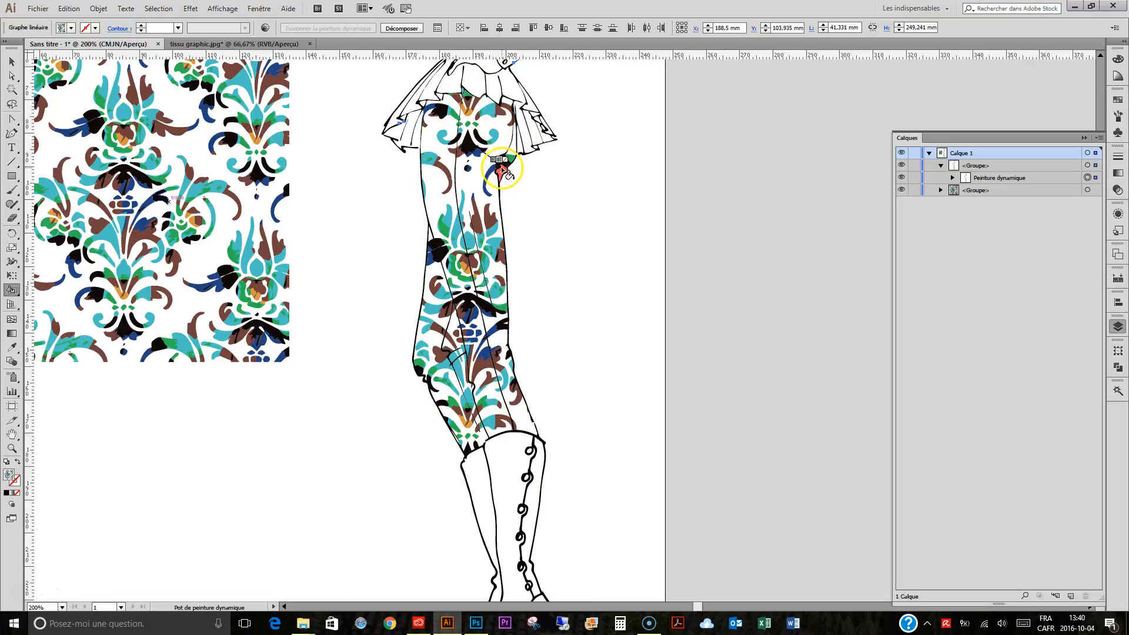
Open the colour mixer for the fill.
{"action": "scroll", "coordinate": [518, 112], "scroll_direction": "up", "scroll_amount": 1}
{"action": "key", "text": "a"}
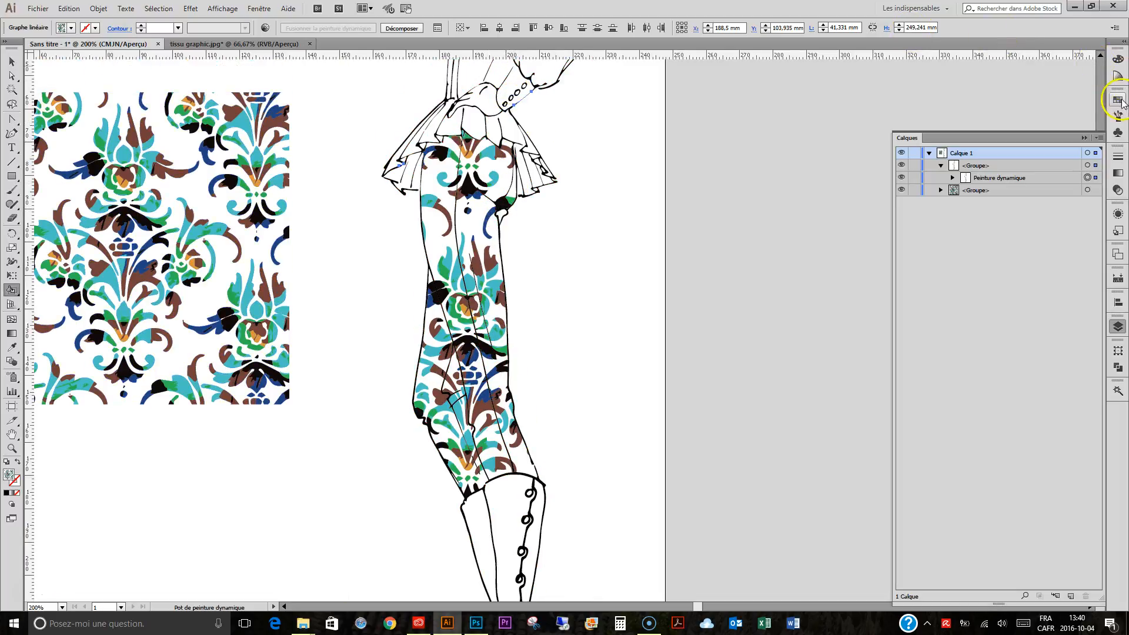
{"action": "left_click", "coordinate": [1118, 99]}
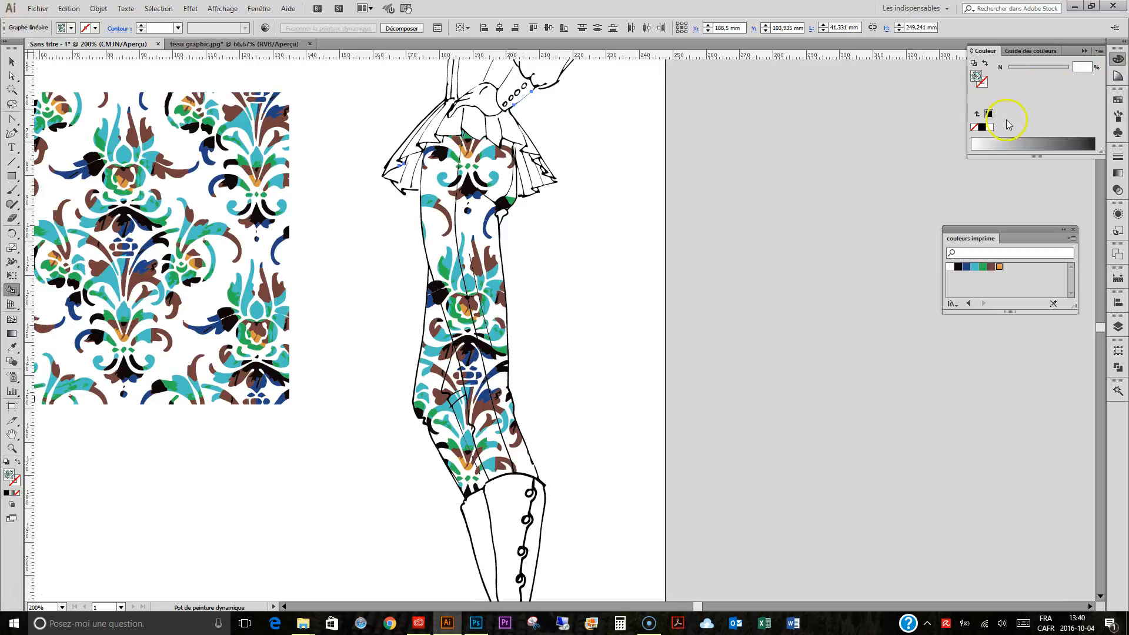
{"action": "left_click", "coordinate": [1099, 51]}
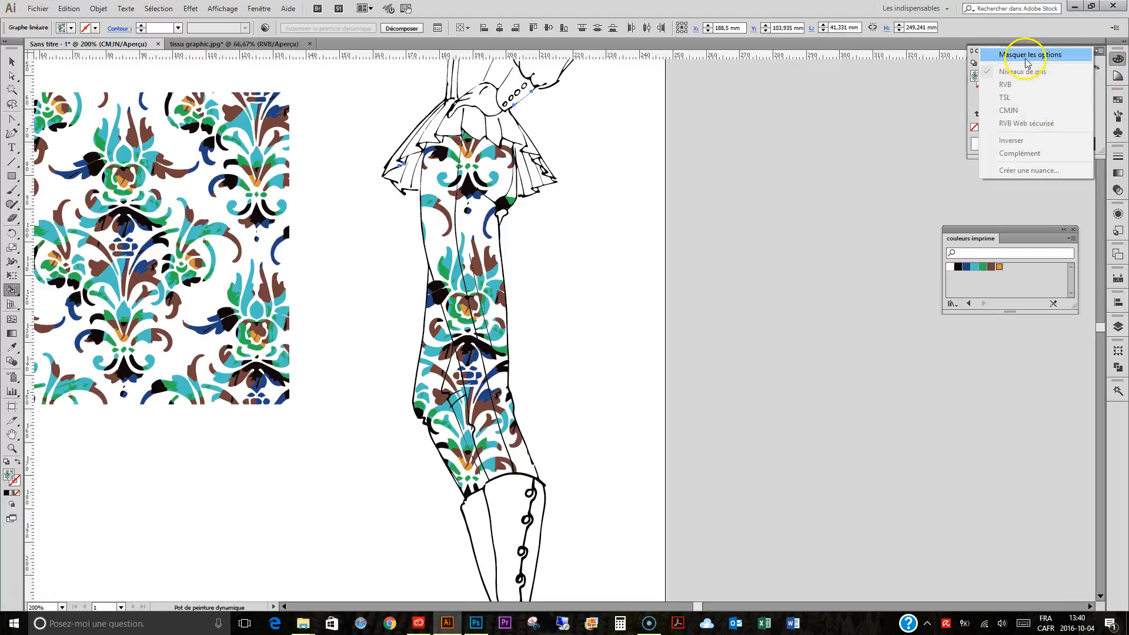
{"action": "left_click", "coordinate": [1056, 55]}
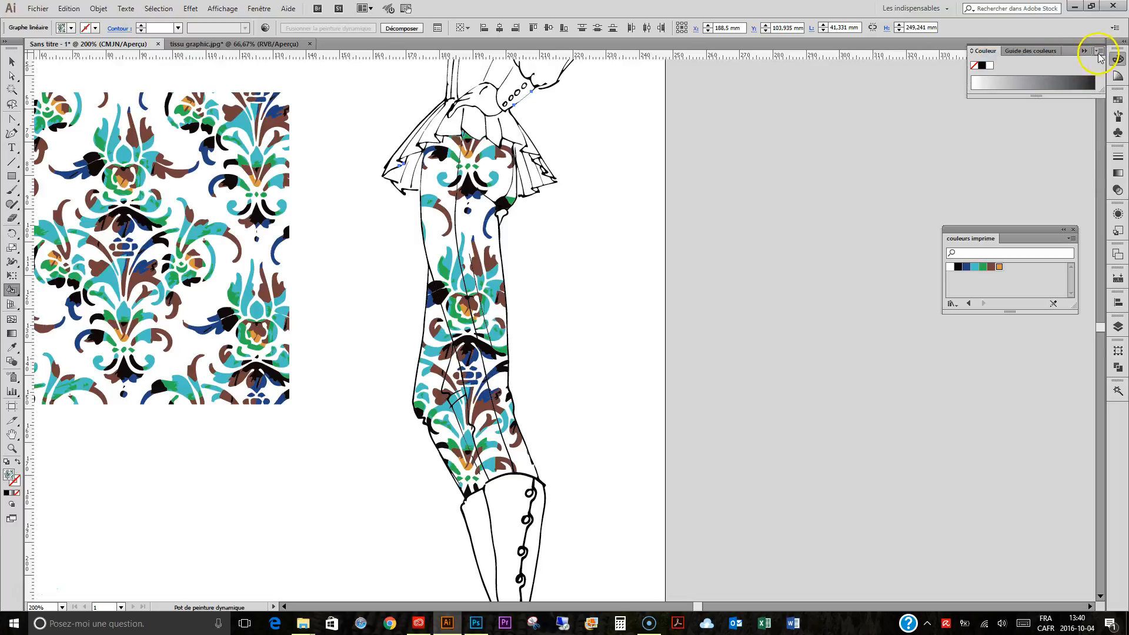
{"action": "left_click", "coordinate": [1098, 53]}
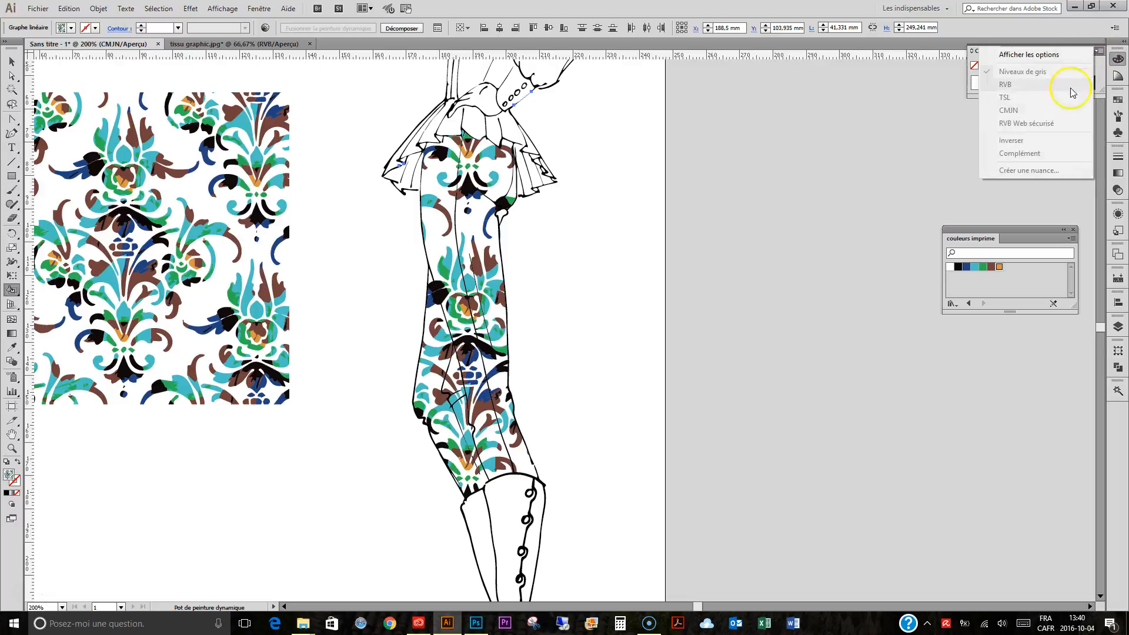
{"action": "left_click", "coordinate": [1039, 55]}
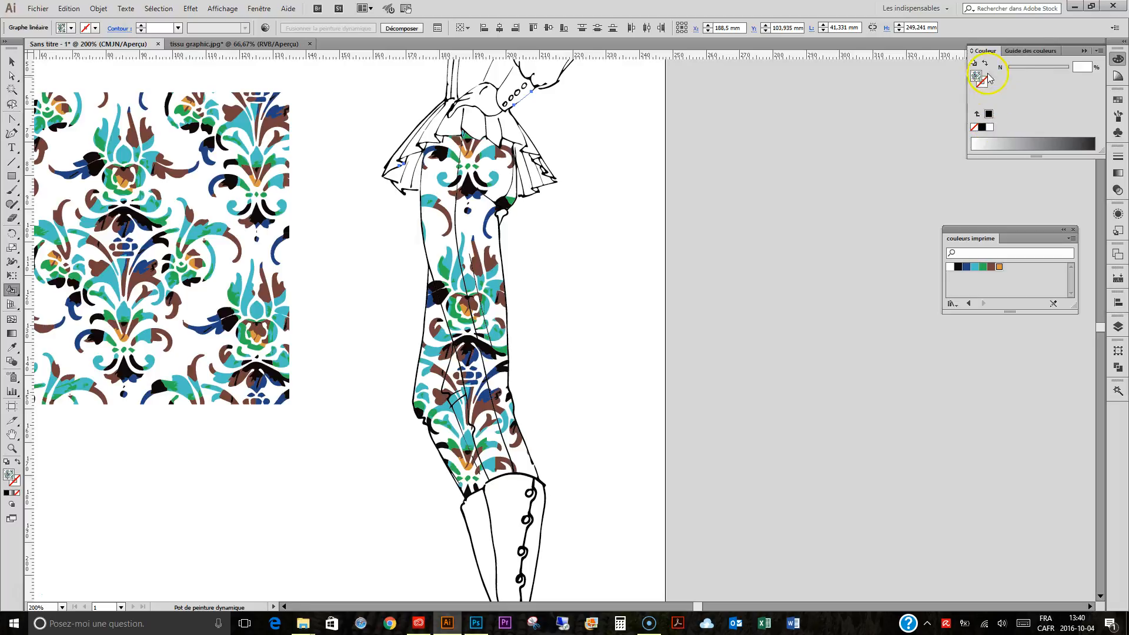
Switch the fill colour to CMYK and pick a blue with C 70.59, M 40, J 19.22 and N 0.
{"action": "left_click", "coordinate": [1097, 51]}
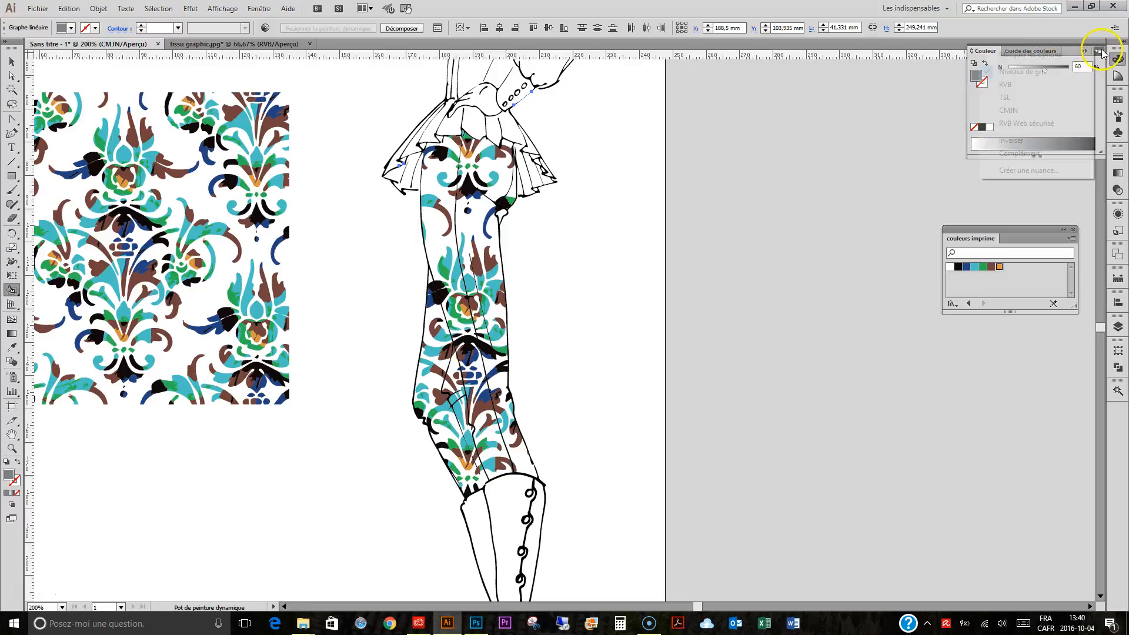
{"action": "left_click", "coordinate": [1053, 115]}
{"action": "left_click", "coordinate": [1039, 140]}
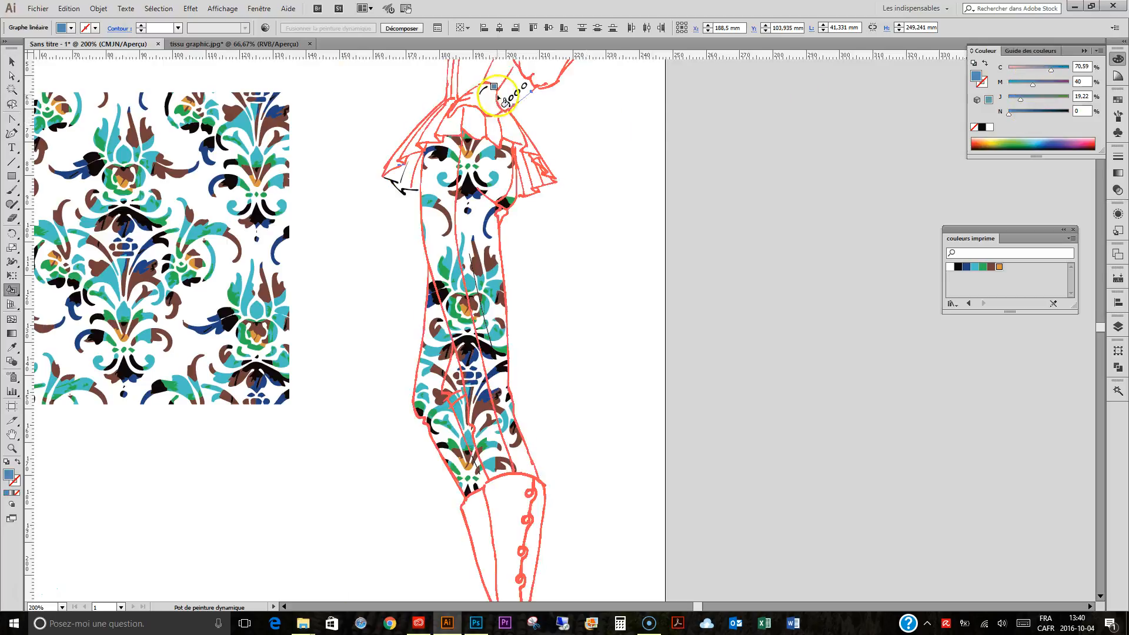
Fill the jacket's sleeve, shoulder, bodice and side panels with the blue using the Live Paint Bucket.
{"action": "scroll", "coordinate": [529, 103], "scroll_direction": "up", "scroll_amount": 3}
{"action": "left_click", "coordinate": [543, 137]}
{"action": "left_click", "coordinate": [474, 151]}
{"action": "left_click", "coordinate": [500, 188]}
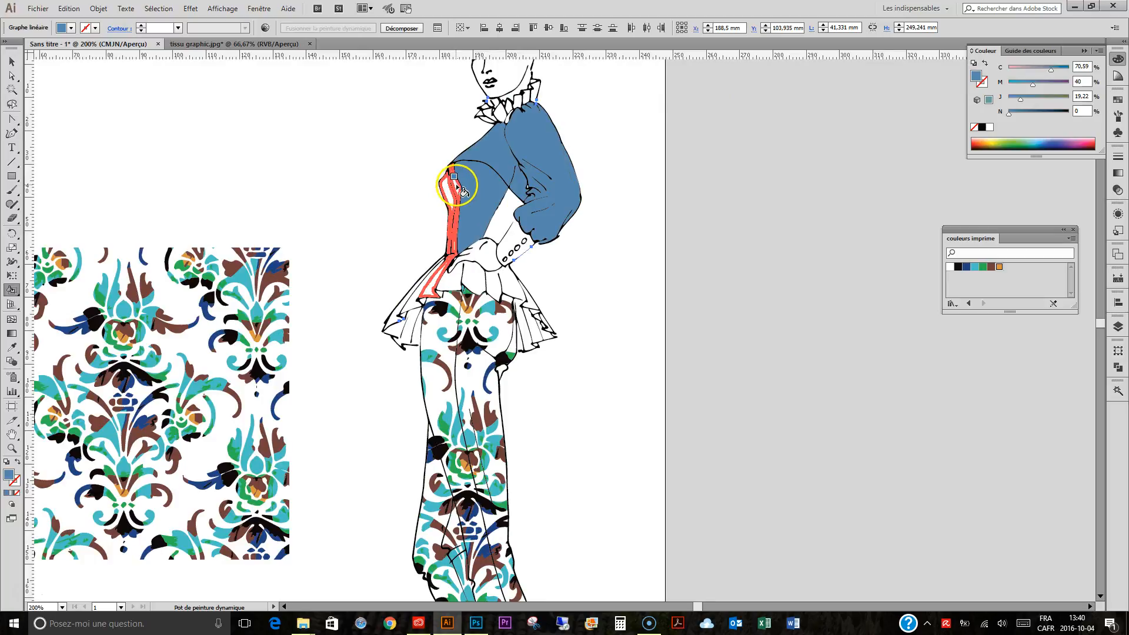
{"action": "left_click", "coordinate": [451, 250]}
Fill the peplum's front panels and the larger pleats on both sides with the blue.
{"action": "left_click", "coordinate": [471, 275]}
{"action": "left_click", "coordinate": [493, 283]}
{"action": "left_click", "coordinate": [508, 287]}
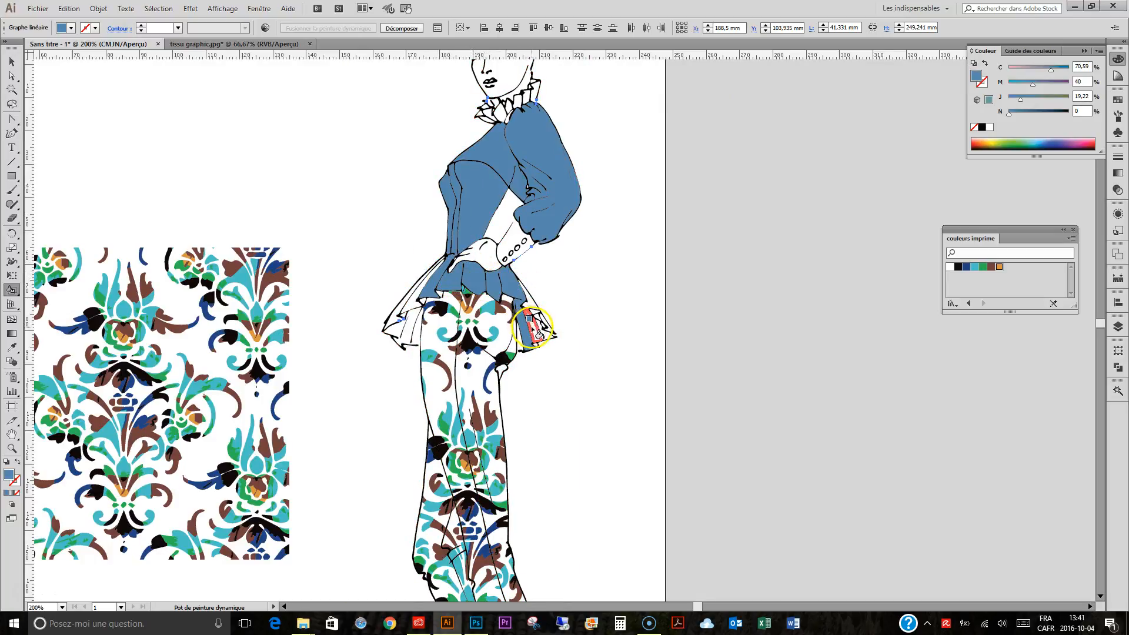
{"action": "left_click", "coordinate": [544, 332]}
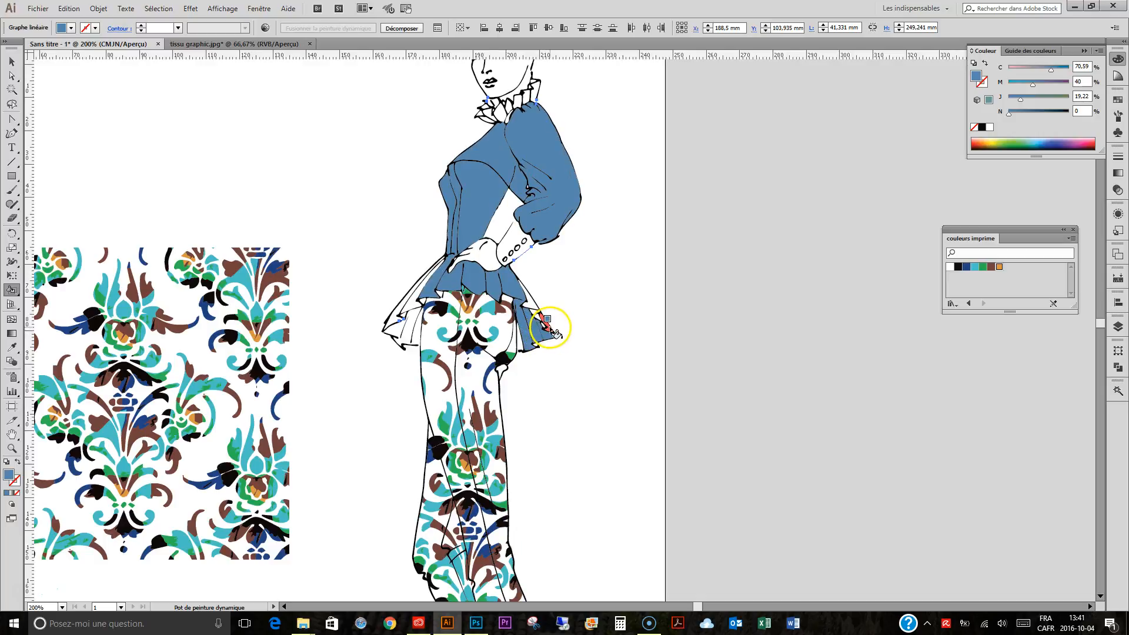
{"action": "left_click", "coordinate": [412, 333]}
{"action": "left_click", "coordinate": [398, 320]}
Restore the blue as the bucket's fill and colour the remaining small pleat folds on both sides of the peplum.
{"action": "key", "text": "z"}
{"action": "left_click_drag", "start_coordinate": [378, 241], "coordinate": [612, 446]}
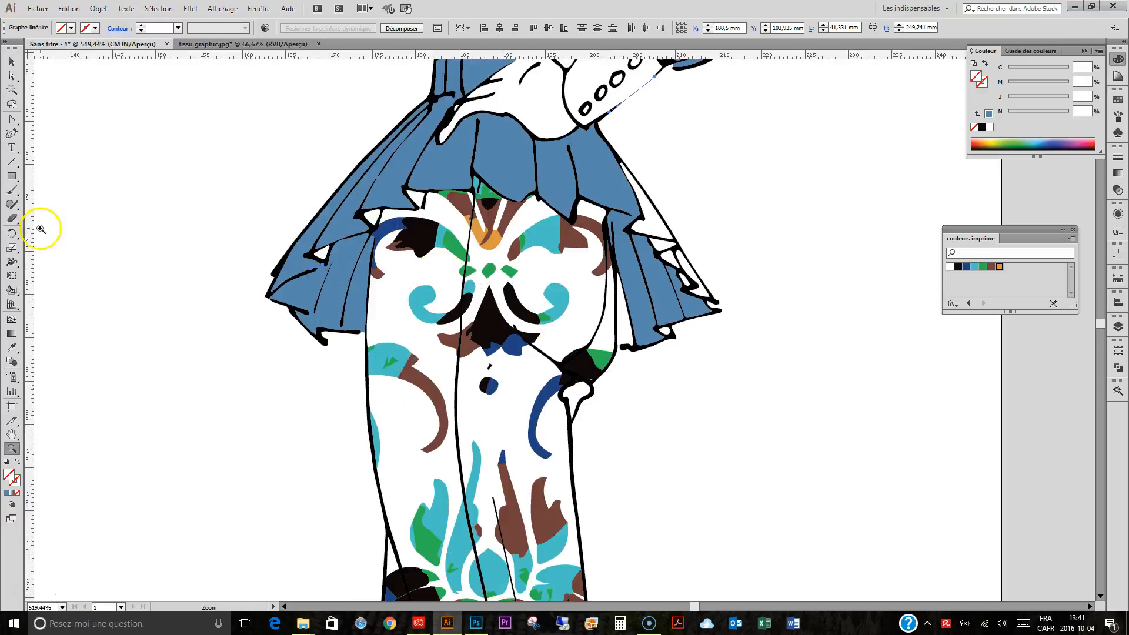
{"action": "left_click", "coordinate": [11, 291]}
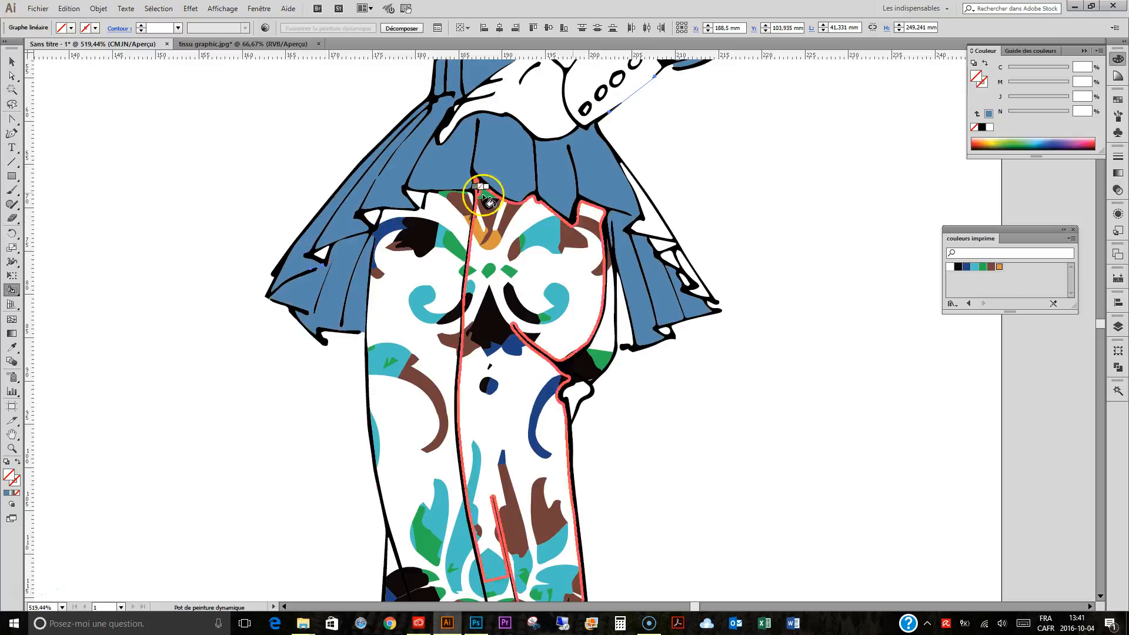
{"action": "left_click", "coordinate": [989, 114]}
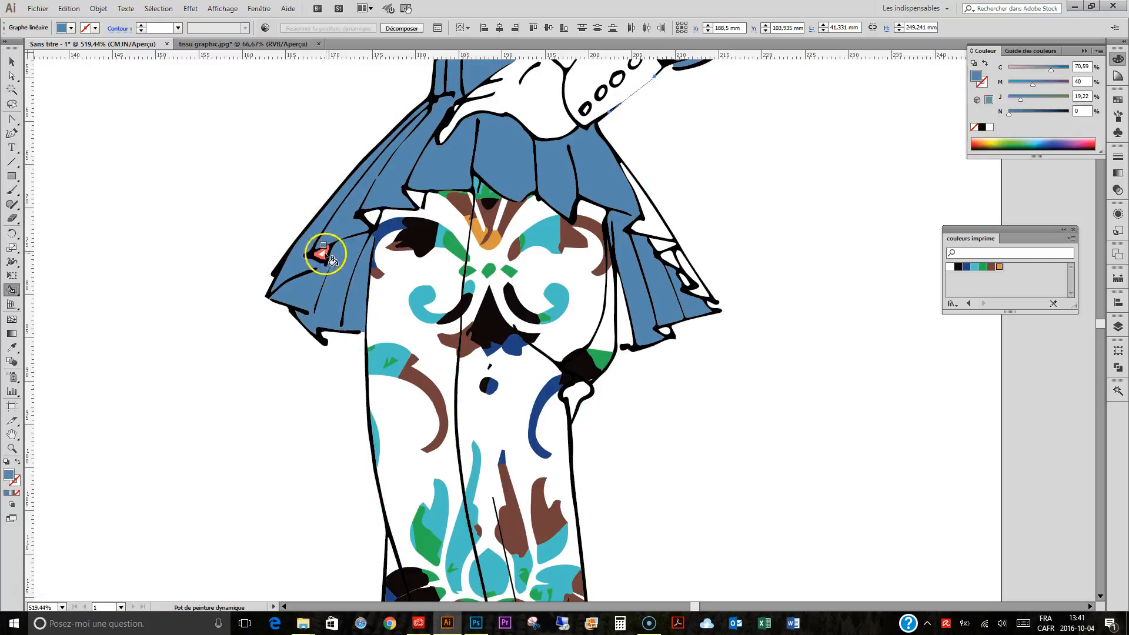
{"action": "left_click", "coordinate": [373, 217]}
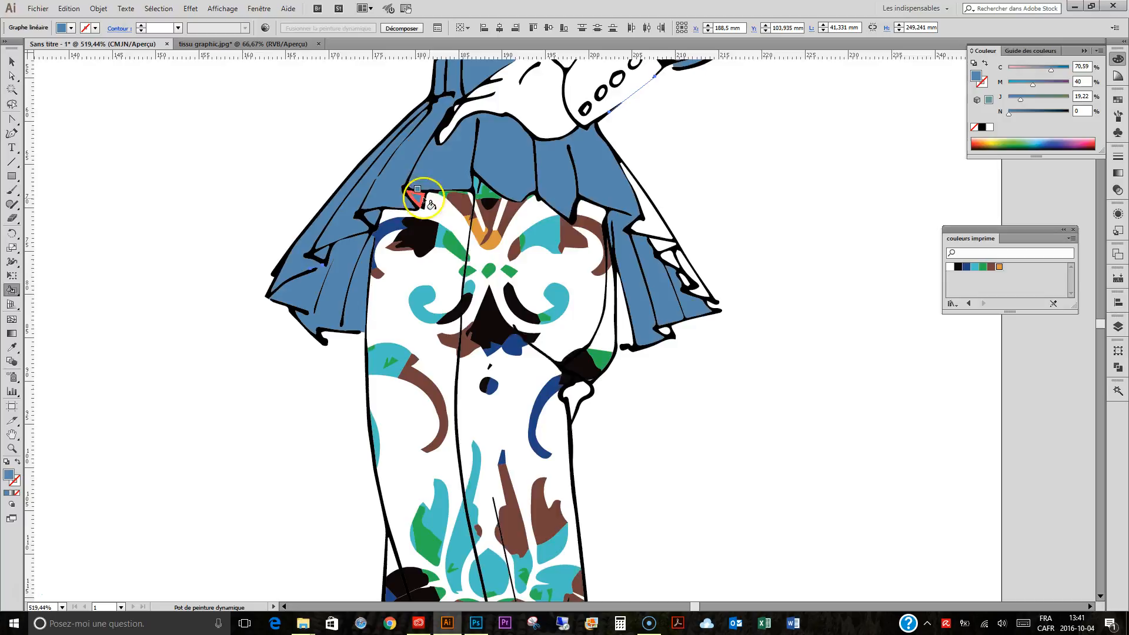
{"action": "left_click", "coordinate": [647, 207]}
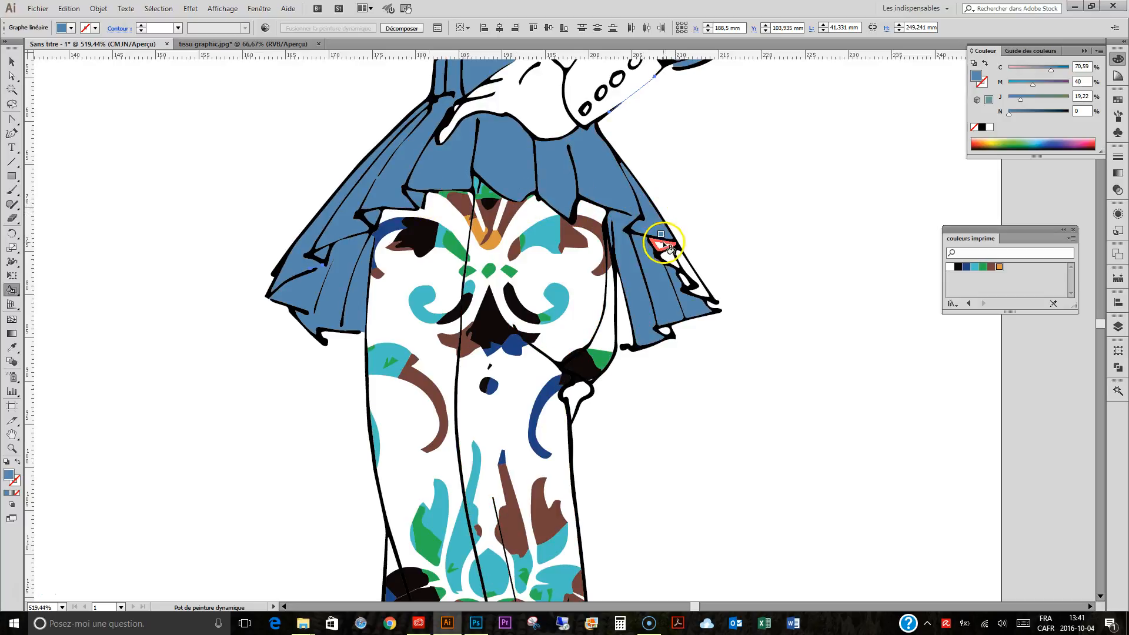
{"action": "left_click", "coordinate": [685, 272]}
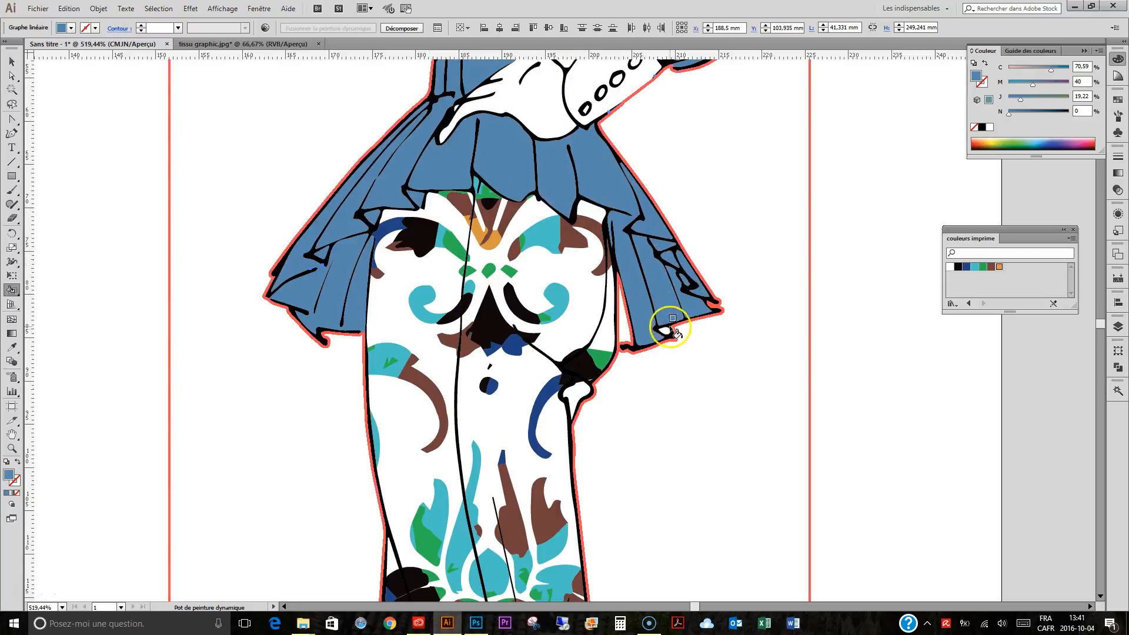
{"action": "left_click", "coordinate": [625, 341]}
Draw a line about 1.1 mm wide and 0.9 mm high joining the peplum hem to the hip, and move it into the Live Paint group.
{"action": "key", "text": "backslash"}
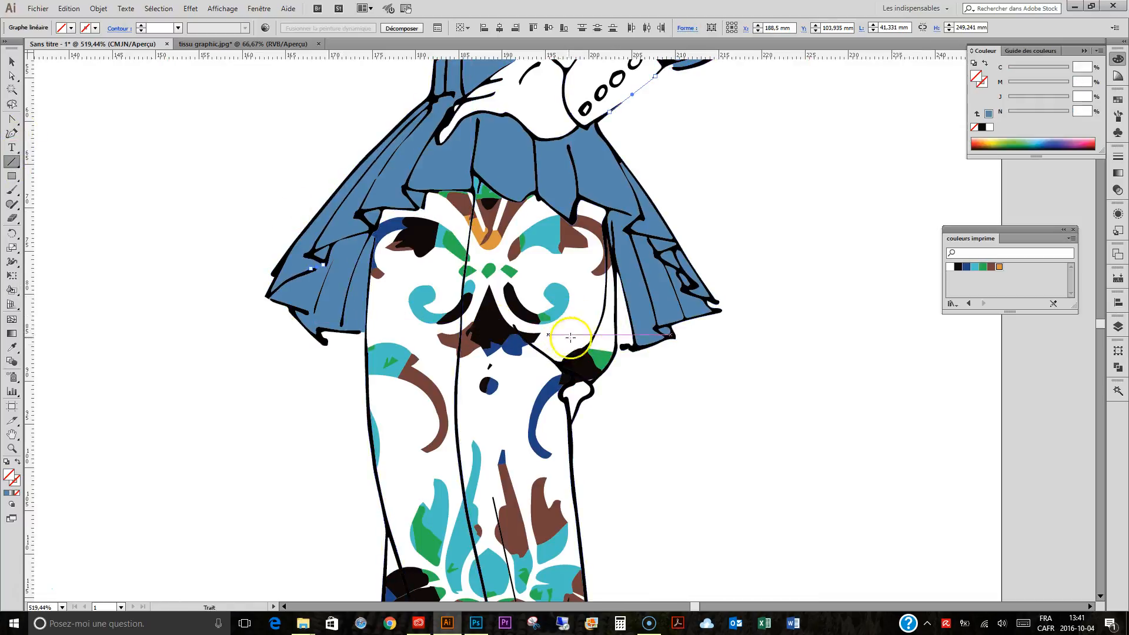
{"action": "left_click_drag", "start_coordinate": [625, 344], "coordinate": [615, 351]}
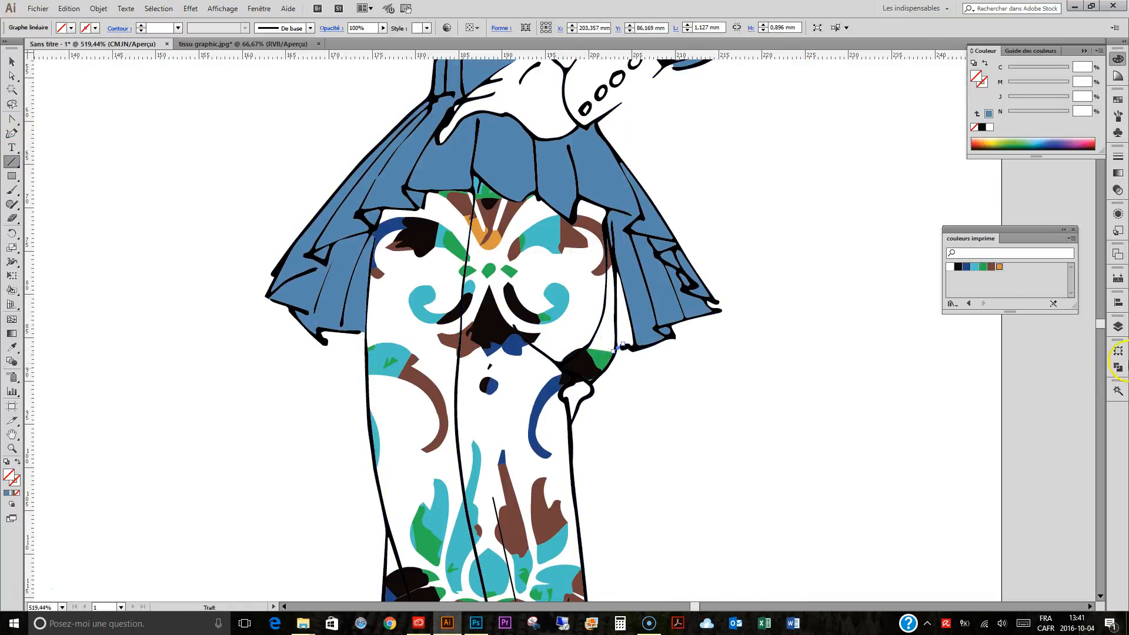
{"action": "left_click", "coordinate": [1119, 329]}
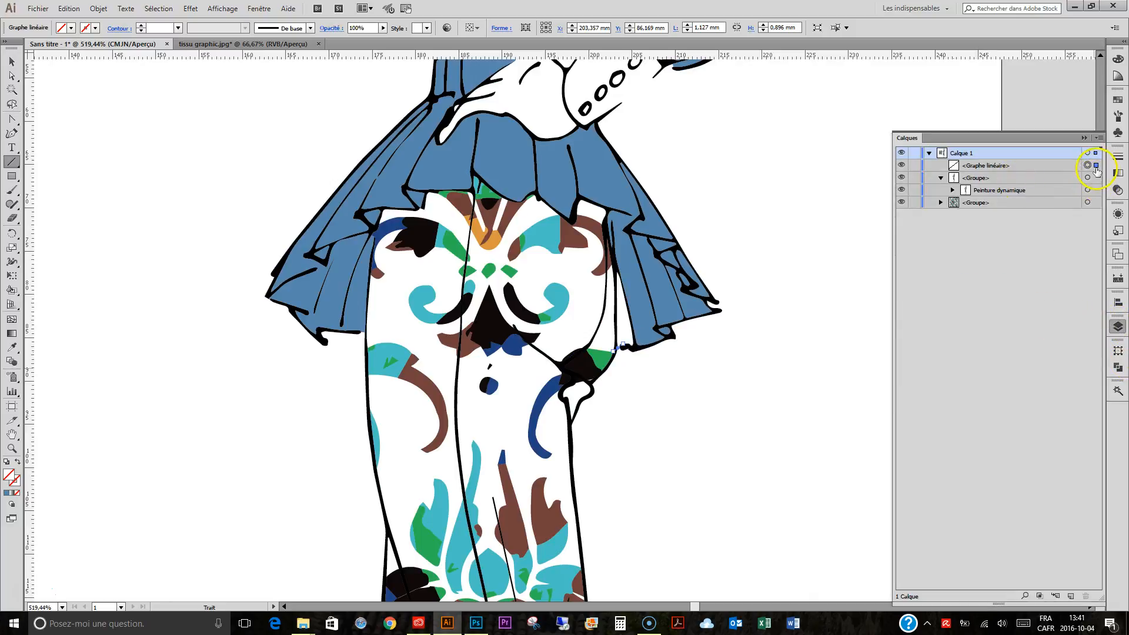
{"action": "left_click_drag", "start_coordinate": [1097, 192], "coordinate": [1096, 191]}
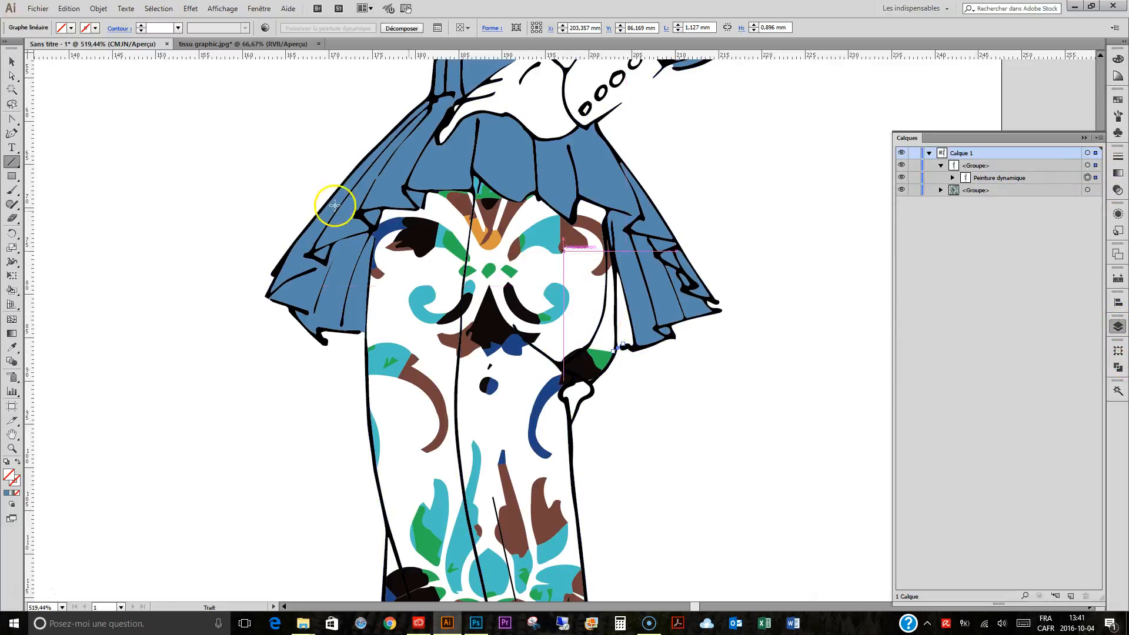
Select the dark blue swatch for the Live Paint Bucket and fill the hip gap, side pleats and adjoining front panels of the peplum's right half.
{"action": "left_click", "coordinate": [11, 290]}
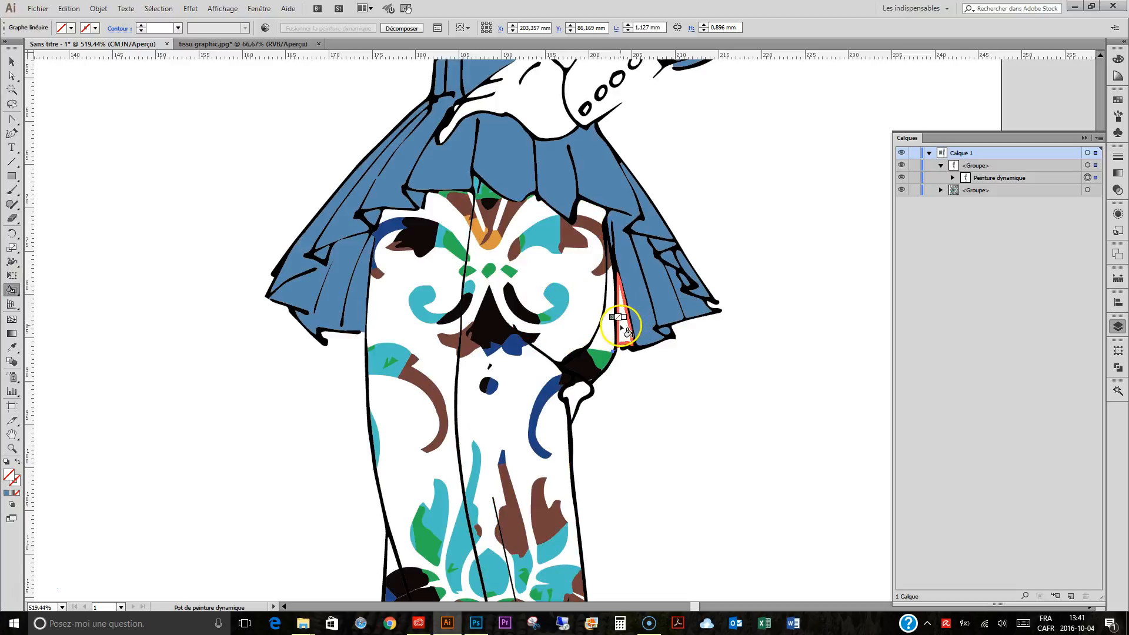
{"action": "left_click", "coordinate": [1119, 102]}
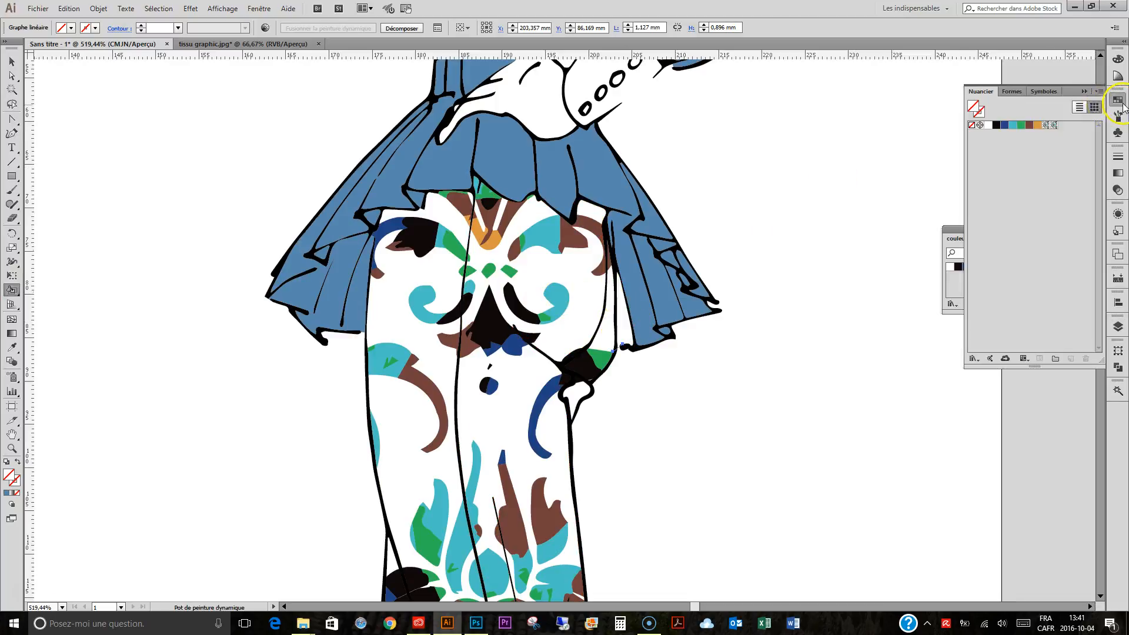
{"action": "left_click", "coordinate": [1005, 127]}
{"action": "left_click", "coordinate": [624, 317]}
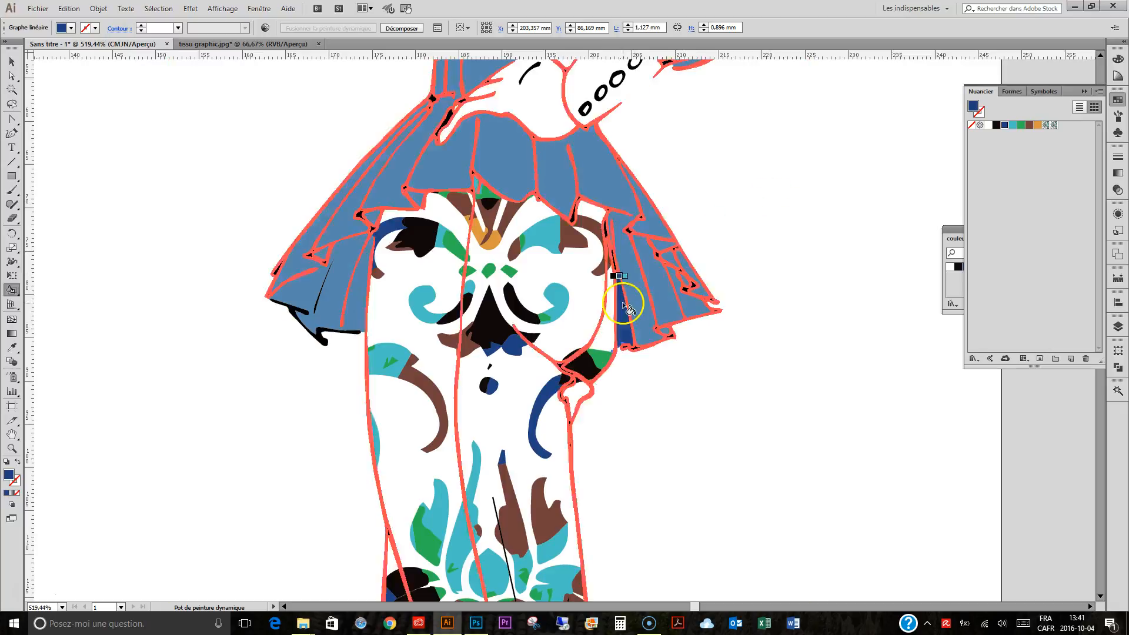
{"action": "left_click", "coordinate": [642, 305]}
{"action": "left_click", "coordinate": [668, 301]}
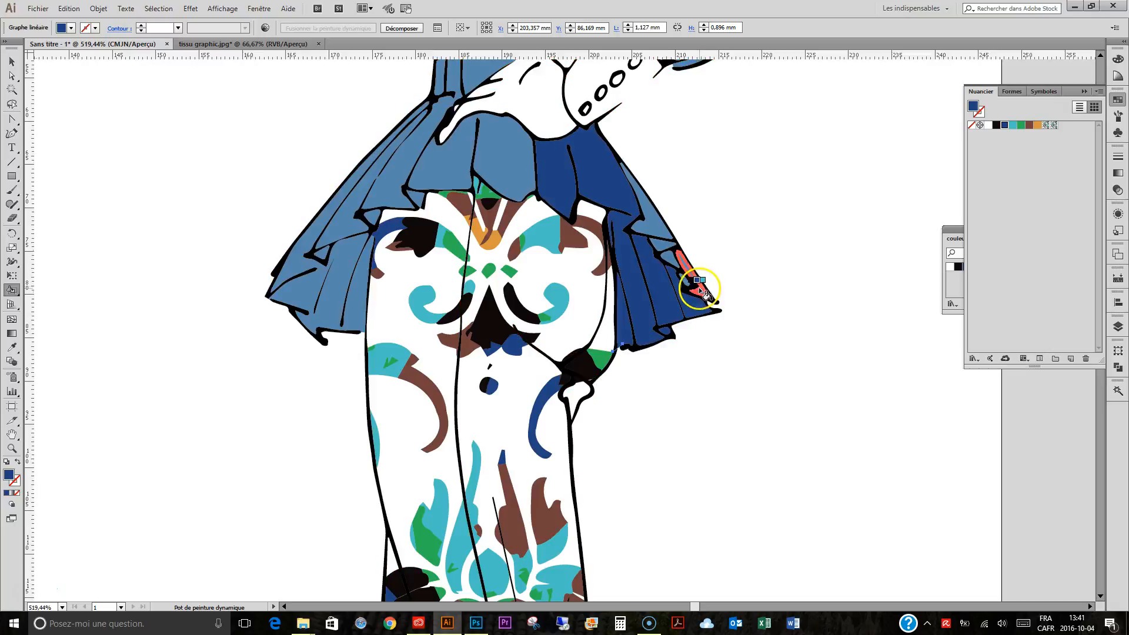
{"action": "left_click", "coordinate": [669, 258]}
{"action": "left_click", "coordinate": [655, 243]}
{"action": "left_click", "coordinate": [648, 226]}
Recolour the peplum's remaining front panels and all its left-side pleats with the dark blue.
{"action": "left_click", "coordinate": [510, 173]}
{"action": "left_click", "coordinate": [446, 175]}
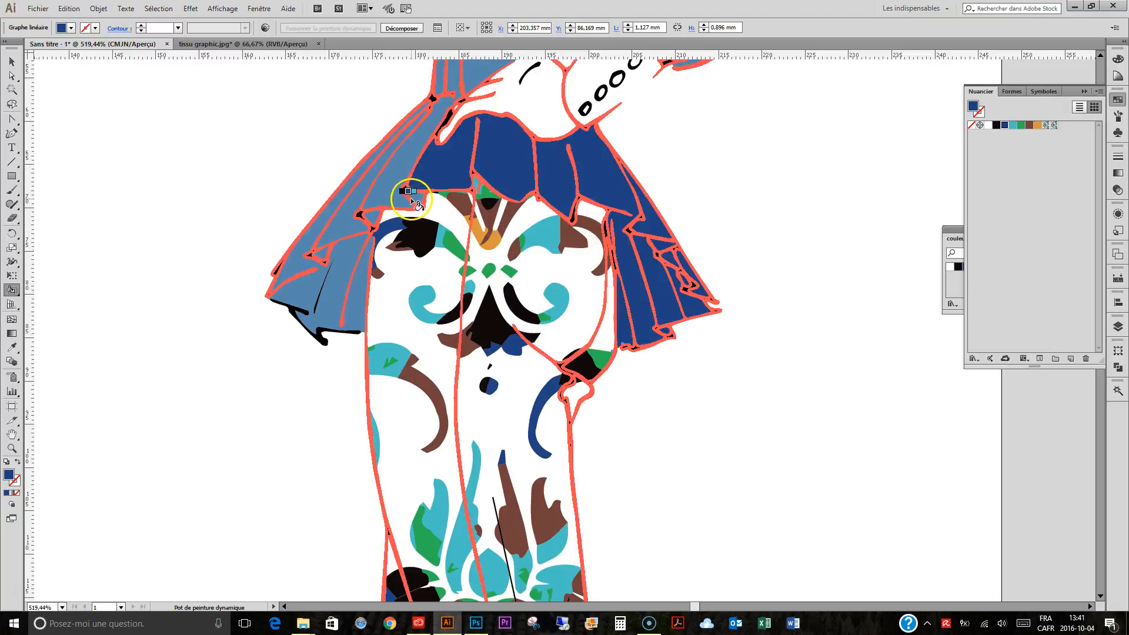
{"action": "left_click", "coordinate": [374, 214]}
{"action": "left_click", "coordinate": [341, 231]}
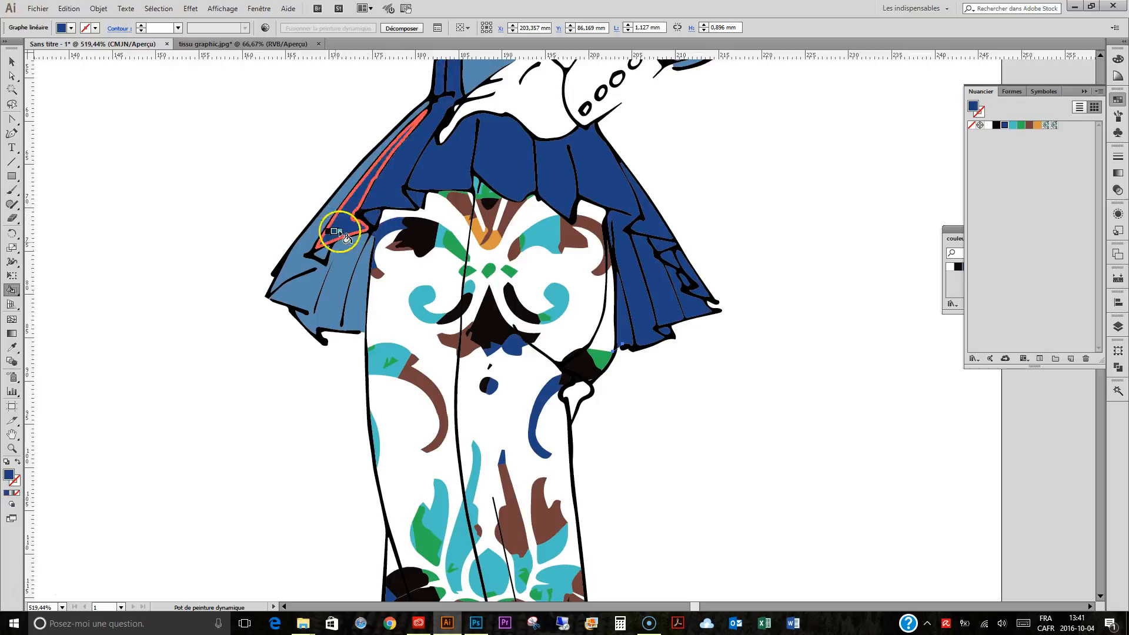
{"action": "left_click", "coordinate": [326, 287]}
{"action": "left_click", "coordinate": [299, 265]}
{"action": "left_click", "coordinate": [355, 285]}
Fill the jacket's bodice, shoulder, sleeve, the area between arm and waist, and the buttoned cuff with the dark blue.
{"action": "scroll", "coordinate": [506, 177], "scroll_direction": "up", "scroll_amount": 5}
{"action": "left_click", "coordinate": [517, 189]}
{"action": "left_click", "coordinate": [573, 129]}
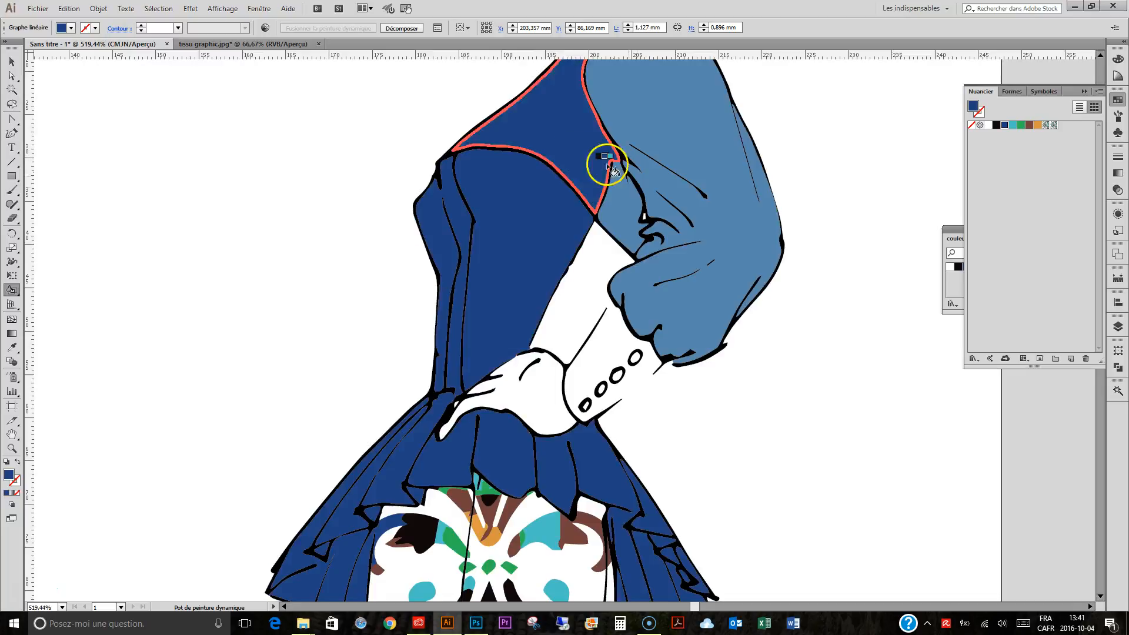
{"action": "left_click", "coordinate": [612, 177]}
{"action": "left_click", "coordinate": [696, 140]}
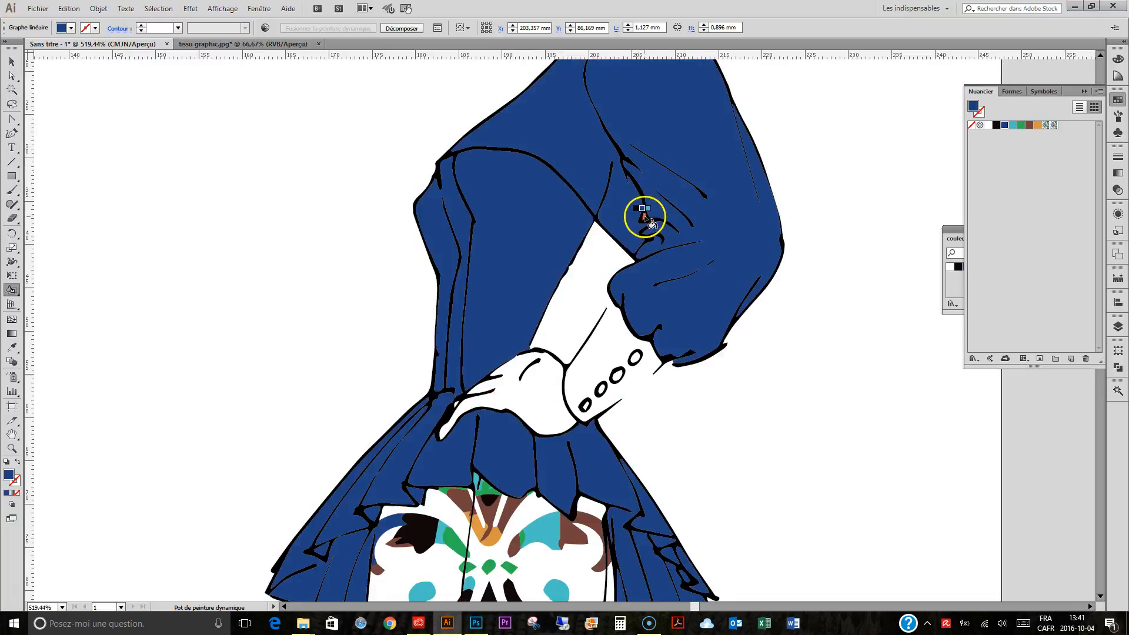
{"action": "left_click", "coordinate": [604, 275]}
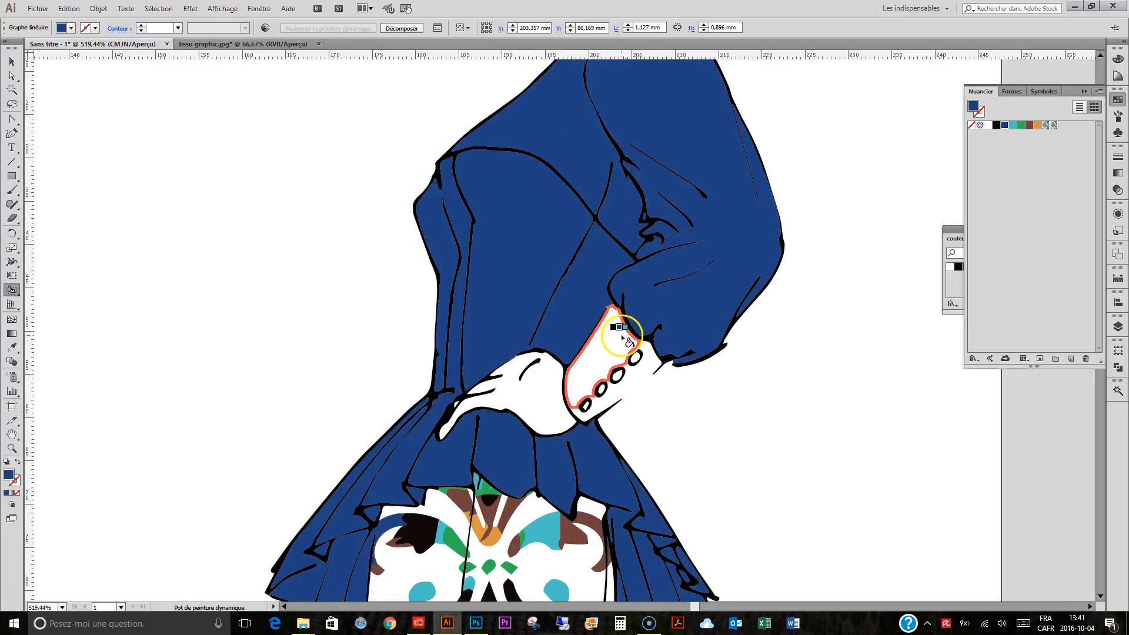
{"action": "left_click", "coordinate": [638, 350]}
Fill all the folds of the ruffled collar with the dark blue.
{"action": "scroll", "coordinate": [676, 182], "scroll_direction": "up", "scroll_amount": 5}
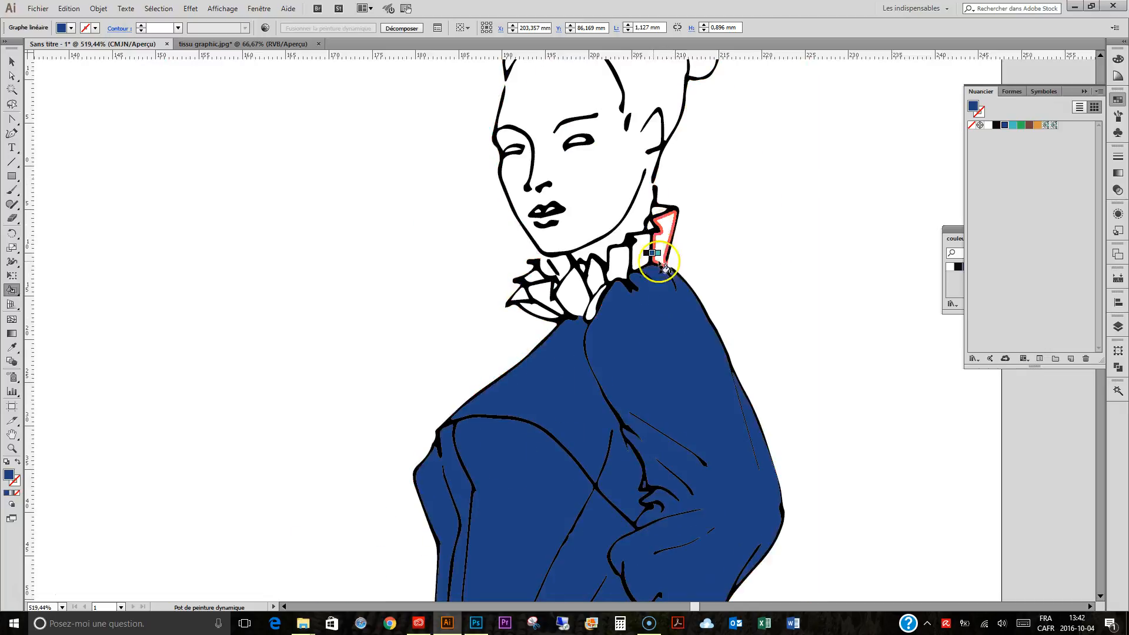
{"action": "left_click", "coordinate": [649, 251]}
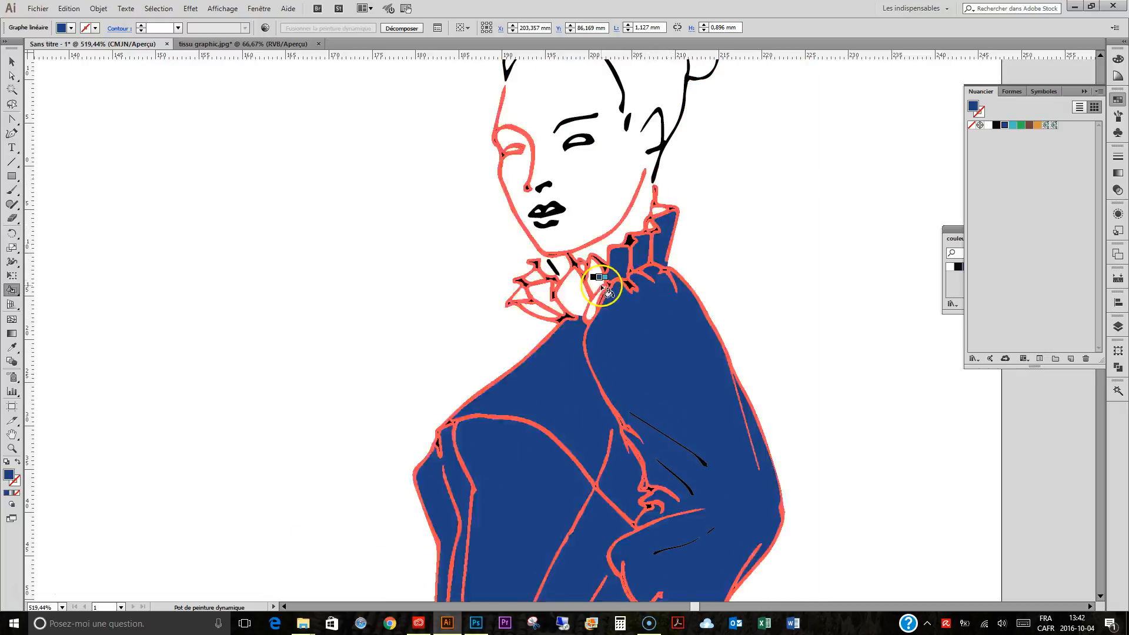
{"action": "left_click", "coordinate": [595, 277]}
{"action": "left_click", "coordinate": [543, 301]}
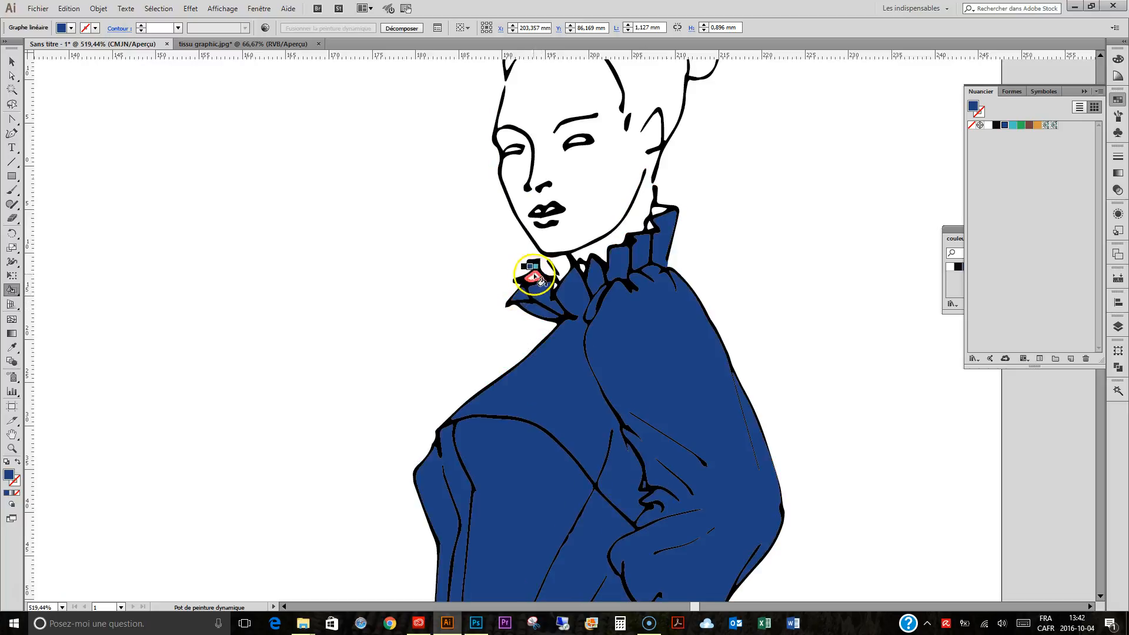
{"action": "left_click", "coordinate": [555, 270]}
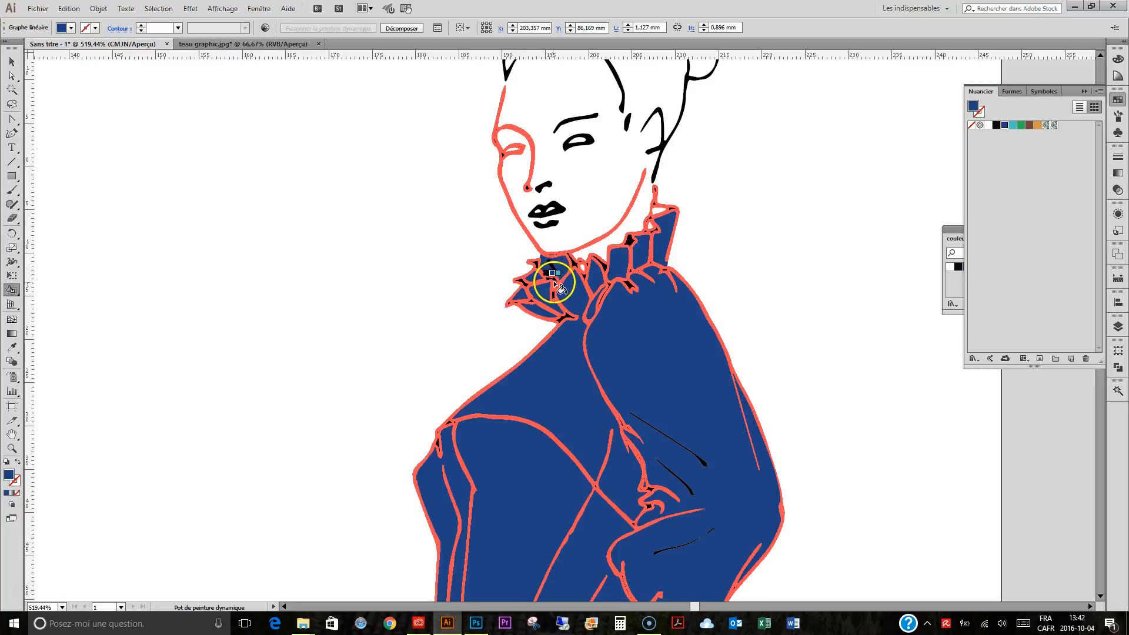
{"action": "left_click", "coordinate": [583, 267]}
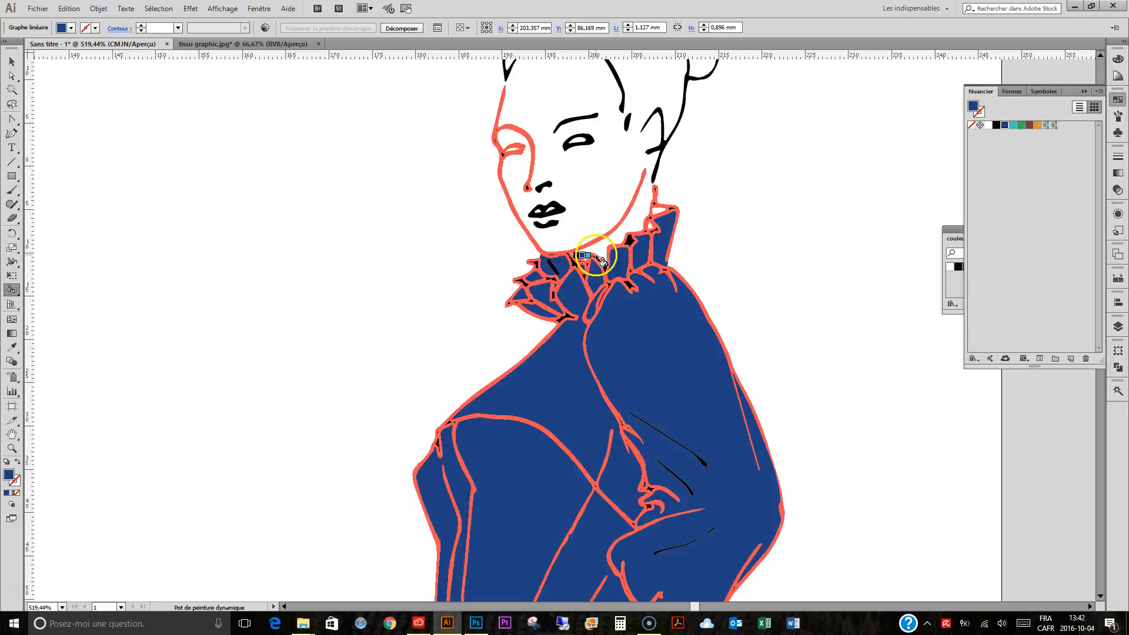
{"action": "left_click", "coordinate": [651, 224]}
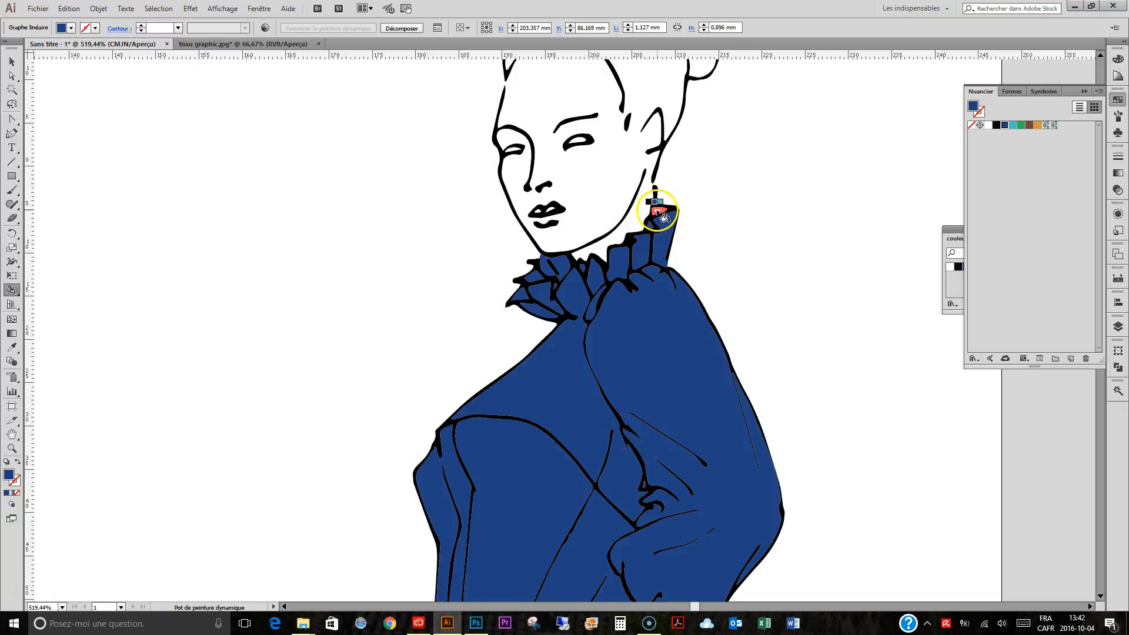
Review the colouring of the whole figure, from the peplum and patterned trousers down to the boots and back to the head.
{"action": "scroll", "coordinate": [671, 215], "scroll_direction": "down", "scroll_amount": 4}
{"action": "scroll", "coordinate": [706, 203], "scroll_direction": "down", "scroll_amount": 12}
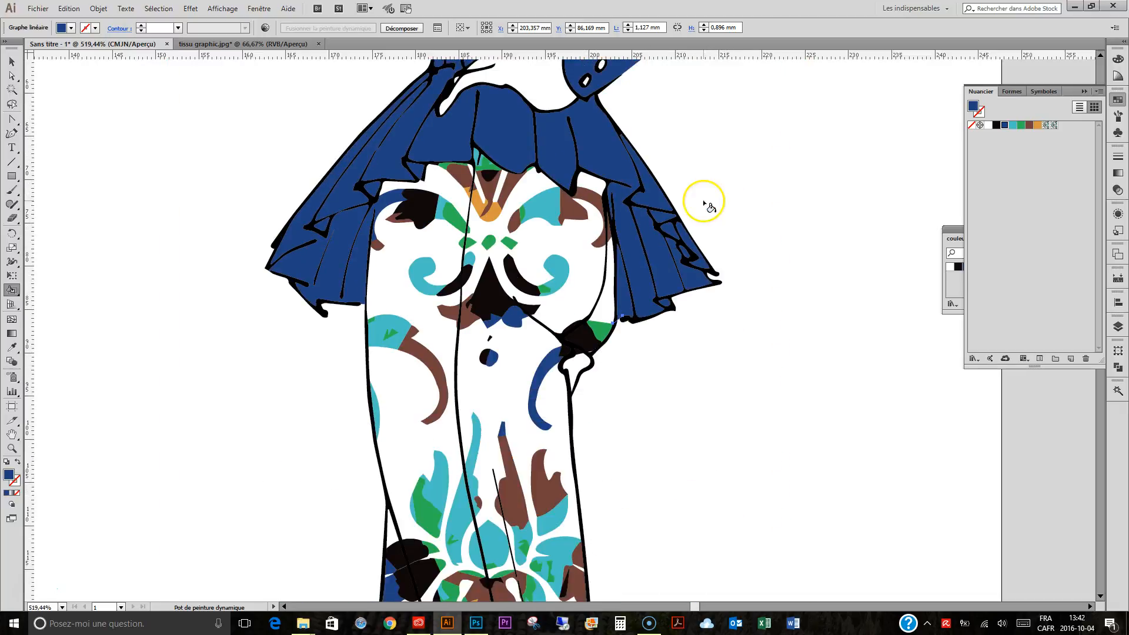
{"action": "scroll", "coordinate": [701, 202], "scroll_direction": "down", "scroll_amount": 5}
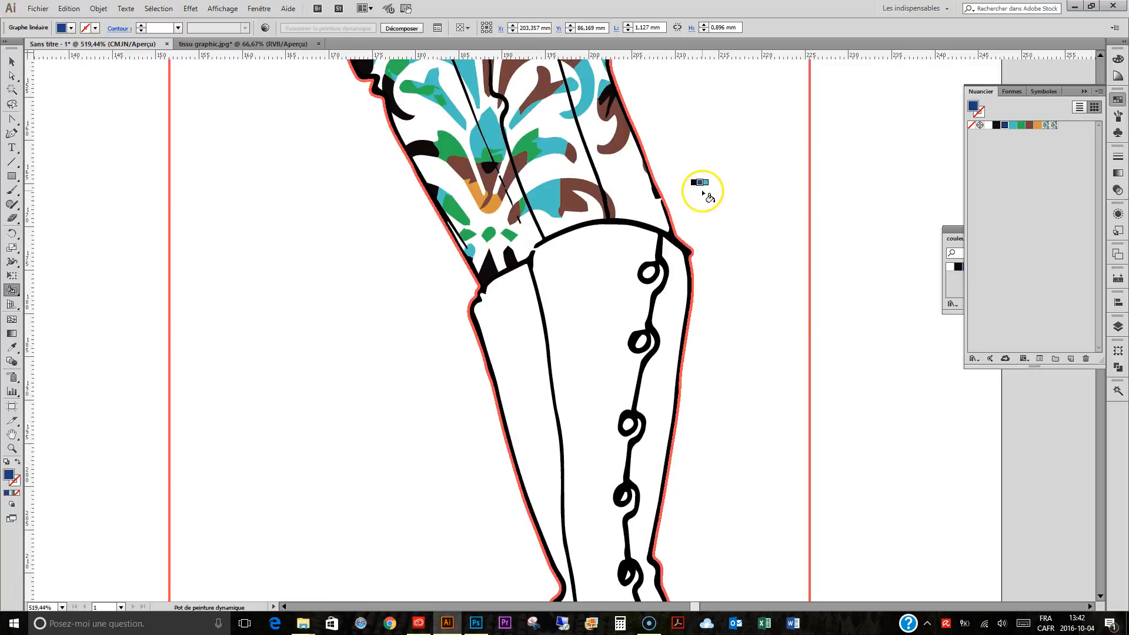
{"action": "key", "text": "ctrl+minus"}
{"action": "key", "text": "ctrl+minus"}
{"action": "key", "text": "ctrl+minus"}
{"action": "key", "text": "ctrl+minus"}
{"action": "key", "text": "ctrl+minus"}
{"action": "scroll", "coordinate": [694, 189], "scroll_direction": "up", "scroll_amount": 4}
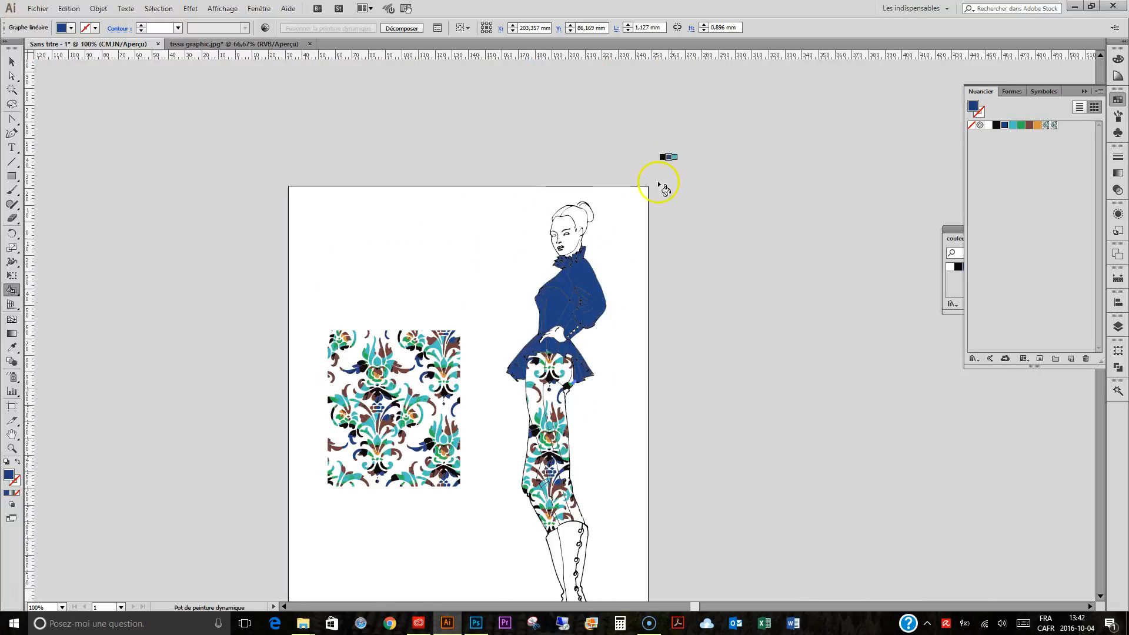
{"action": "scroll", "coordinate": [664, 189], "scroll_direction": "up", "scroll_amount": 1}
Mix a skin-tone fill colour of C 0, M 26, J 45, N 7 for the figure's face.
{"action": "key", "text": "z"}
{"action": "left_click_drag", "start_coordinate": [527, 206], "coordinate": [628, 287]}
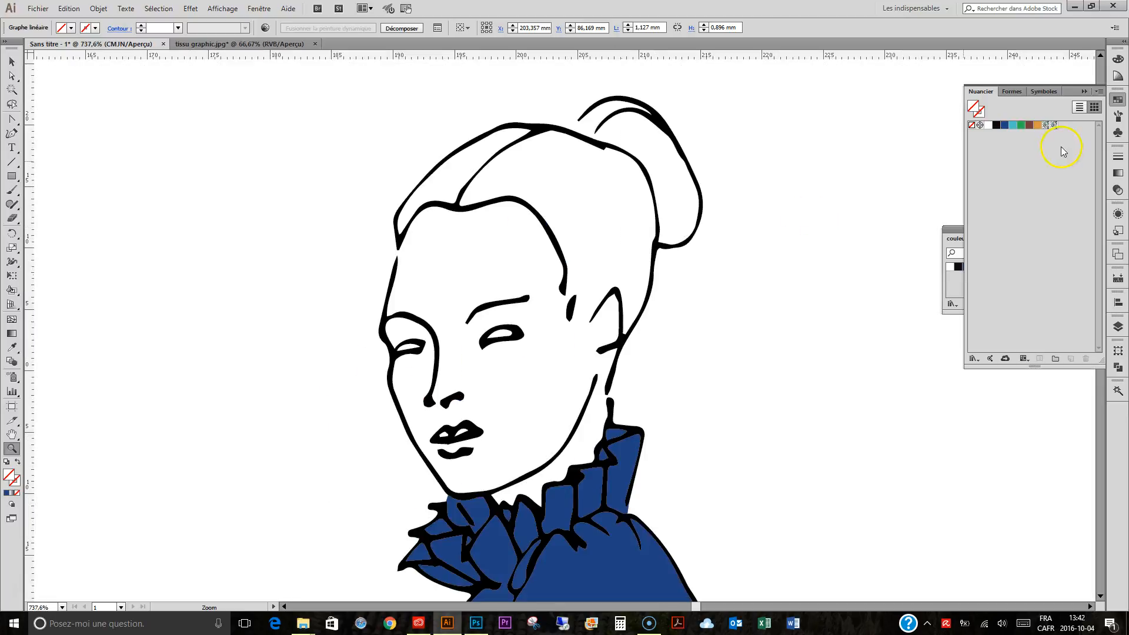
{"action": "left_click", "coordinate": [1118, 62]}
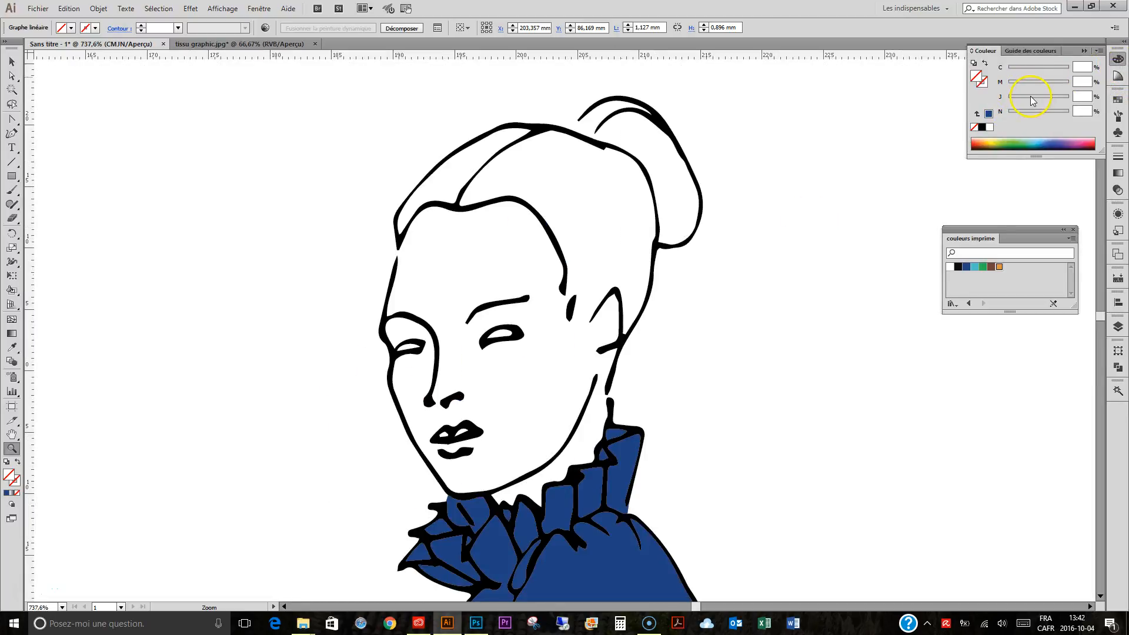
{"action": "left_click", "coordinate": [1030, 100]}
{"action": "left_click", "coordinate": [1015, 70]}
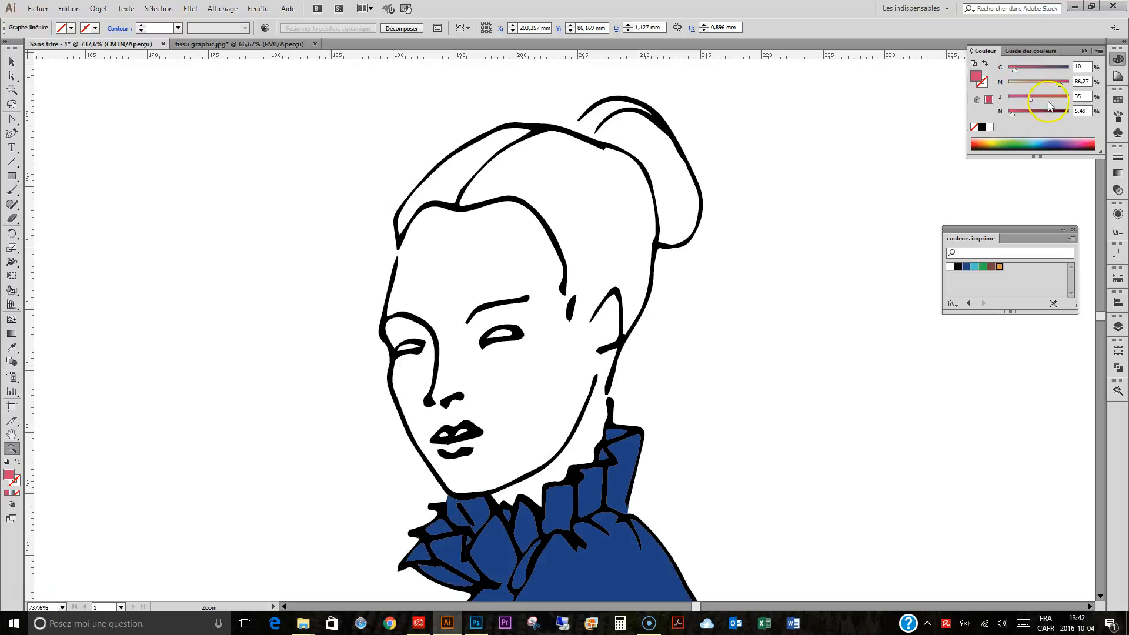
{"action": "left_click", "coordinate": [1031, 84]}
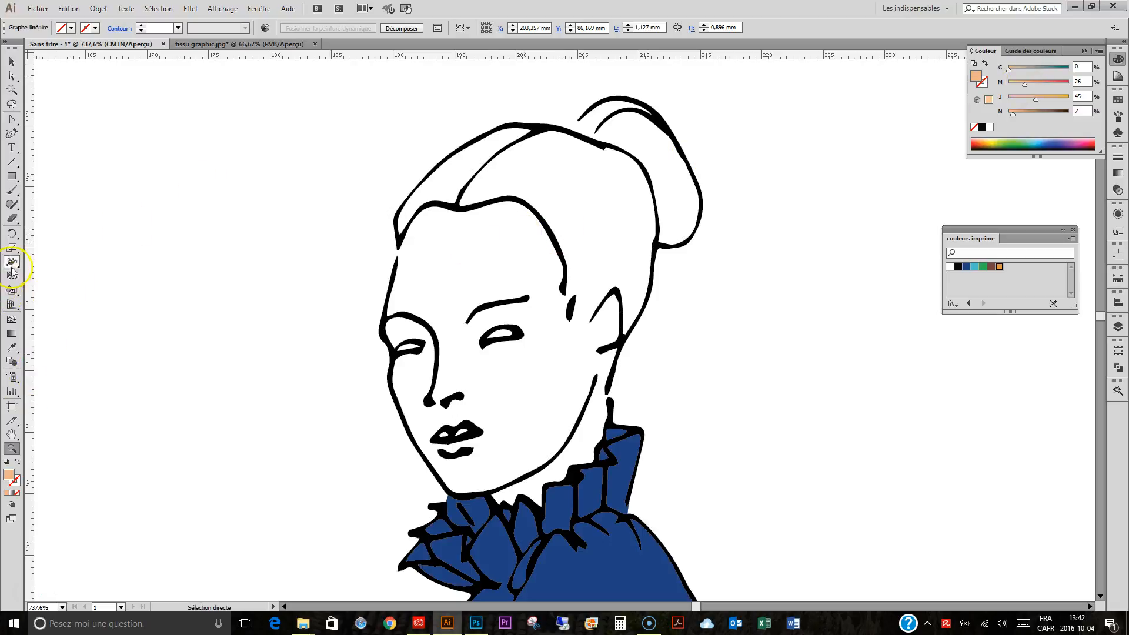
Restore the skin tone as the Live Paint Bucket's fill and add it to the document's swatches.
{"action": "left_click", "coordinate": [12, 290]}
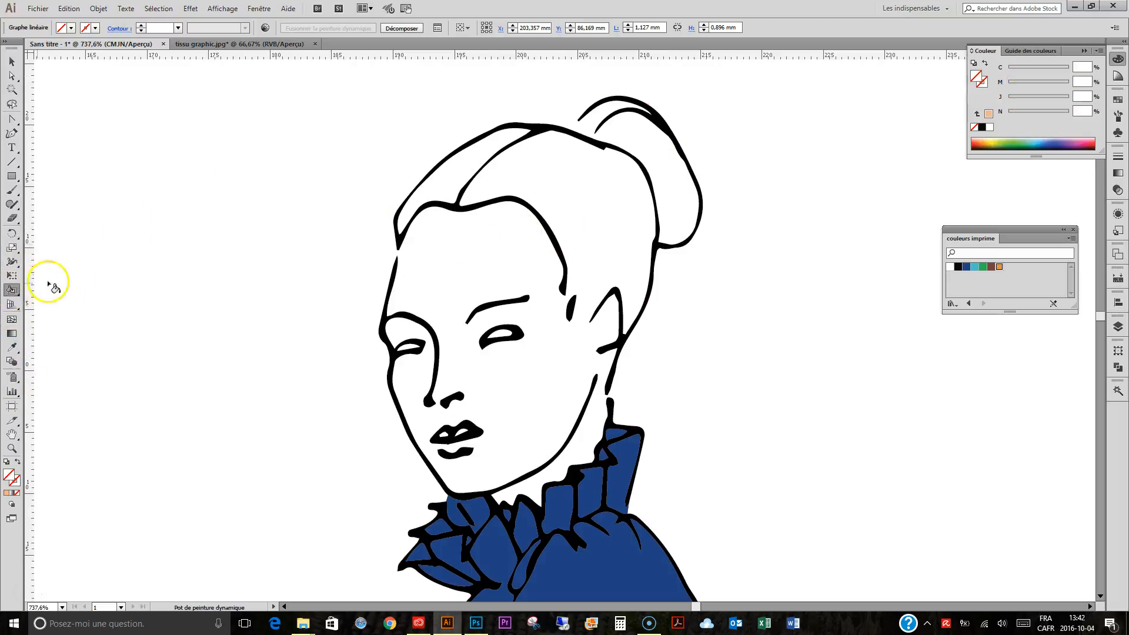
{"action": "left_click", "coordinate": [1117, 97]}
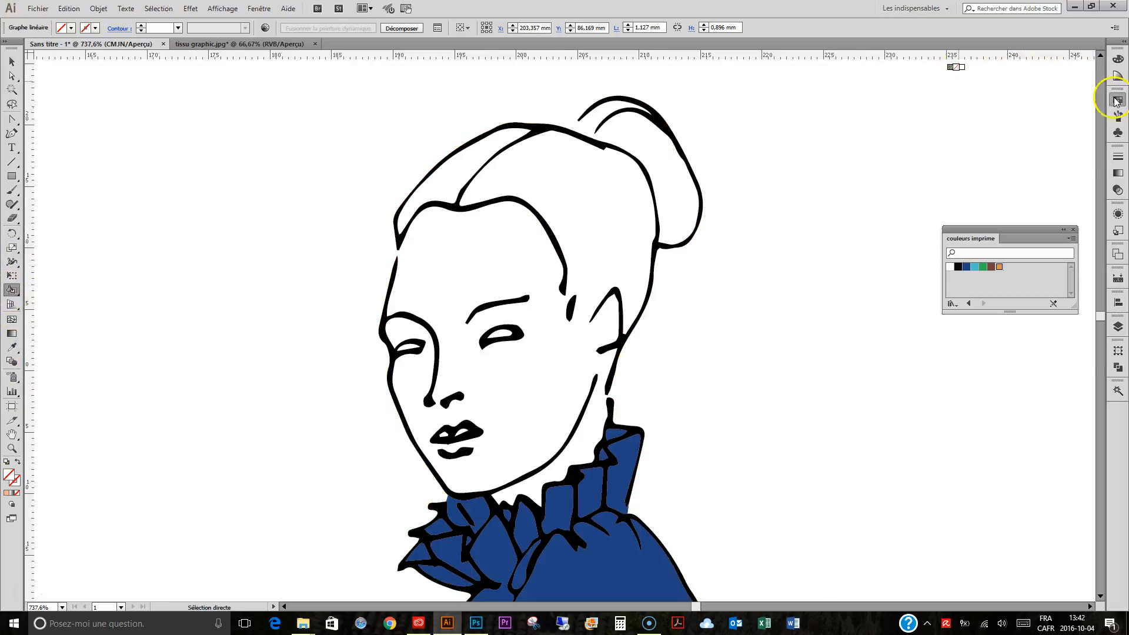
{"action": "left_click", "coordinate": [1116, 60]}
{"action": "left_click", "coordinate": [988, 114]}
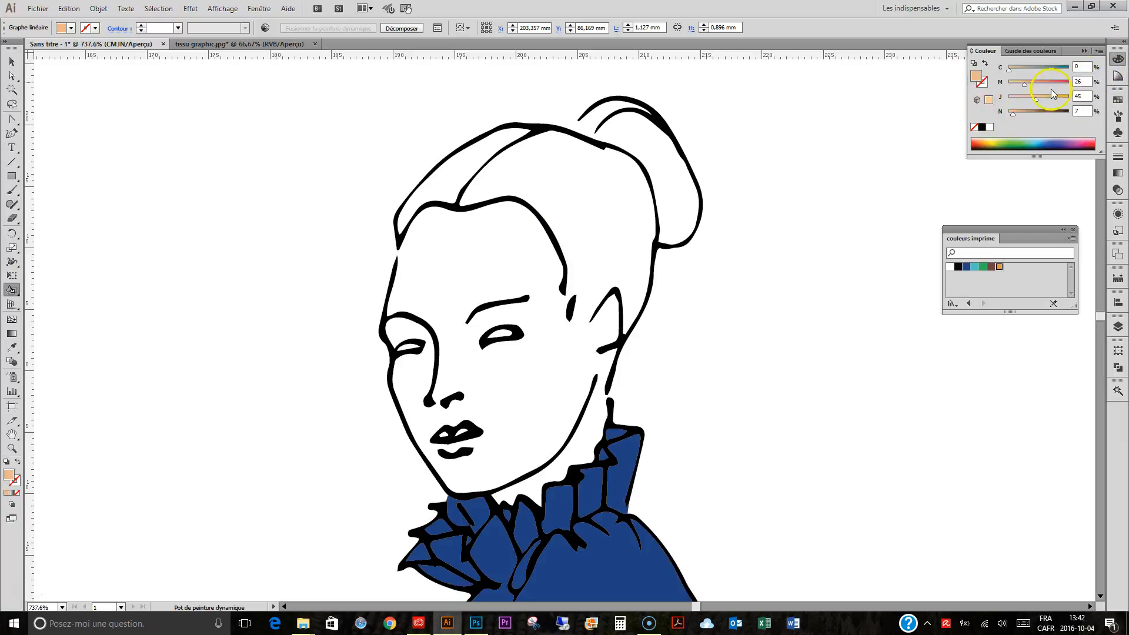
{"action": "left_click", "coordinate": [1119, 101]}
{"action": "left_click_drag", "start_coordinate": [1026, 118], "coordinate": [1035, 125]}
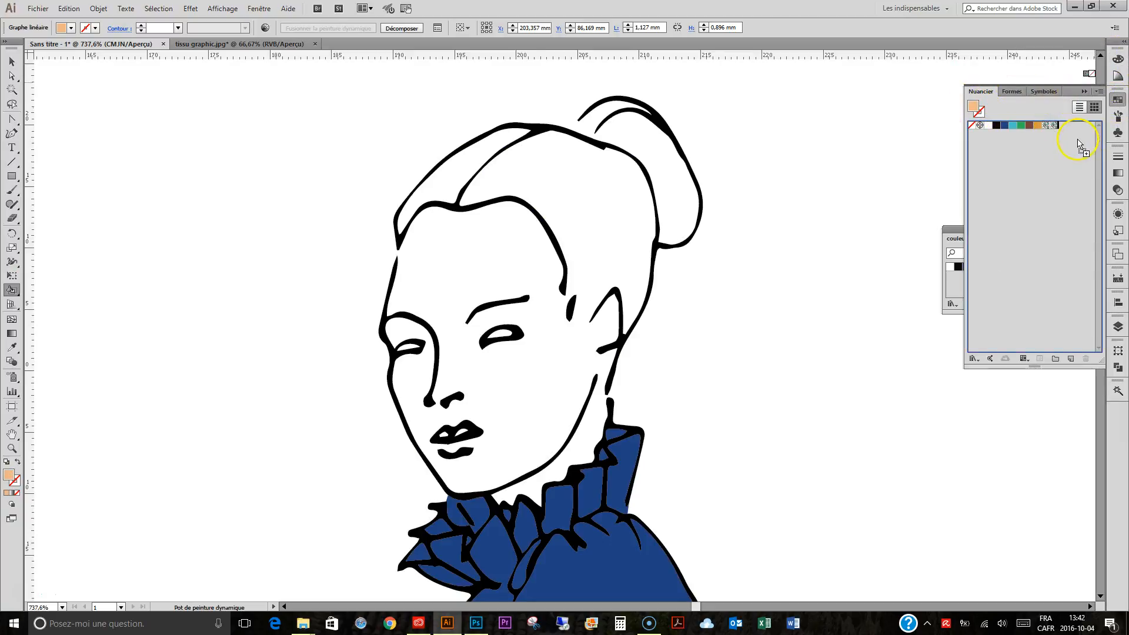
Fill the figure's face, neck and the hand on the hip with the skin tone.
{"action": "left_click", "coordinate": [535, 325]}
{"action": "scroll", "coordinate": [517, 355], "scroll_direction": "down", "scroll_amount": 10}
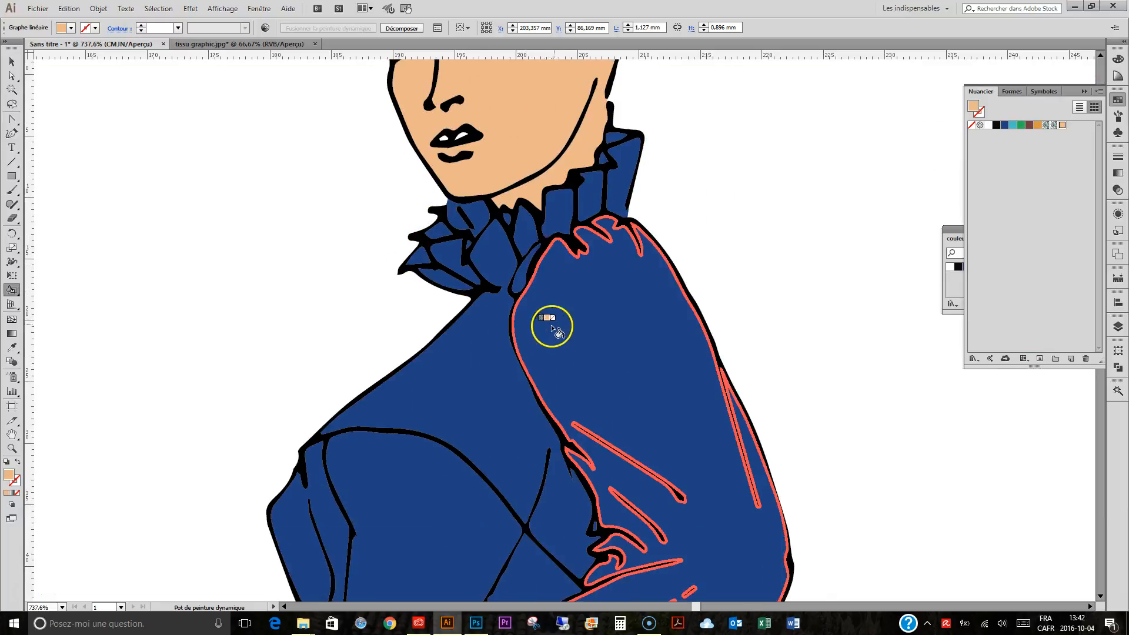
{"action": "left_click", "coordinate": [410, 458]}
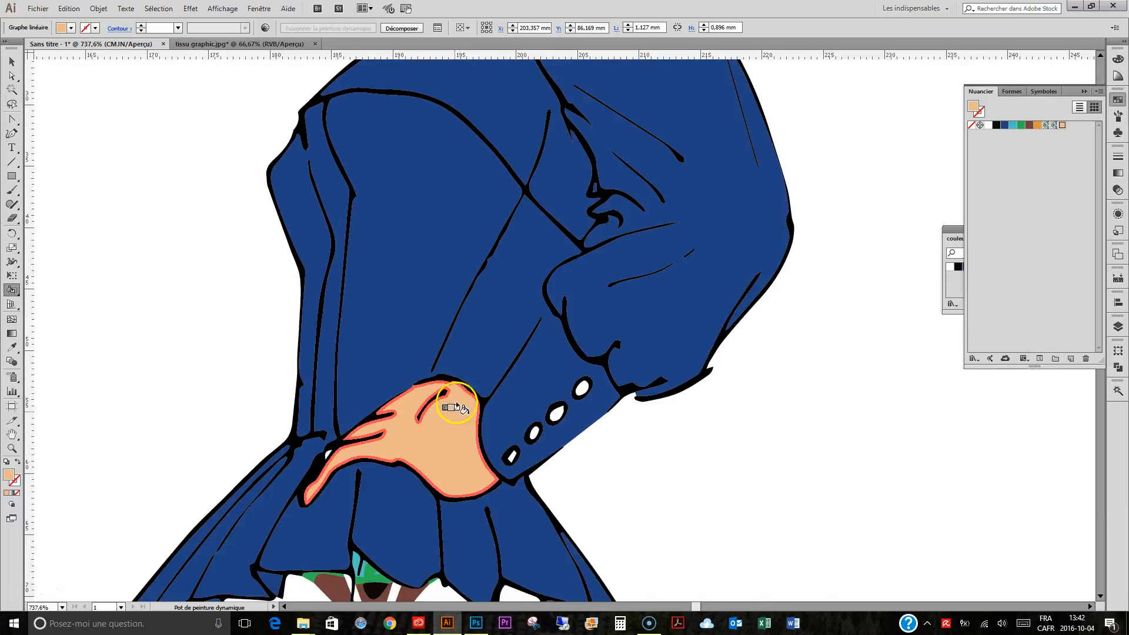
Fill the small white gap beside the fingers at the waist with the dark blue swatch.
{"action": "scroll", "coordinate": [464, 377], "scroll_direction": "down", "scroll_amount": 8}
{"action": "left_click", "coordinate": [1006, 124]}
{"action": "scroll", "coordinate": [355, 162], "scroll_direction": "up", "scroll_amount": 4}
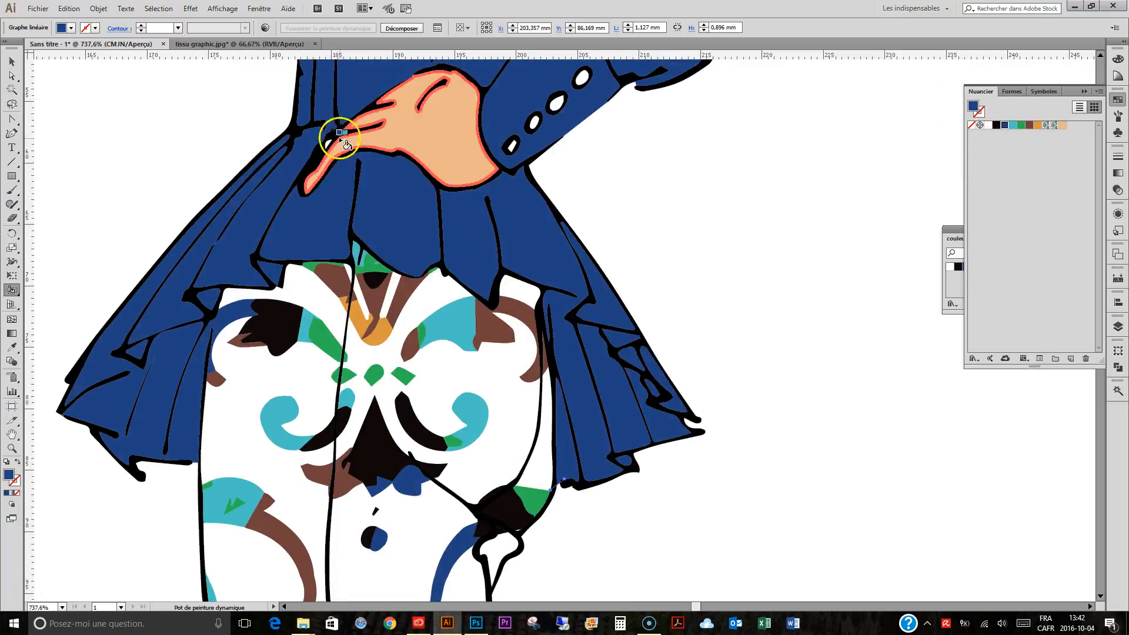
{"action": "left_click", "coordinate": [328, 143]}
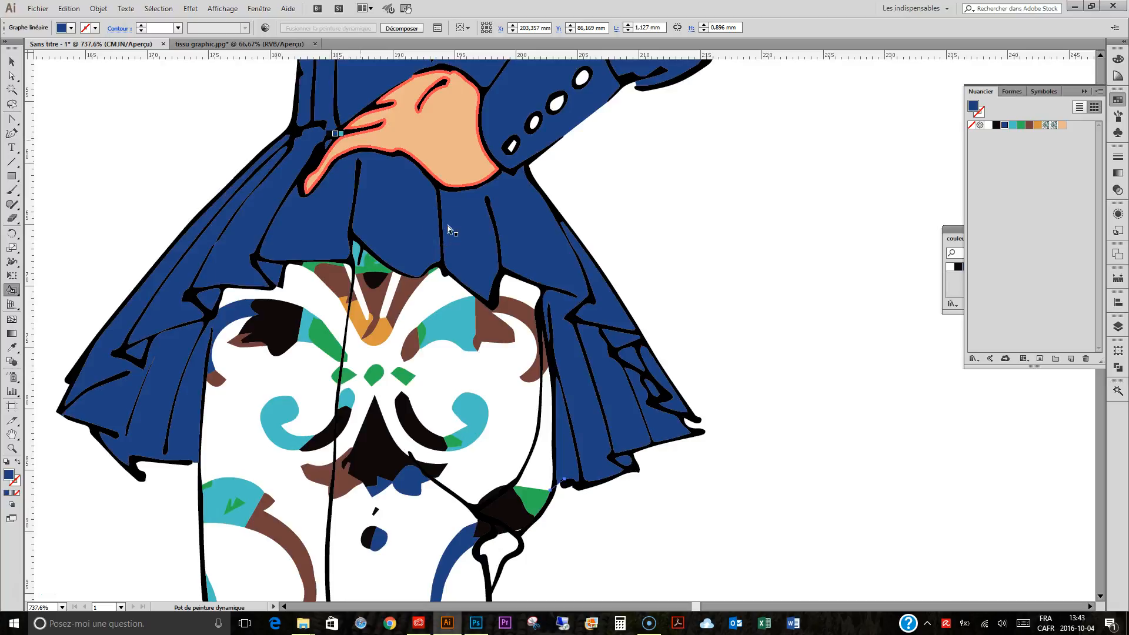
Fill the sections of the figure's hair and bun with the brown swatch.
{"action": "key", "text": "ctrl+minus"}
{"action": "key", "text": "ctrl+minus"}
{"action": "key", "text": "ctrl+minus"}
{"action": "key", "text": "ctrl+minus"}
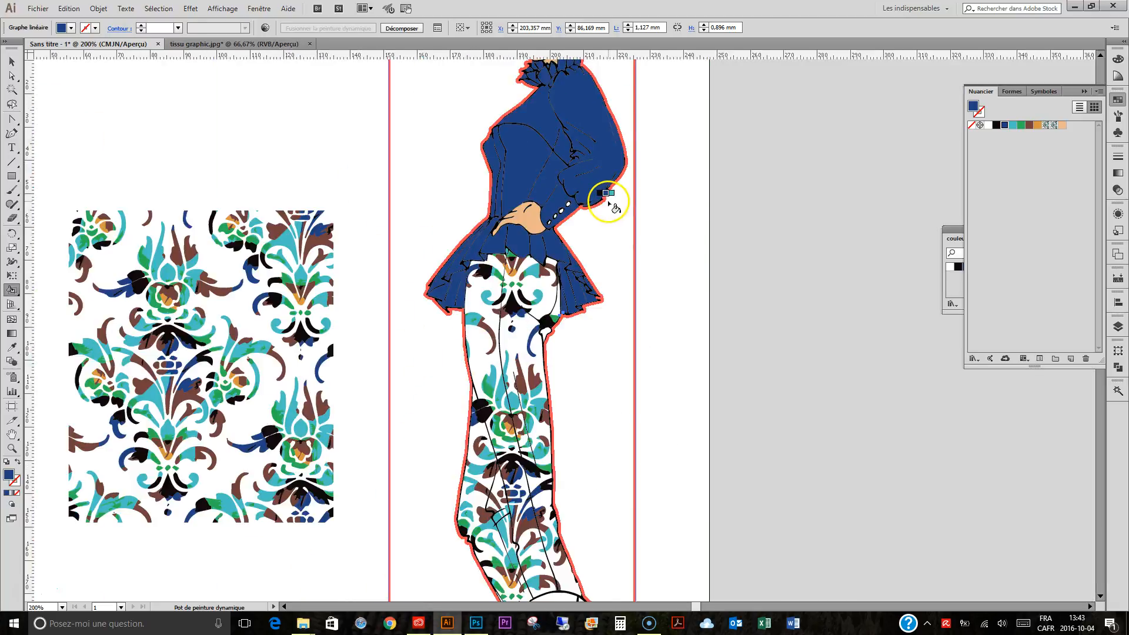
{"action": "scroll", "coordinate": [614, 203], "scroll_direction": "up", "scroll_amount": 3}
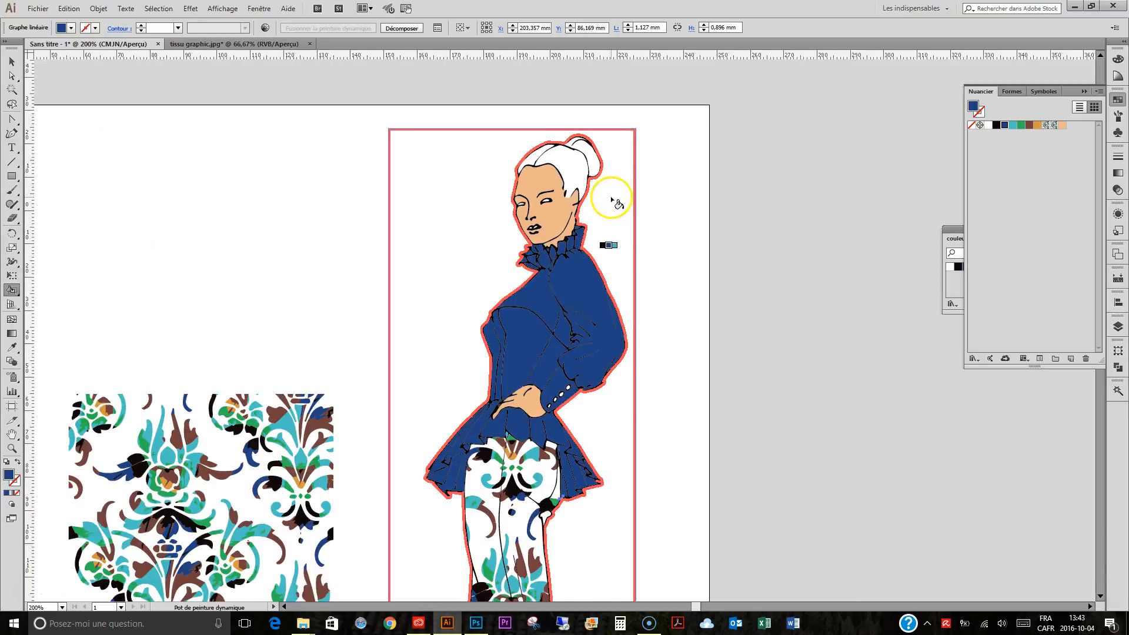
{"action": "left_click", "coordinate": [1030, 125]}
{"action": "left_click", "coordinate": [544, 154]}
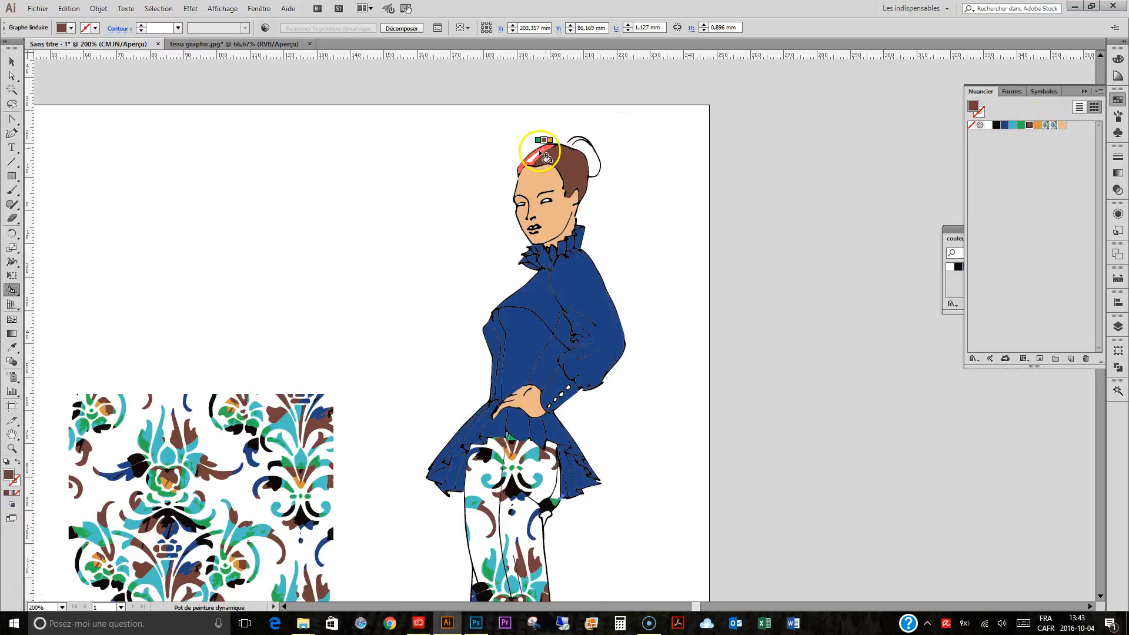
{"action": "left_click", "coordinate": [587, 153]}
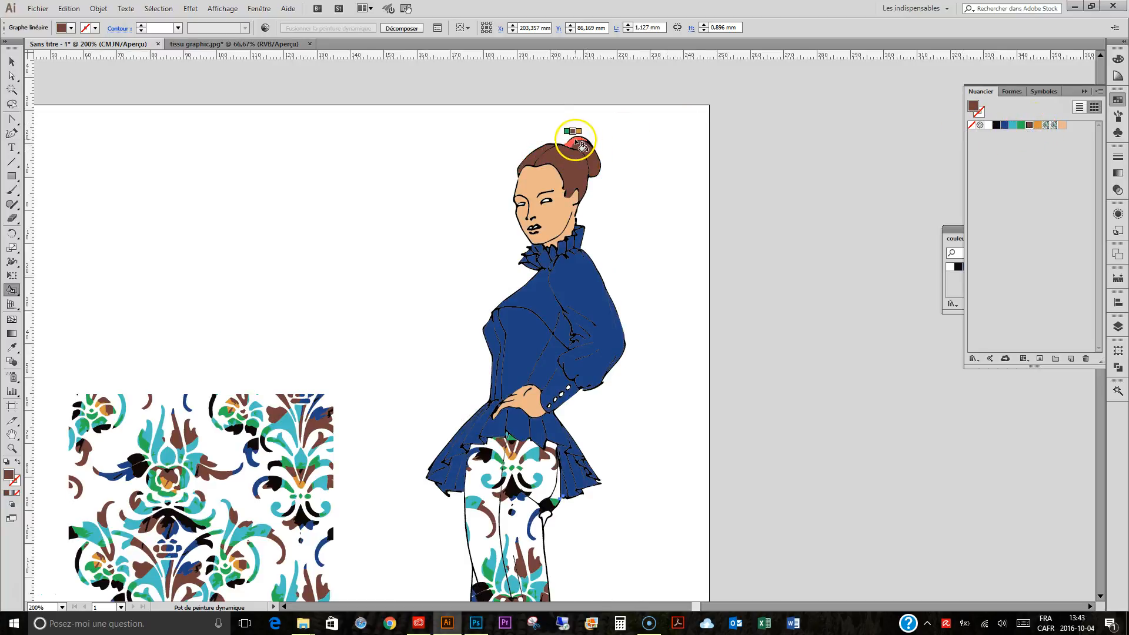
{"action": "scroll", "coordinate": [452, 211], "scroll_direction": "down", "scroll_amount": 2}
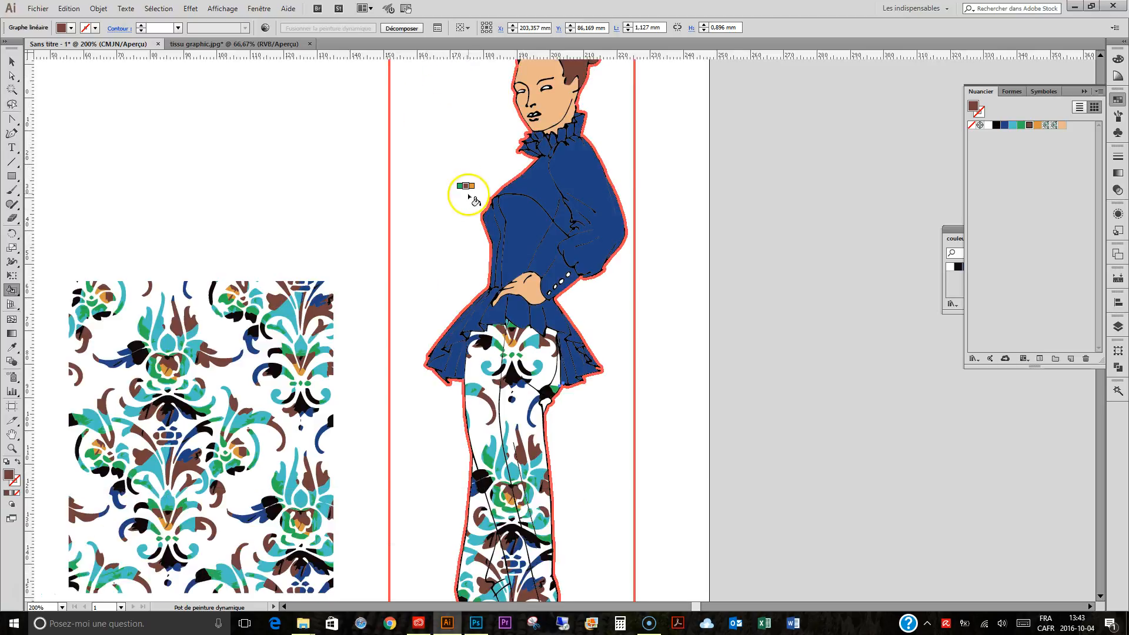
Fill the sections of the figure's two tall boot shafts with the brown swatch using Live Paint.
{"action": "scroll", "coordinate": [468, 196], "scroll_direction": "down", "scroll_amount": 7}
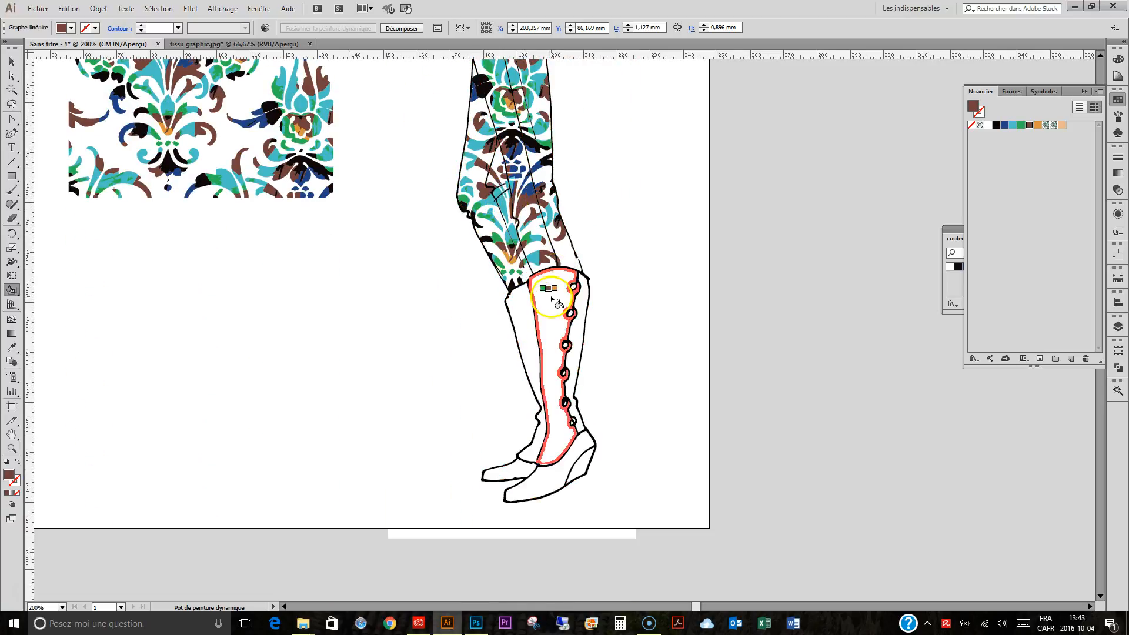
{"action": "left_click", "coordinate": [553, 295]}
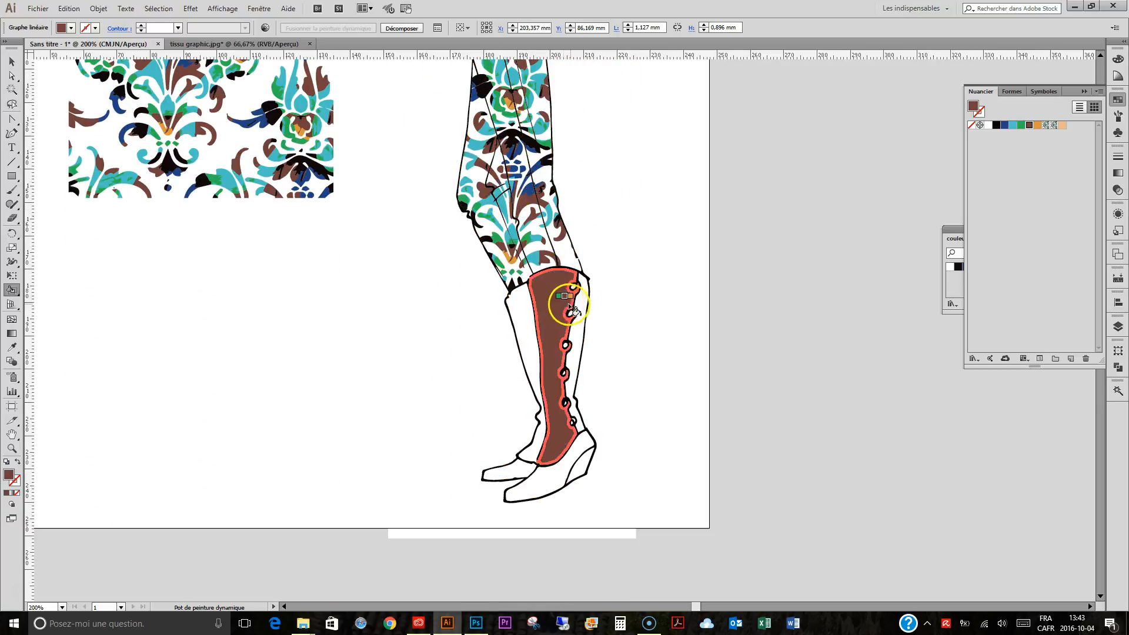
{"action": "left_click", "coordinate": [531, 307]}
{"action": "left_click", "coordinate": [538, 449]}
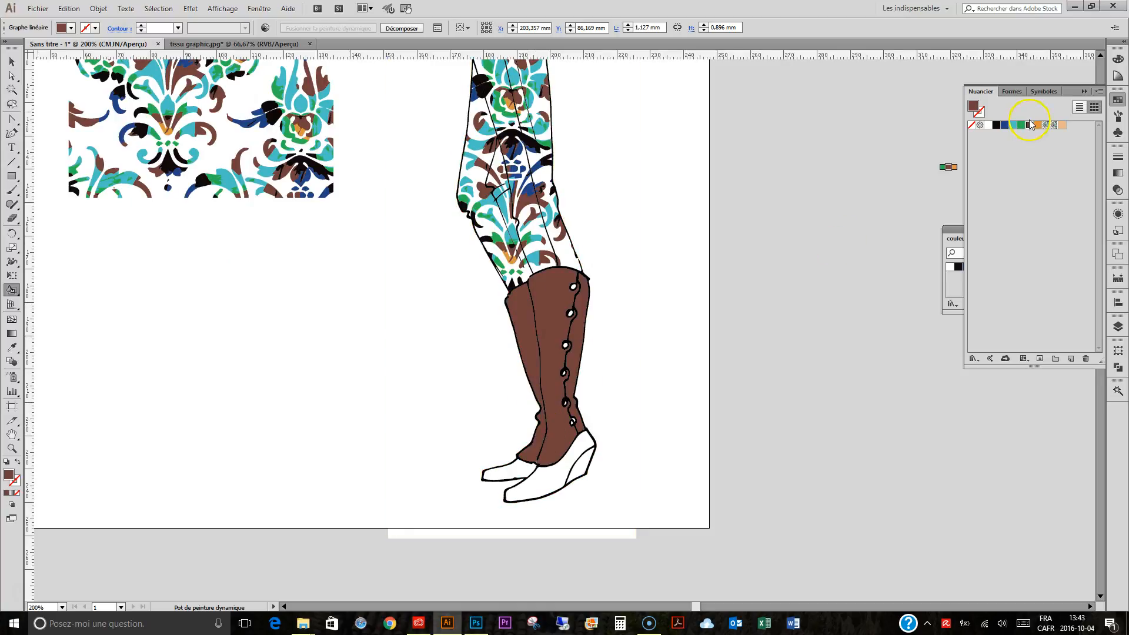
Fill the feet and heel of the boots and the upper boot buttons with the black swatch.
{"action": "left_click", "coordinate": [584, 460]}
{"action": "left_click", "coordinate": [522, 472]}
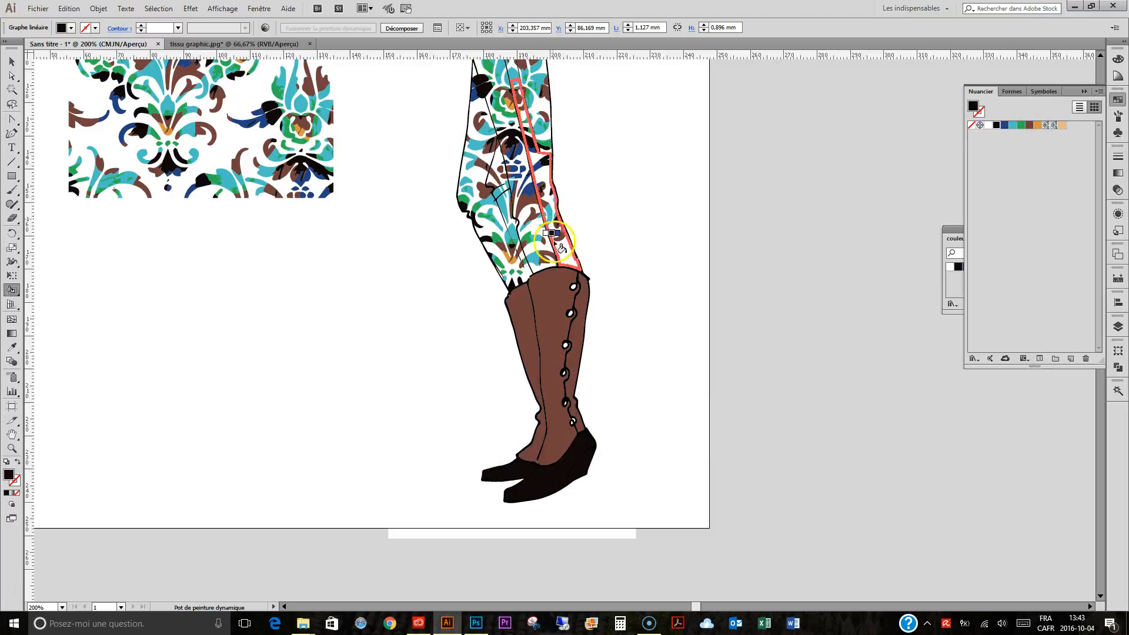
{"action": "left_click", "coordinate": [574, 288]}
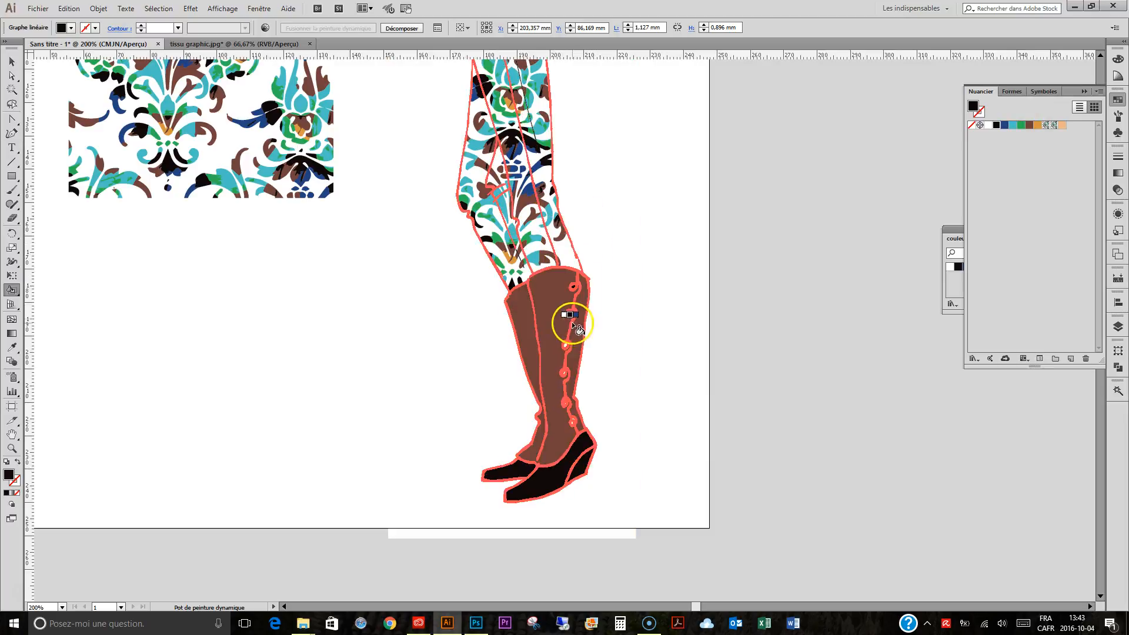
{"action": "left_click", "coordinate": [570, 314]}
{"action": "left_click", "coordinate": [566, 343]}
{"action": "left_click", "coordinate": [565, 373]}
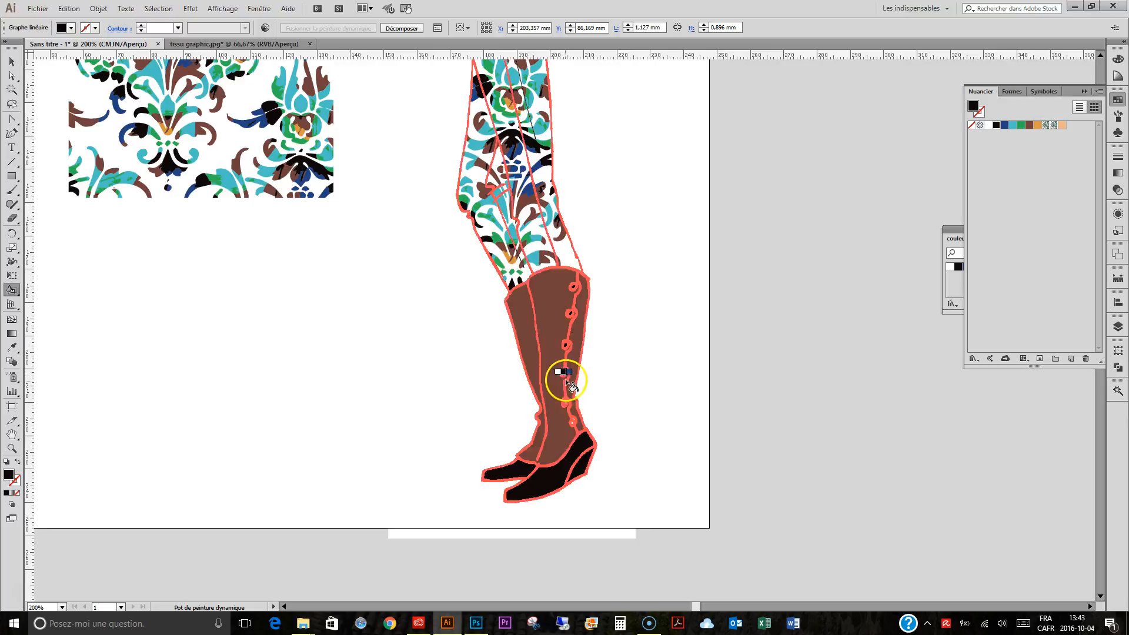
{"action": "left_click", "coordinate": [564, 404]}
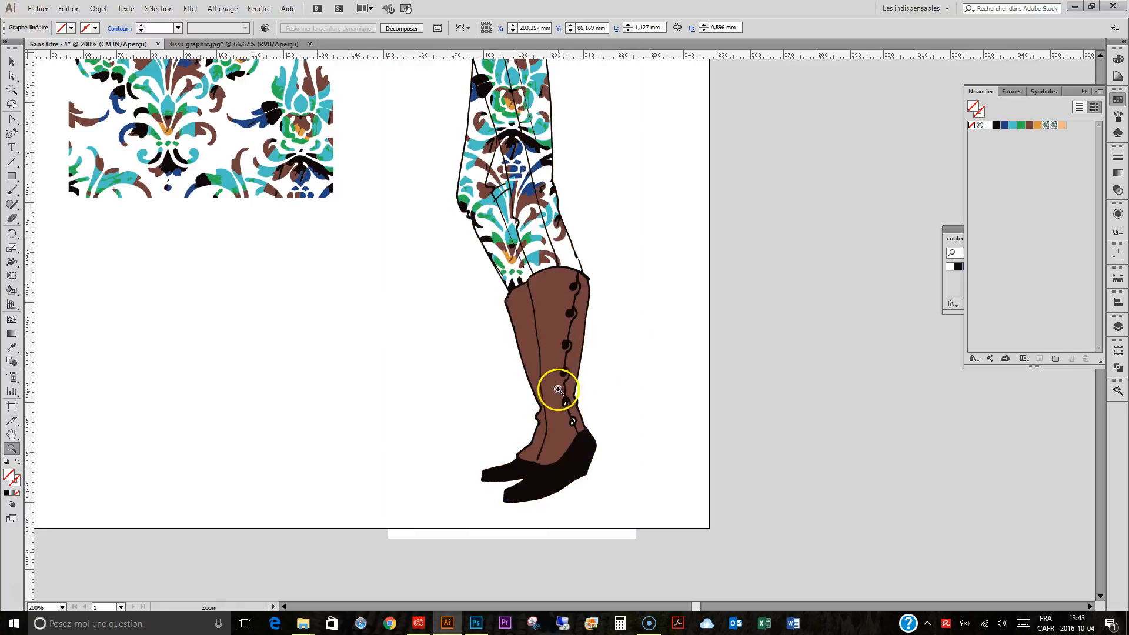
Fill the remaining white gaps inside the two lowest boot buttons with the black swatch.
{"action": "key", "text": "z"}
{"action": "left_click_drag", "start_coordinate": [557, 390], "coordinate": [609, 456]}
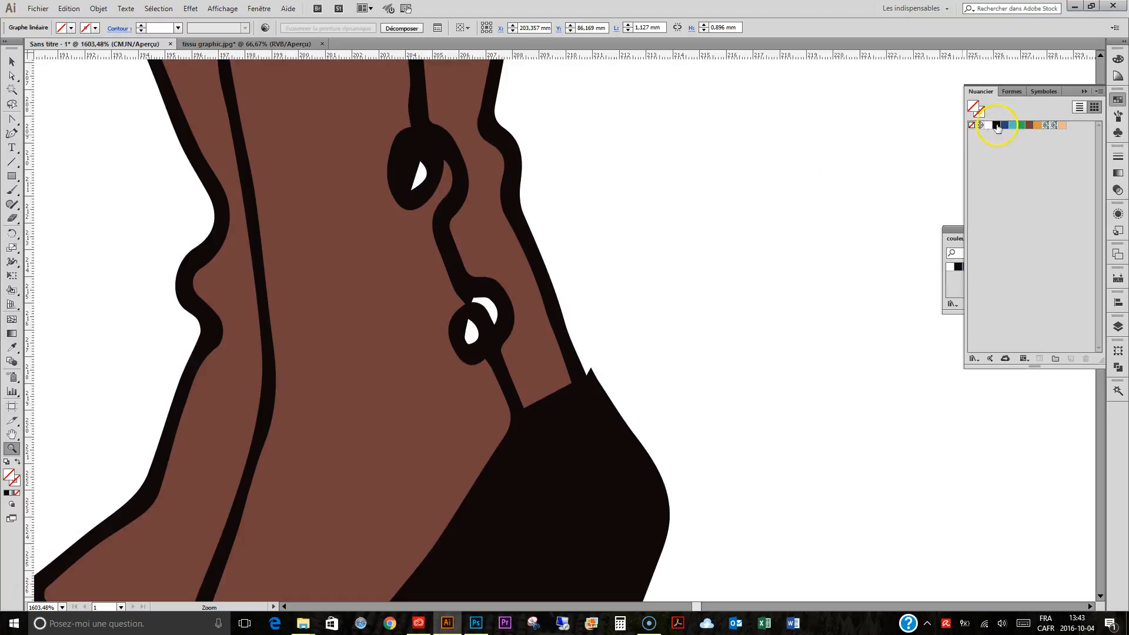
{"action": "left_click", "coordinate": [10, 290]}
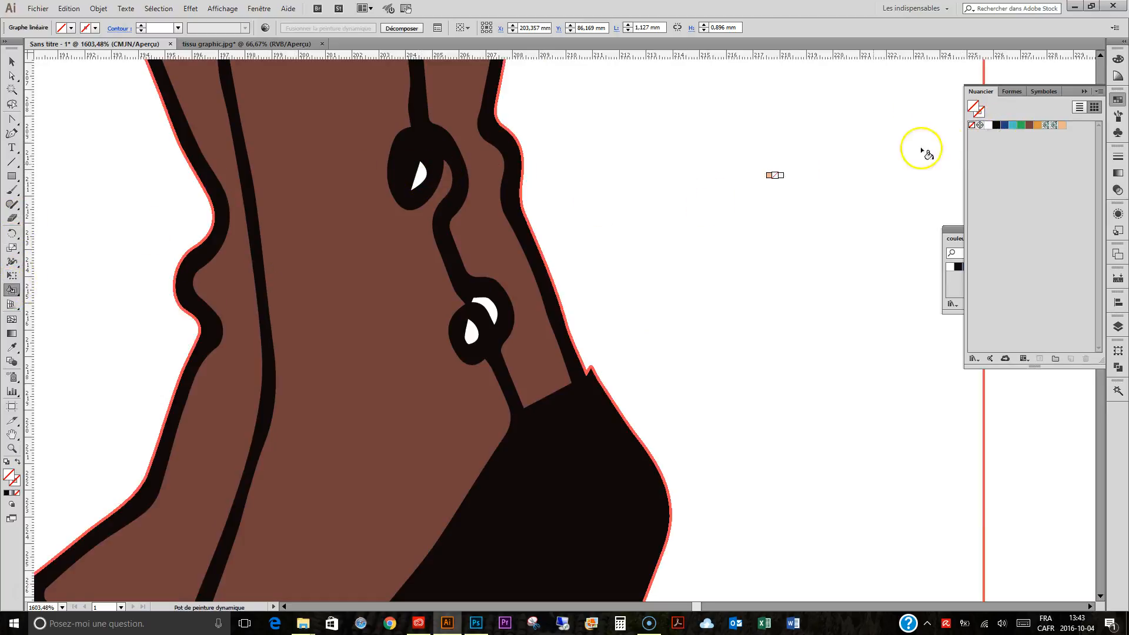
{"action": "left_click", "coordinate": [470, 333]}
{"action": "left_click", "coordinate": [489, 307]}
{"action": "left_click", "coordinate": [419, 175]}
Draw two short line segments, about 0.5 to 0.6 mm long, across the white of each eye to delimit the irises.
{"action": "key", "text": "ctrl+1"}
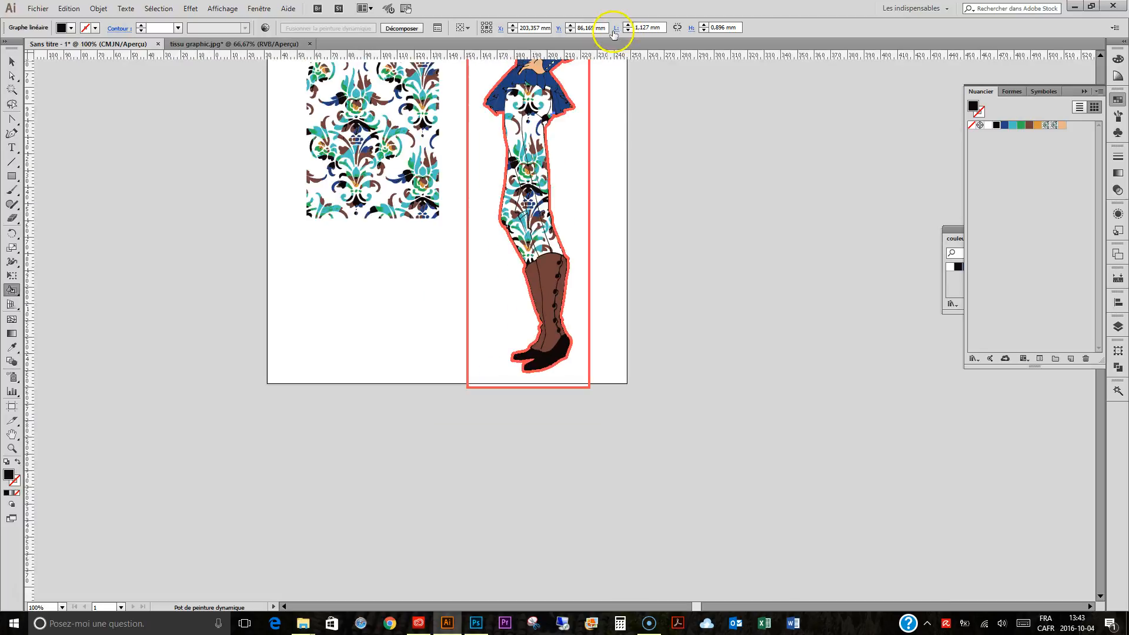
{"action": "scroll", "coordinate": [621, 83], "scroll_direction": "up", "scroll_amount": 5}
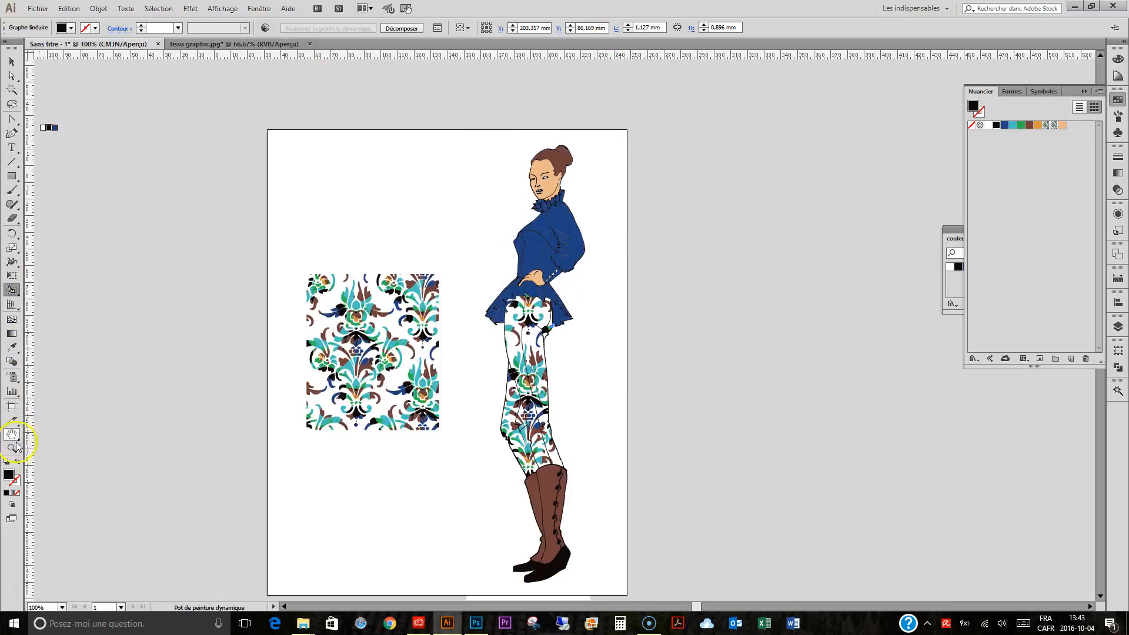
{"action": "left_click", "coordinate": [11, 448]}
{"action": "left_click_drag", "start_coordinate": [464, 130], "coordinate": [700, 282]}
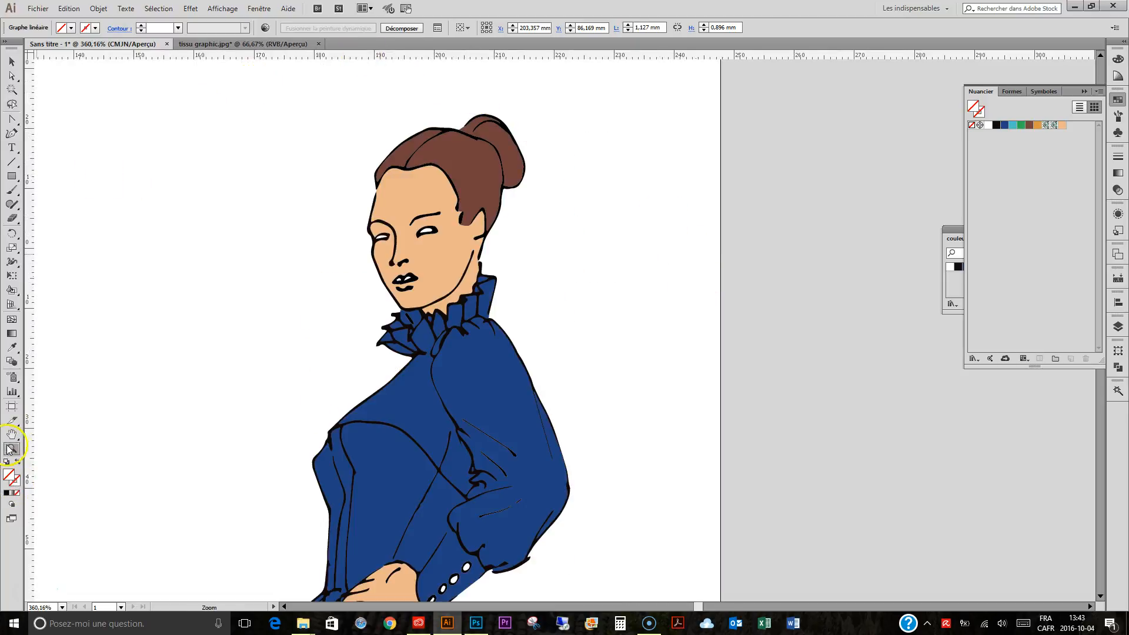
{"action": "left_click_drag", "start_coordinate": [360, 206], "coordinate": [488, 276]}
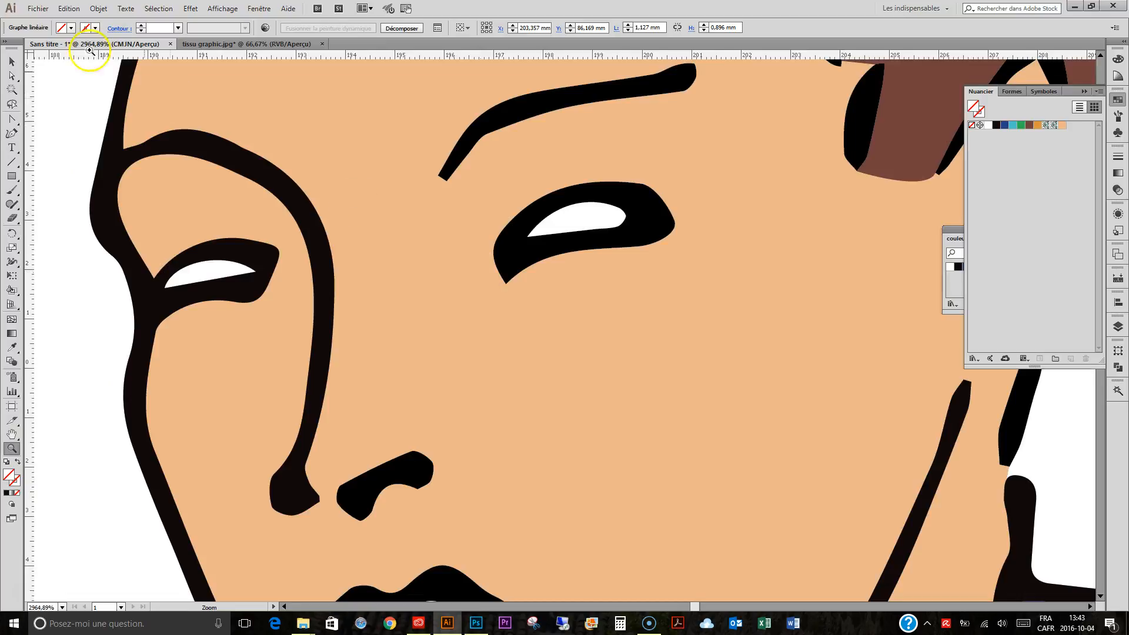
{"action": "left_click", "coordinate": [6, 169]}
{"action": "left_click_drag", "start_coordinate": [190, 257], "coordinate": [230, 283]}
{"action": "left_click_drag", "start_coordinate": [552, 207], "coordinate": [563, 239]}
{"action": "left_click_drag", "start_coordinate": [605, 202], "coordinate": [610, 228]}
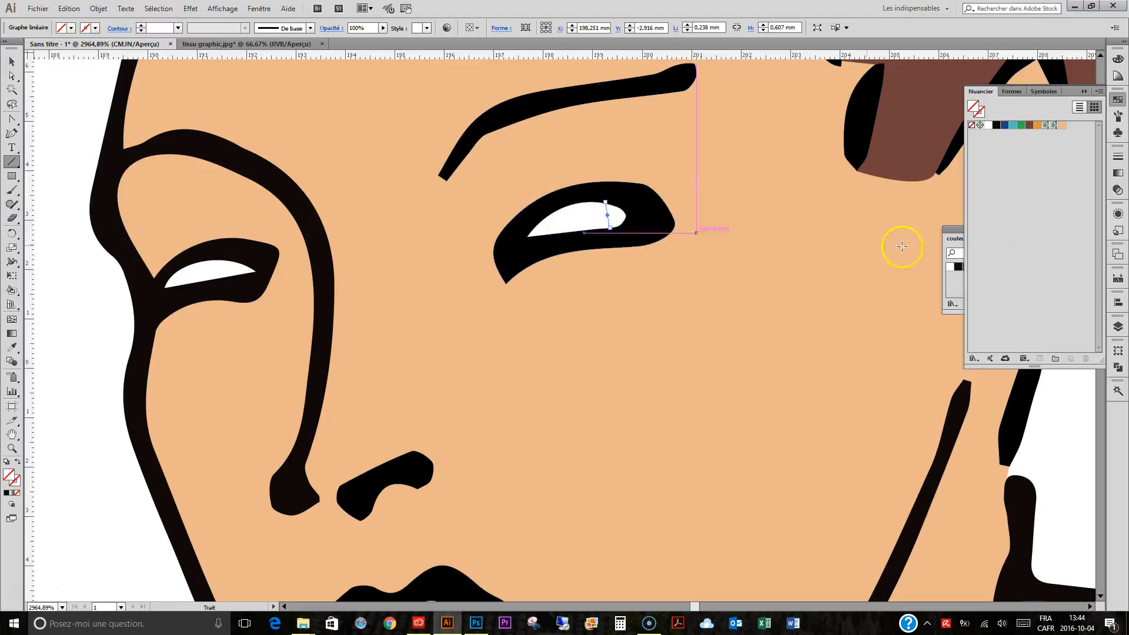
Select the four eye lines together with the figure's Live Paint group and merge them into that group.
{"action": "left_click", "coordinate": [1116, 330]}
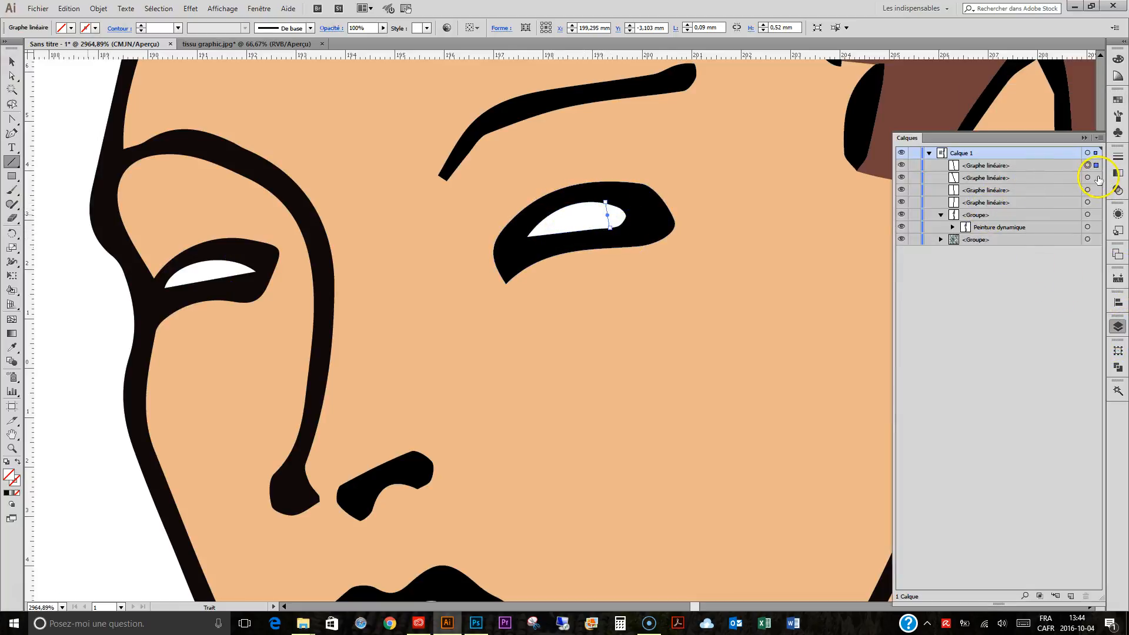
{"action": "left_click", "coordinate": [1095, 190], "text": "shift"}
{"action": "left_click", "coordinate": [1095, 202], "text": "shift"}
{"action": "left_click", "coordinate": [1096, 165], "text": "shift"}
{"action": "left_click", "coordinate": [1097, 227], "text": "shift"}
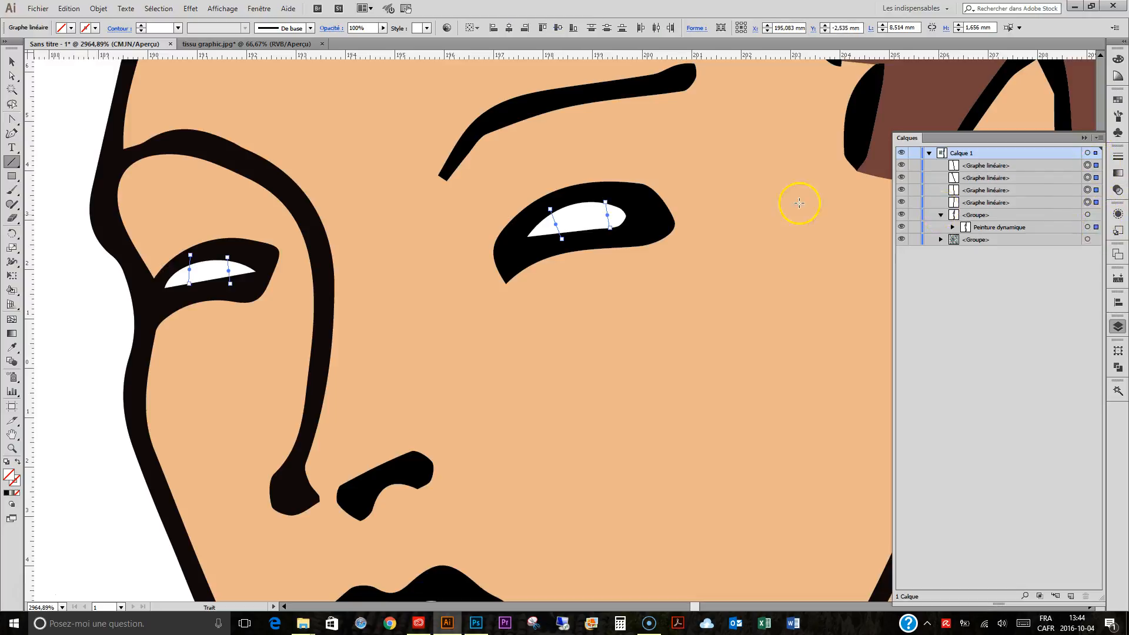
{"action": "key", "text": "ctrl+alt+x"}
Fill the iris area between the two lines in each eye with the brown swatch.
{"action": "left_click", "coordinate": [12, 290]}
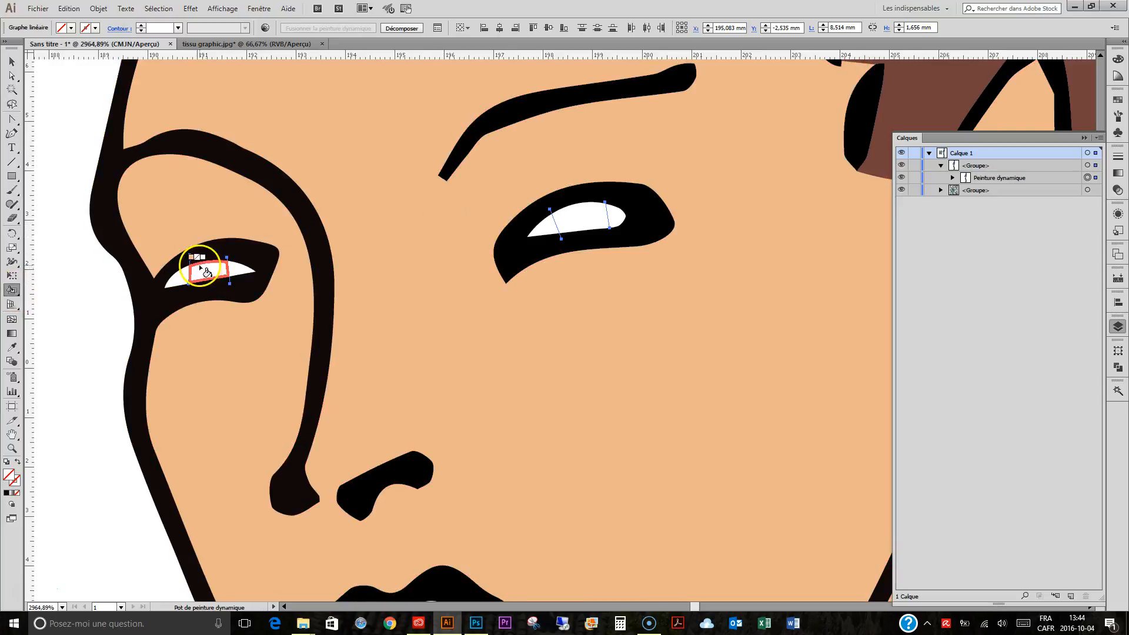
{"action": "left_click", "coordinate": [1116, 101]}
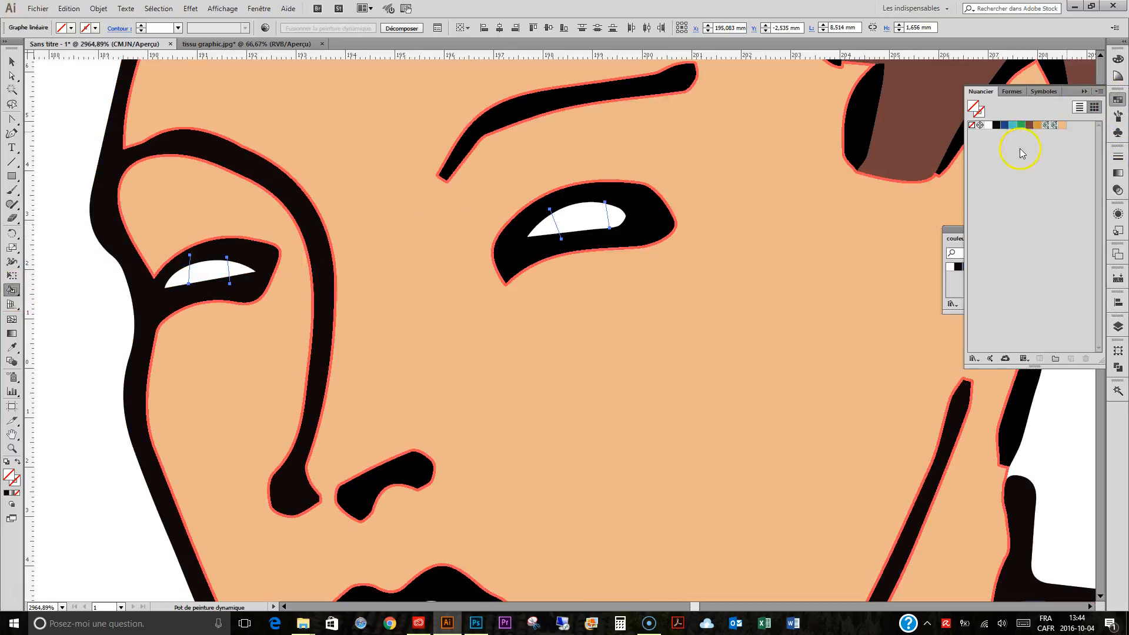
{"action": "left_click", "coordinate": [1029, 125]}
{"action": "left_click", "coordinate": [213, 270]}
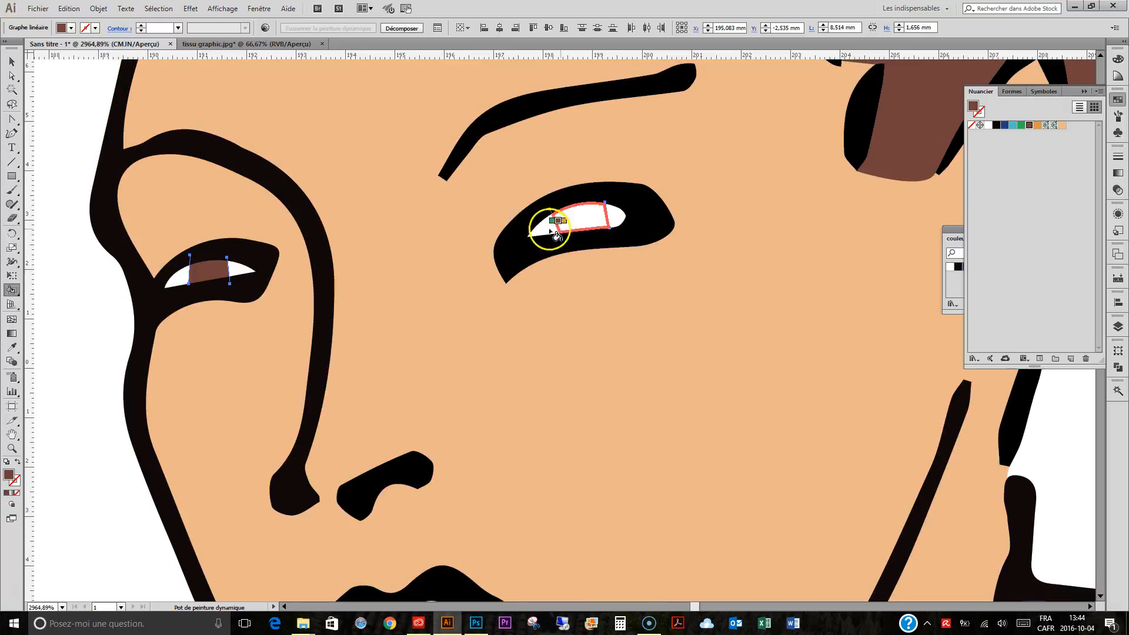
{"action": "left_click", "coordinate": [586, 226]}
{"action": "key", "text": "ctrl+minus"}
{"action": "key", "text": "ctrl+minus"}
{"action": "key", "text": "ctrl+minus"}
{"action": "key", "text": "ctrl+minus"}
{"action": "key", "text": "ctrl+minus"}
{"action": "key", "text": "ctrl+minus"}
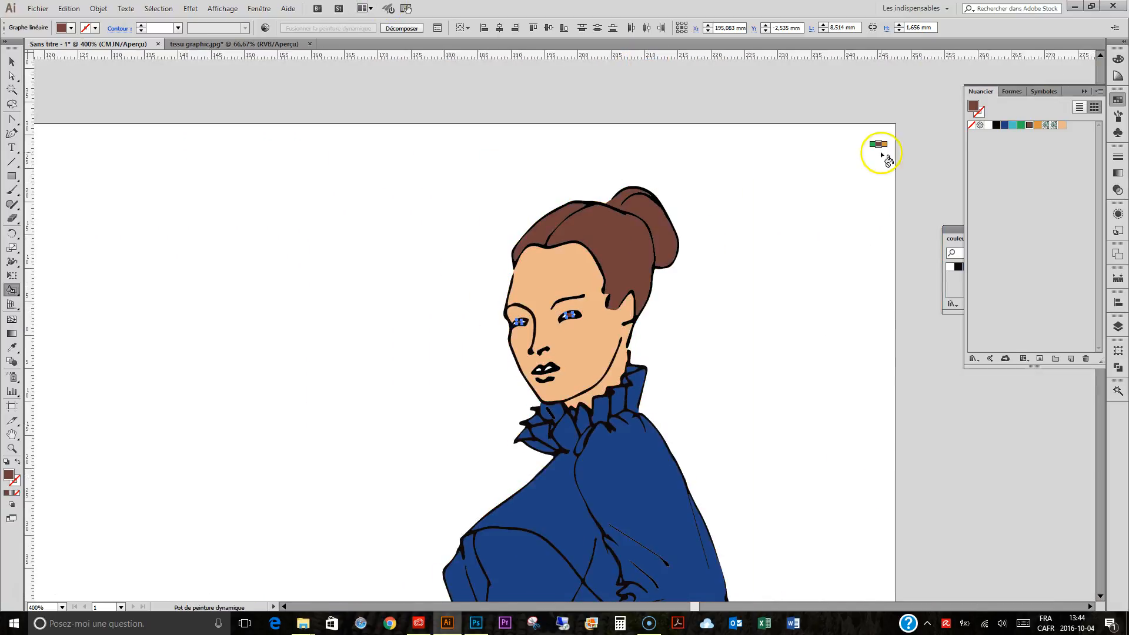
{"action": "left_click", "coordinate": [11, 75]}
{"action": "left_click", "coordinate": [327, 193]}
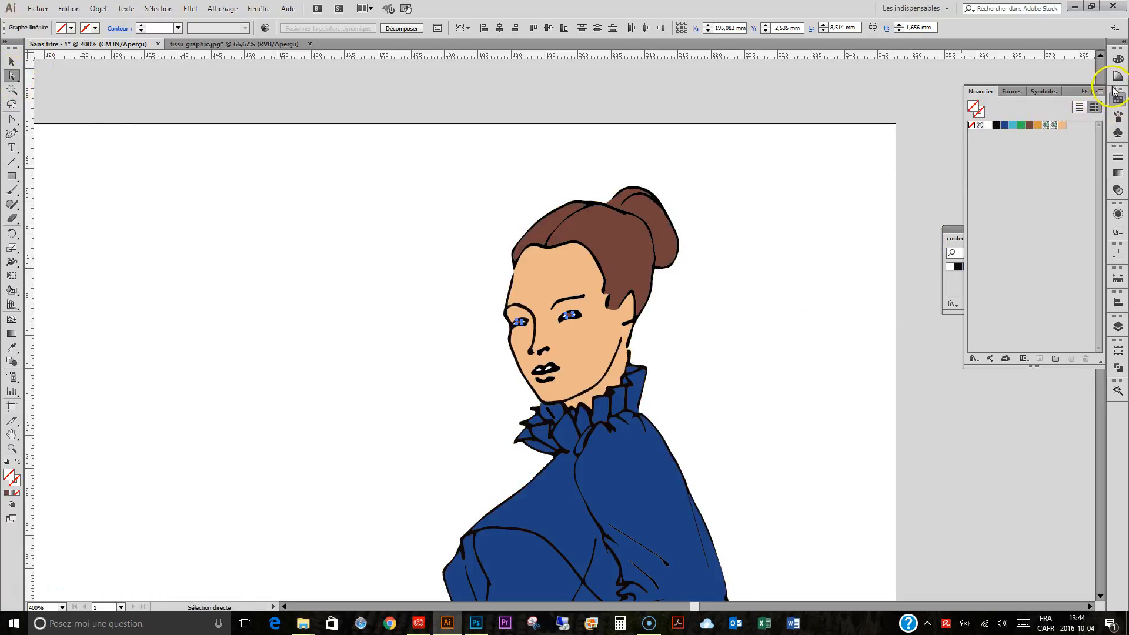
{"action": "left_click", "coordinate": [1119, 61]}
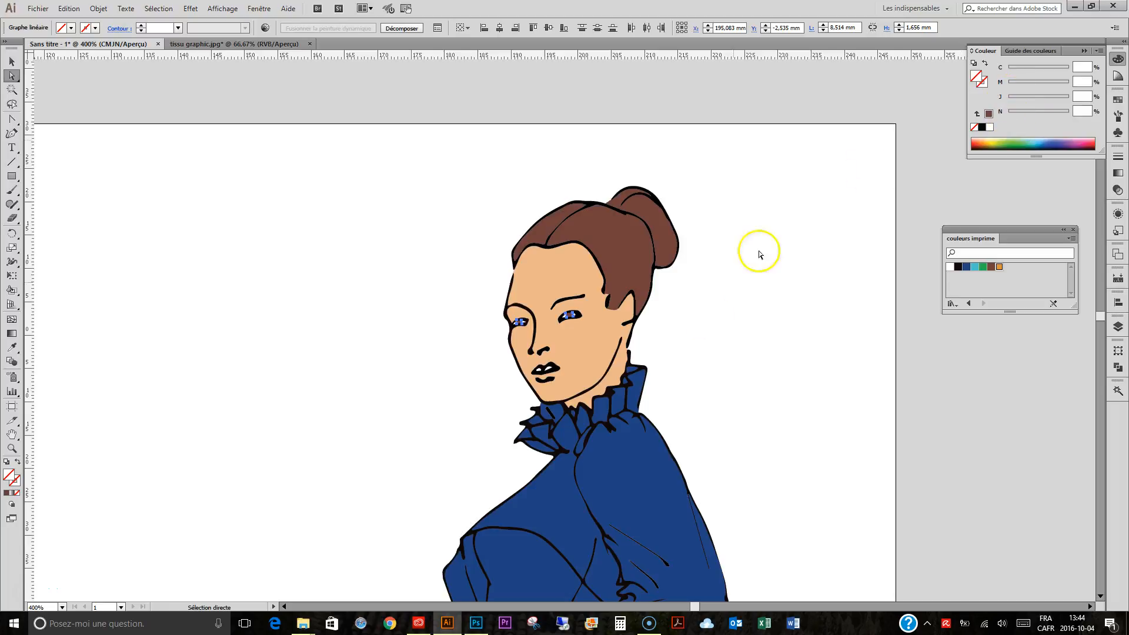
{"action": "left_click", "coordinate": [1120, 100]}
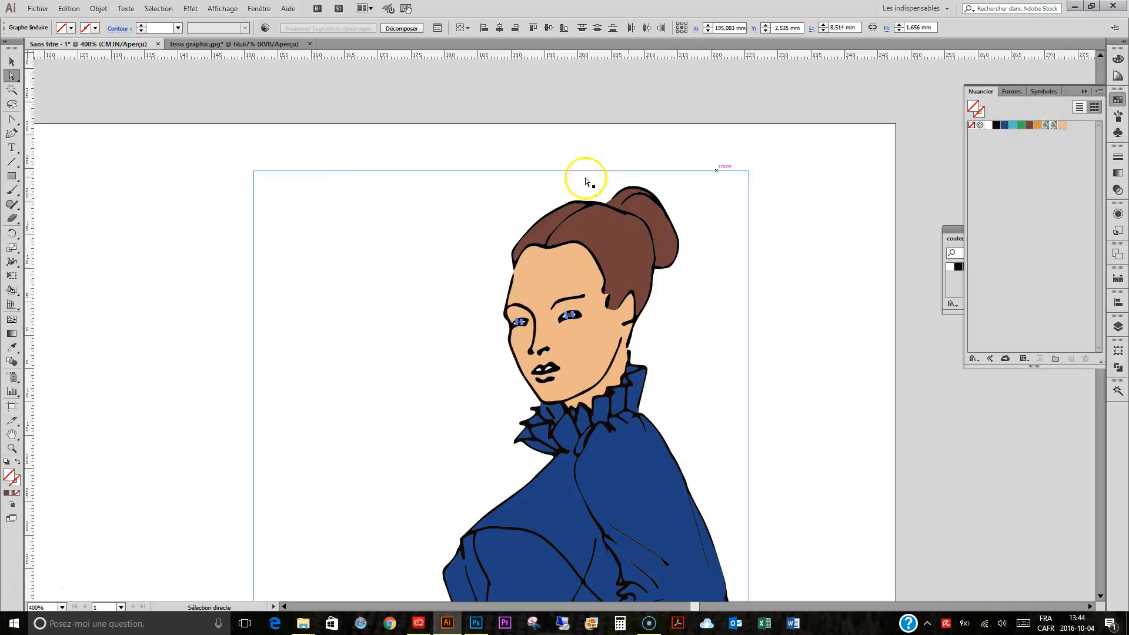
{"action": "left_click", "coordinate": [12, 62]}
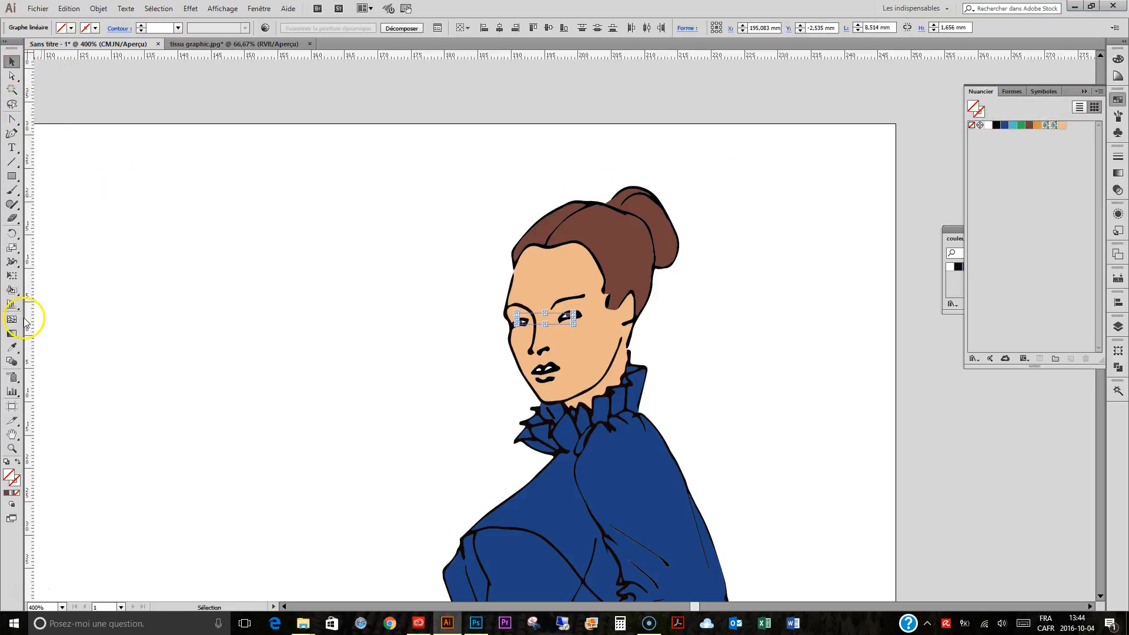
Take the skin-tone swatch as the Live Paint Bucket's fill and raise its magenta to 42% for a pinker lip tone.
{"action": "left_click", "coordinate": [12, 290]}
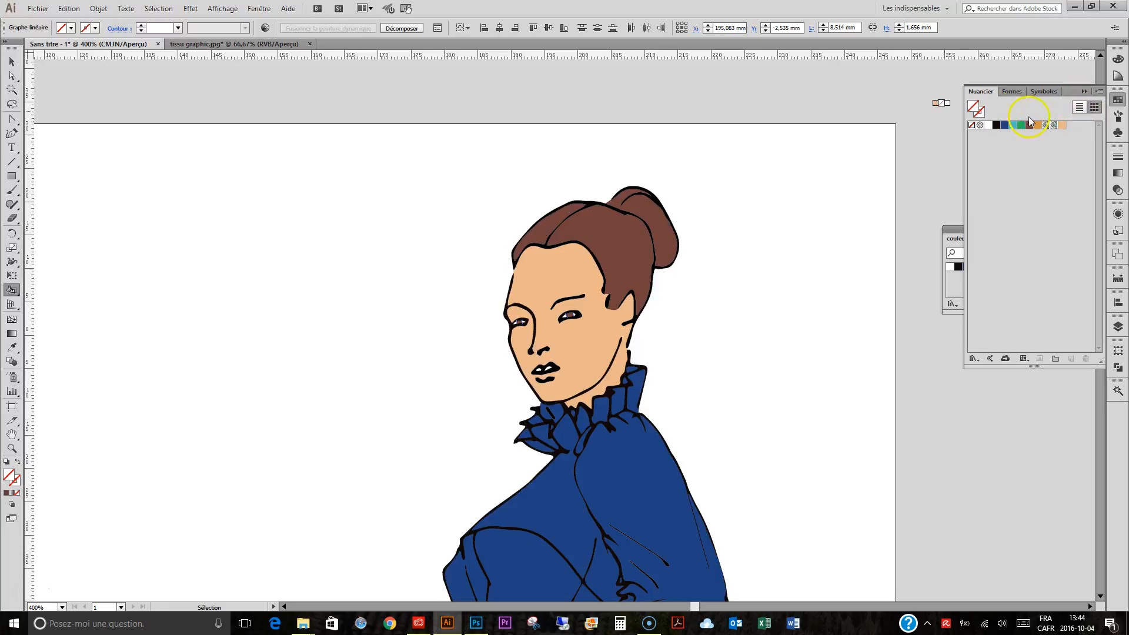
{"action": "left_click", "coordinate": [1063, 128]}
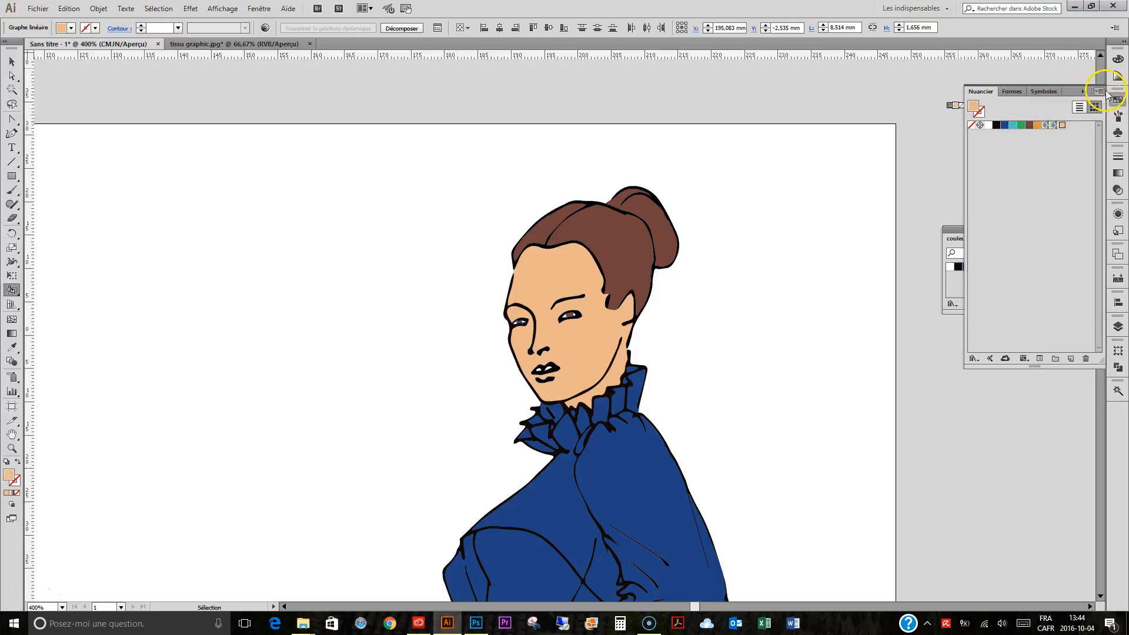
{"action": "left_click", "coordinate": [1118, 59]}
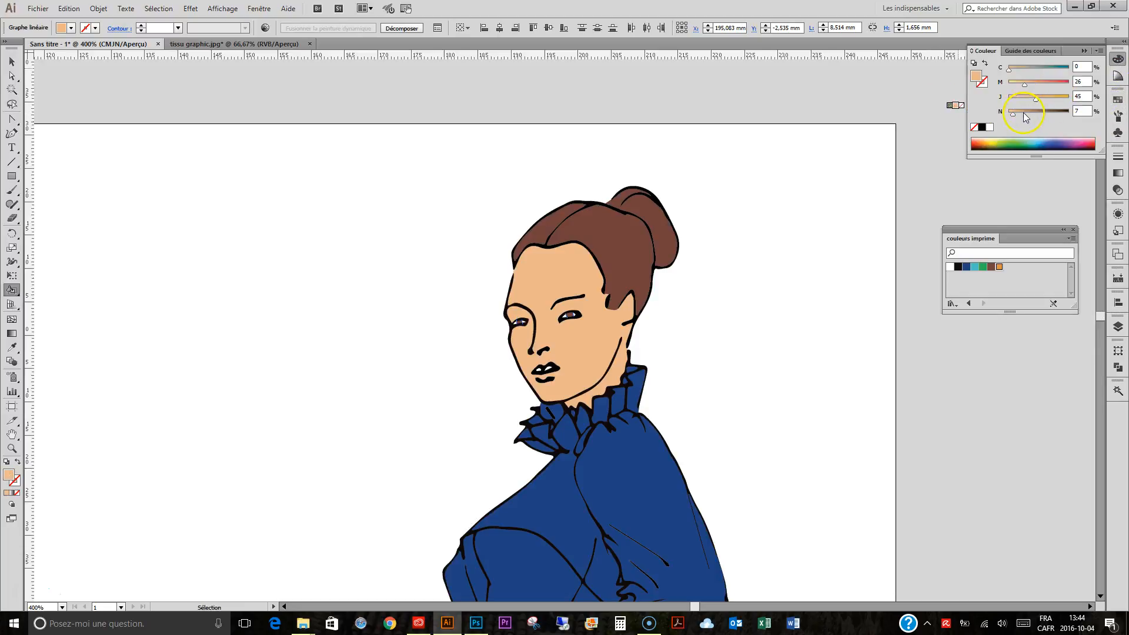
{"action": "left_click", "coordinate": [1034, 85]}
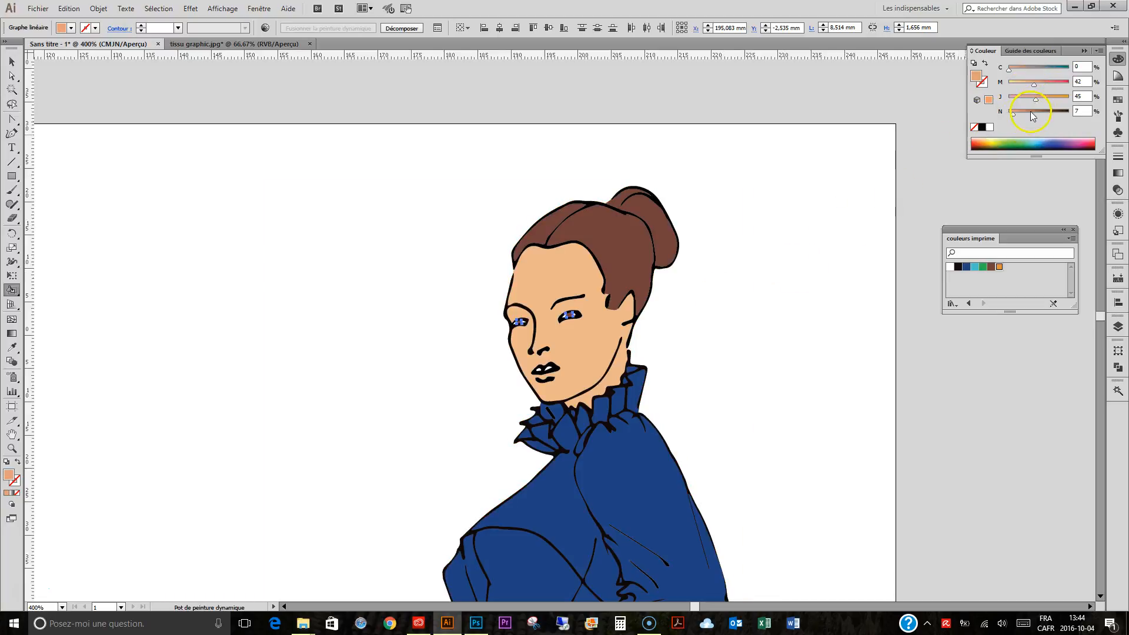
Fill the two white gaps in the figure's lips with the pinker tone, with magenta at 50%.
{"action": "key", "text": "z"}
{"action": "left_click_drag", "start_coordinate": [524, 365], "coordinate": [584, 377]}
{"action": "left_click", "coordinate": [12, 289]}
{"action": "left_click", "coordinate": [979, 140]}
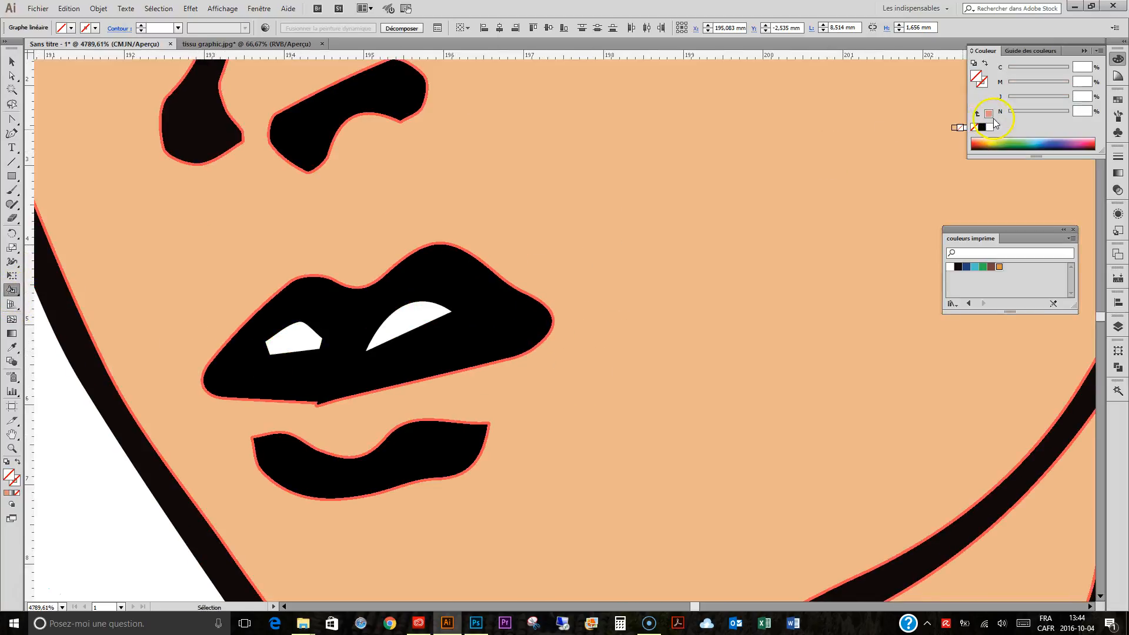
{"action": "left_click", "coordinate": [315, 338]}
{"action": "left_click", "coordinate": [407, 323]}
Expand the coloured figure's Live Paint group into ordinary paths.
{"action": "key", "text": "ctrl+minus"}
{"action": "key", "text": "ctrl+minus"}
{"action": "key", "text": "ctrl+minus"}
{"action": "key", "text": "ctrl+minus"}
{"action": "key", "text": "ctrl+minus"}
{"action": "key", "text": "ctrl+minus"}
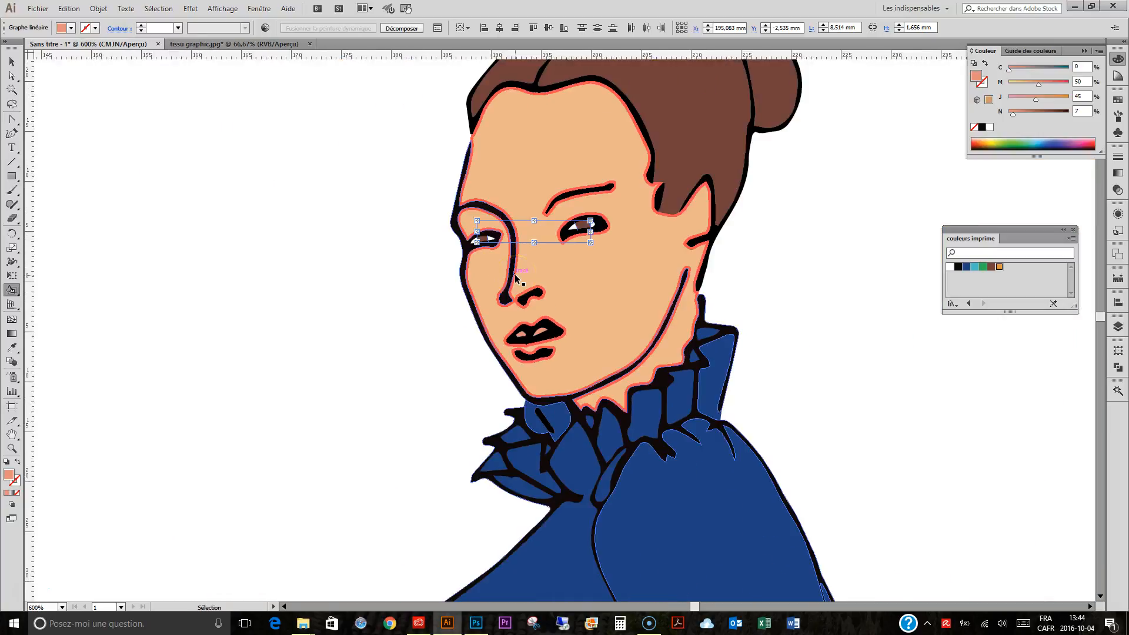
{"action": "left_click", "coordinate": [12, 75]}
{"action": "key", "text": "ctrl+minus"}
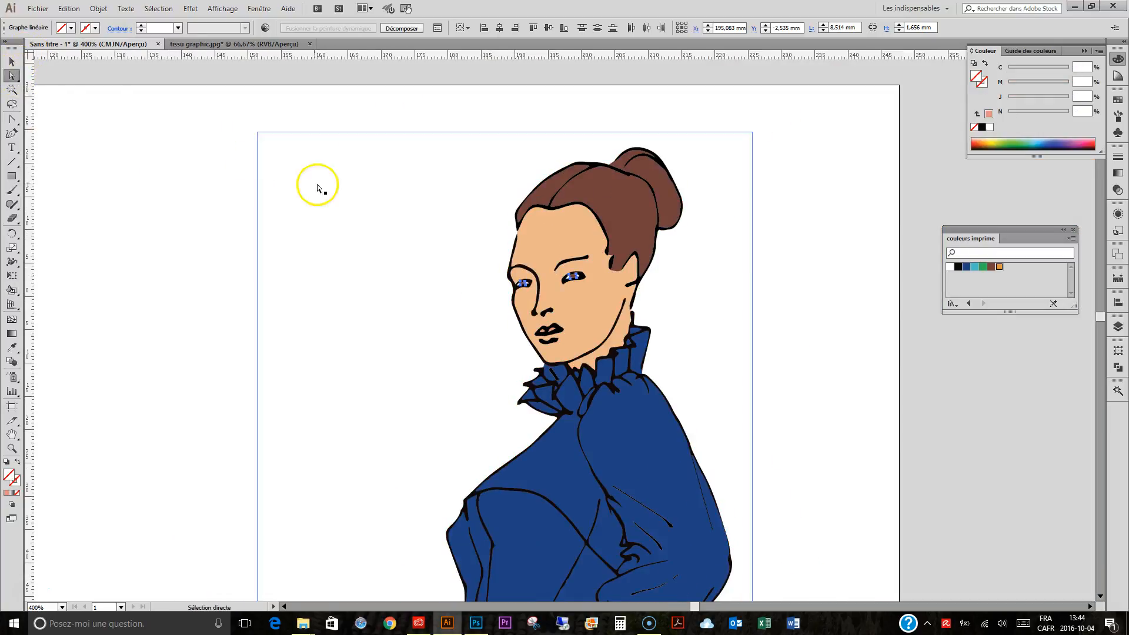
{"action": "key", "text": "ctrl+minus"}
{"action": "key", "text": "ctrl+minus"}
{"action": "key", "text": "ctrl+minus"}
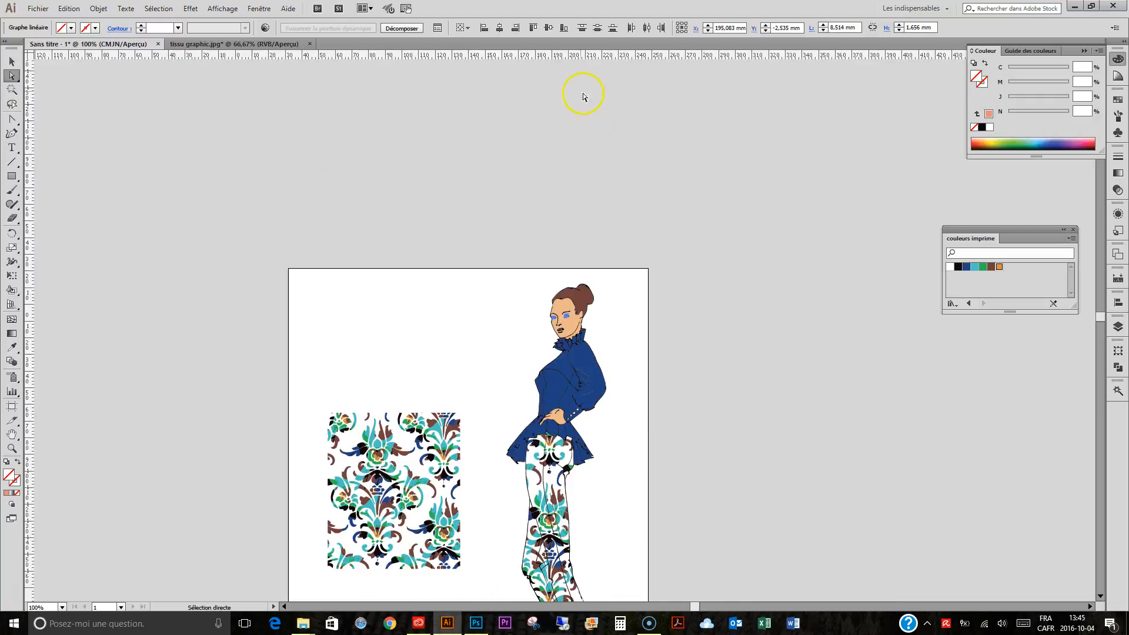
{"action": "left_click", "coordinate": [402, 28]}
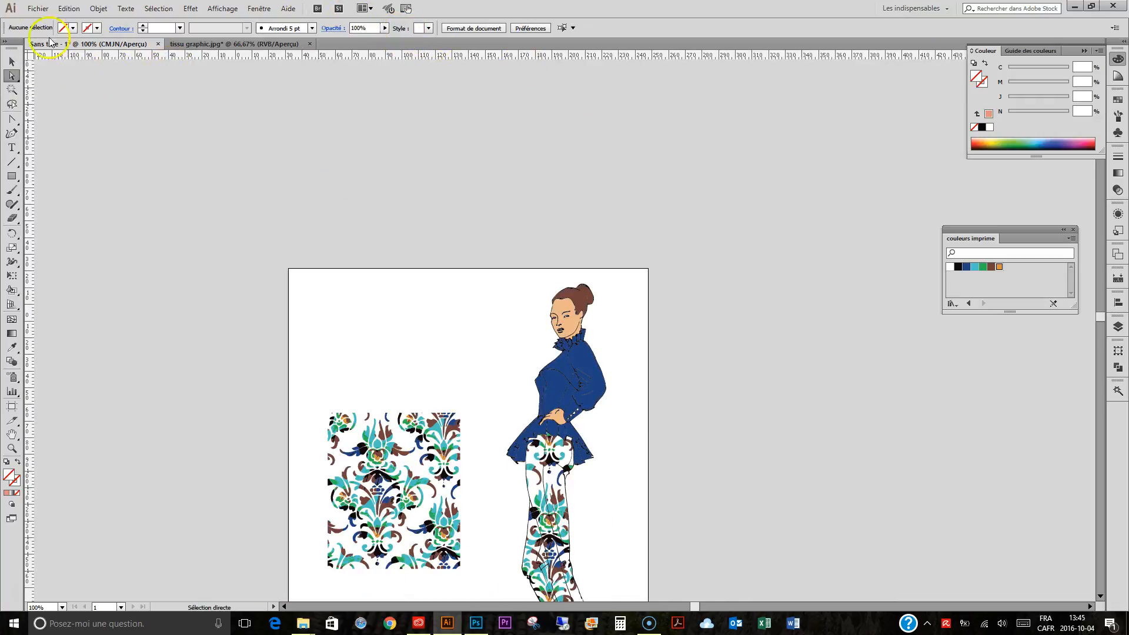
Select the pattern-filled trouser areas with the Magic Wand, scale only their pattern uniformly to 25%, and deselect.
{"action": "left_click", "coordinate": [12, 89]}
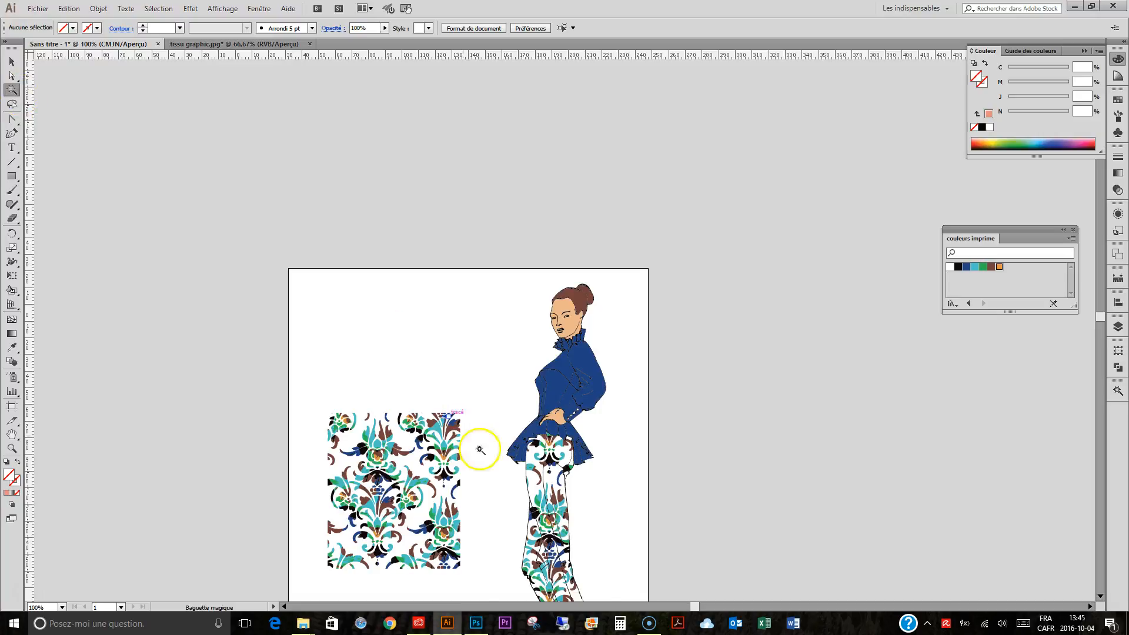
{"action": "left_click", "coordinate": [534, 479]}
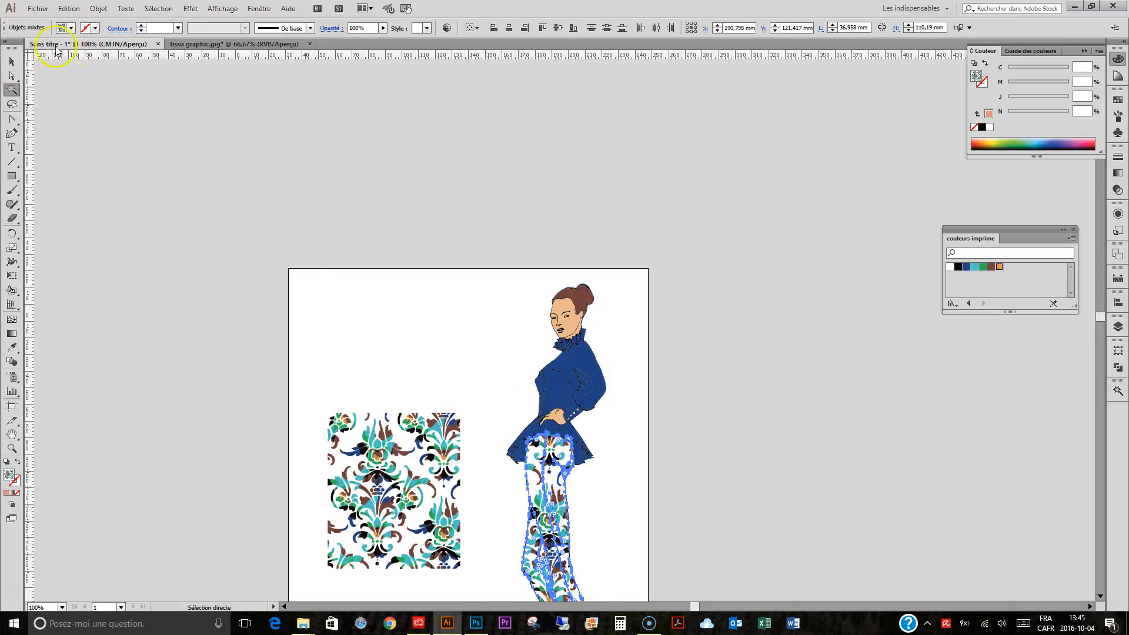
{"action": "left_click_drag", "start_coordinate": [11, 234], "coordinate": [12, 234]}
{"action": "left_click", "coordinate": [11, 247]}
{"action": "double_click", "coordinate": [12, 248]}
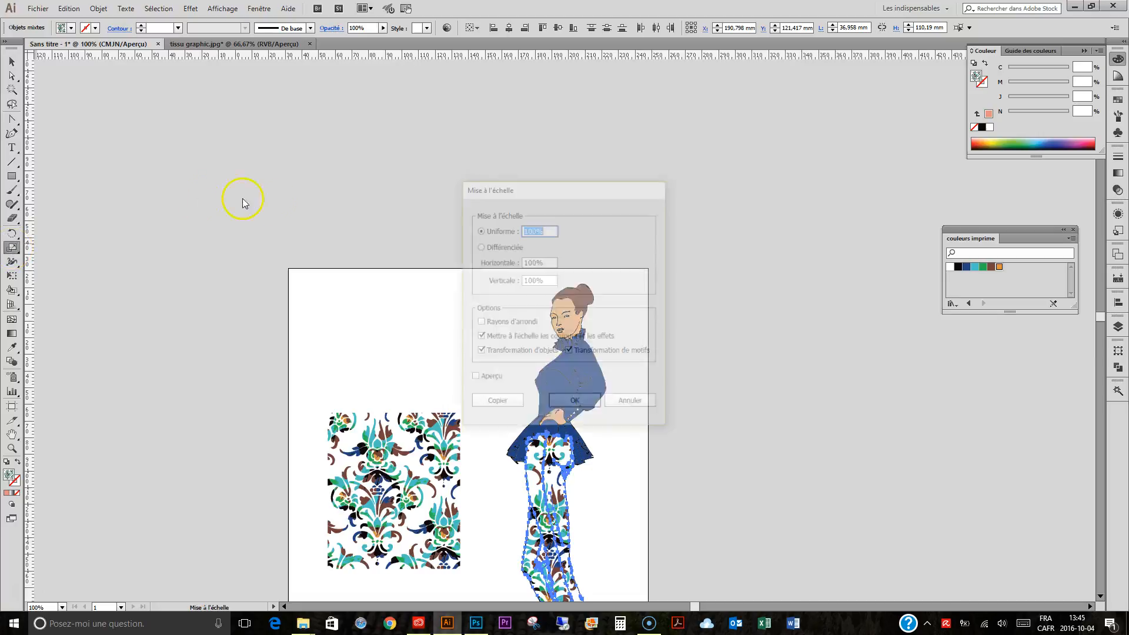
{"action": "left_click", "coordinate": [515, 340]}
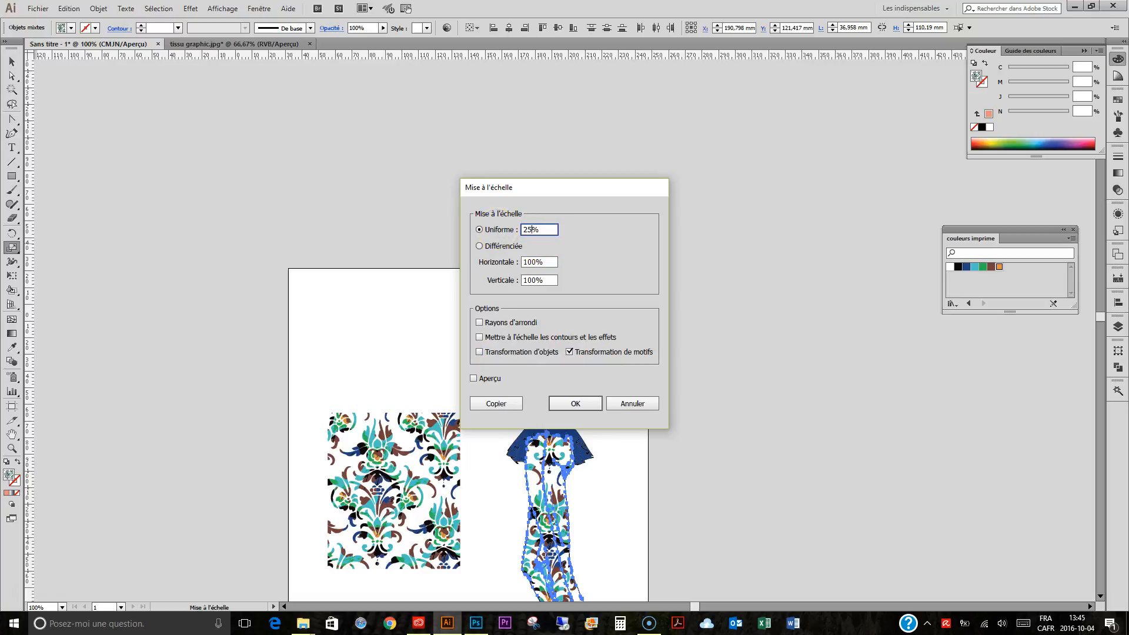
{"action": "left_click", "coordinate": [473, 378]}
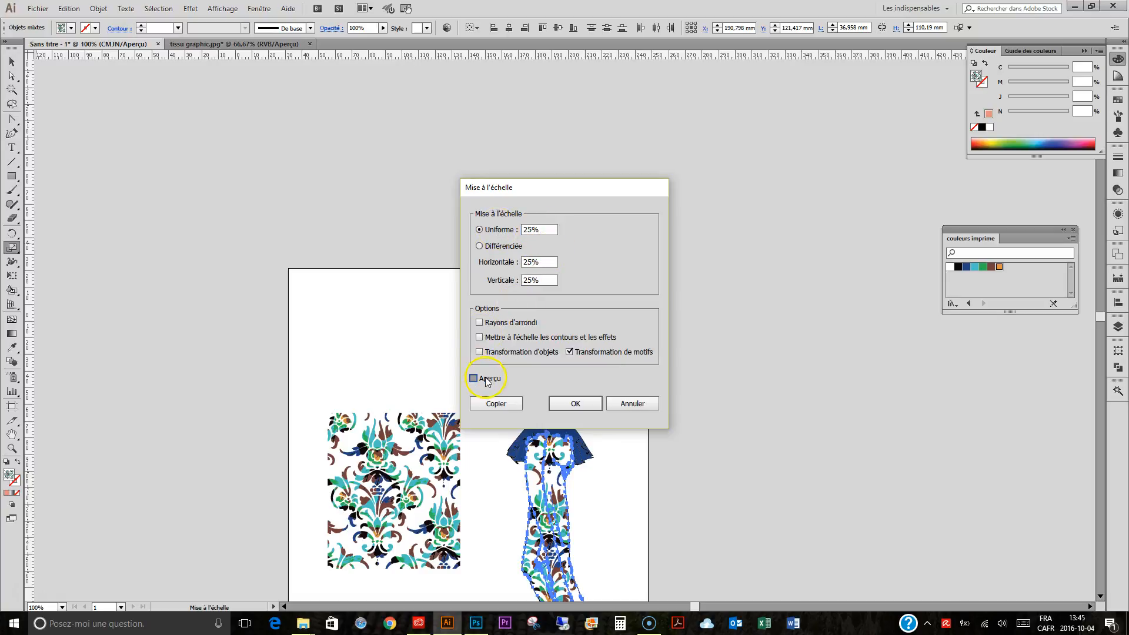
{"action": "left_click", "coordinate": [576, 403]}
{"action": "key", "text": "v"}
{"action": "left_click", "coordinate": [626, 189]}
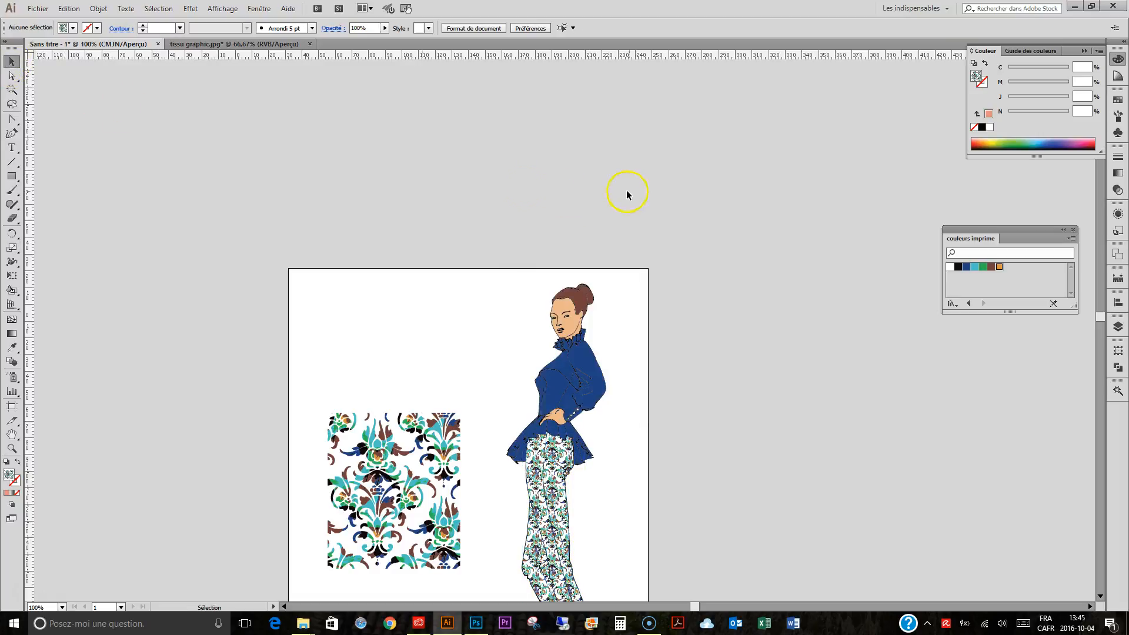
{"action": "scroll", "coordinate": [630, 189], "scroll_direction": "down", "scroll_amount": 3}
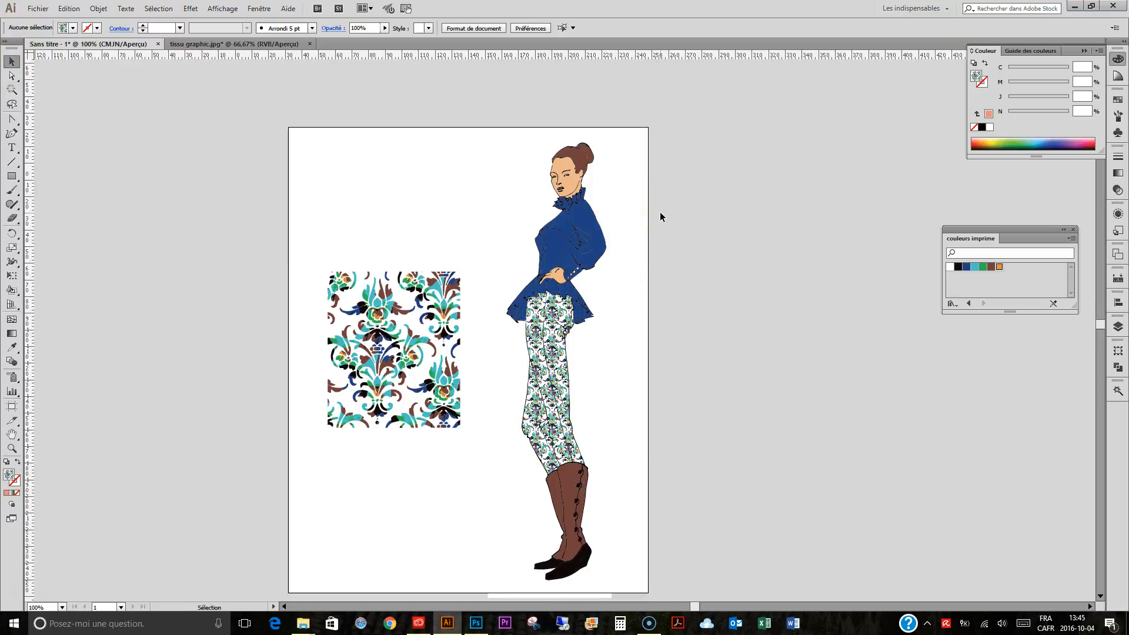